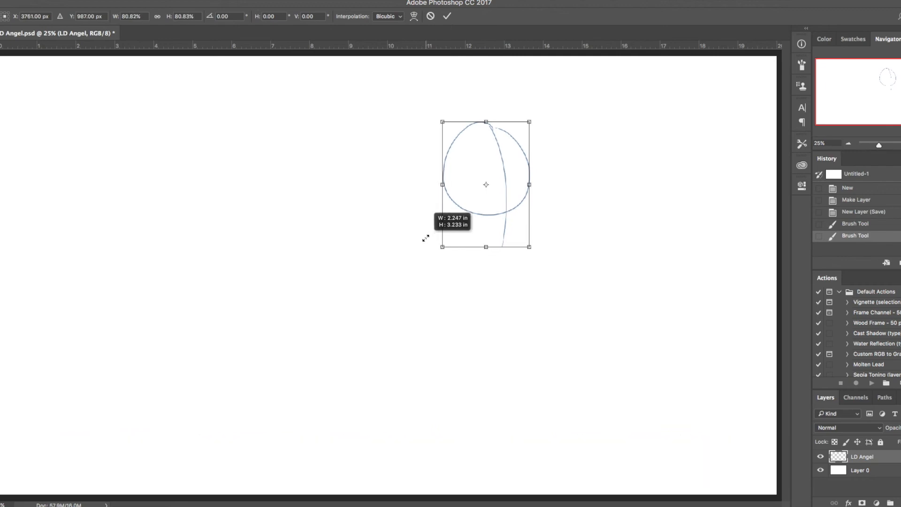
# Step: Scale the head sketch down to about 81% and squash it slightly in height
pyautogui.press('Return')
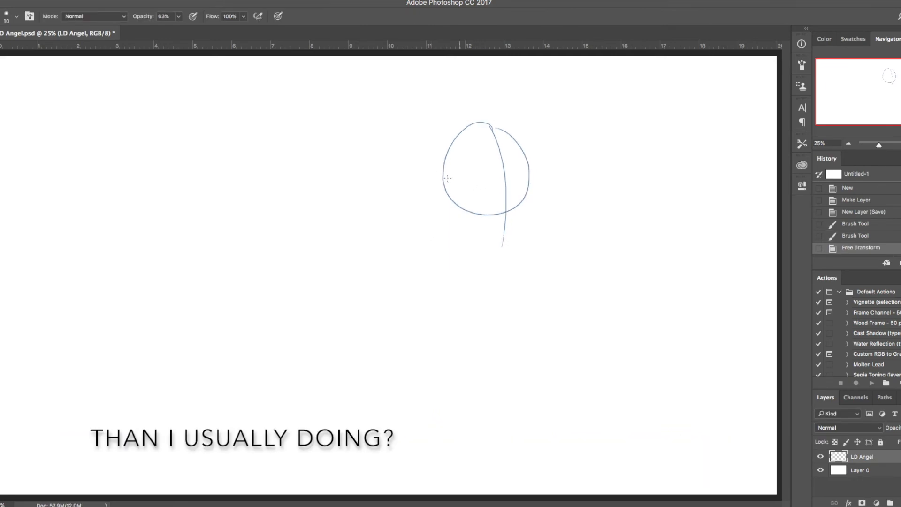
pyautogui.click(527, 167)
pyautogui.press('super+z')
pyautogui.press('super+t')
pyautogui.moveTo(486, 247); pyautogui.dragTo(486, 241)
pyautogui.press('Return')
# Step: Sketch the horizontal eye guideline across the head, plus both cheek lines and the jaw
pyautogui.moveTo(529, 173)
pyautogui.mouseDown()
pyautogui.moveTo(525, 217)
pyautogui.moveTo(525, 201)
pyautogui.mouseUp()
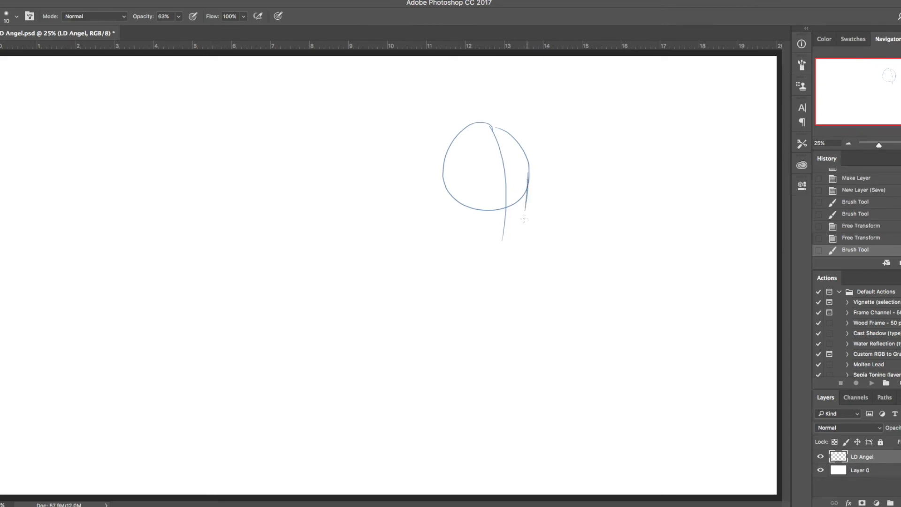
pyautogui.moveTo(441, 193); pyautogui.dragTo(532, 184)
pyautogui.press('super+z')
pyautogui.moveTo(449, 193)
pyautogui.mouseDown()
pyautogui.moveTo(533, 188)
pyautogui.moveTo(524, 218)
pyautogui.mouseUp()
pyautogui.moveTo(526, 187)
pyautogui.mouseDown()
pyautogui.moveTo(521, 235)
pyautogui.moveTo(503, 255)
pyautogui.mouseUp()
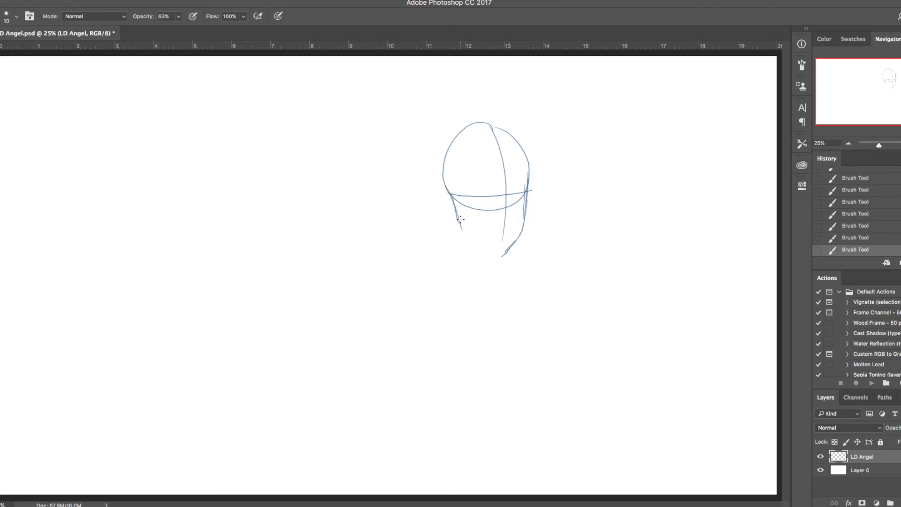
pyautogui.moveTo(459, 221); pyautogui.dragTo(477, 242)
# Step: Erase the stray line end at the chin and compress the head sketch slightly
pyautogui.press('e')
pyautogui.moveTo(501, 257); pyautogui.dragTo(508, 254)
pyautogui.press('super+t')
pyautogui.moveTo(559, 214); pyautogui.dragTo(559, 212)
pyautogui.moveTo(489, 254); pyautogui.dragTo(486, 253)
pyautogui.press('Return')
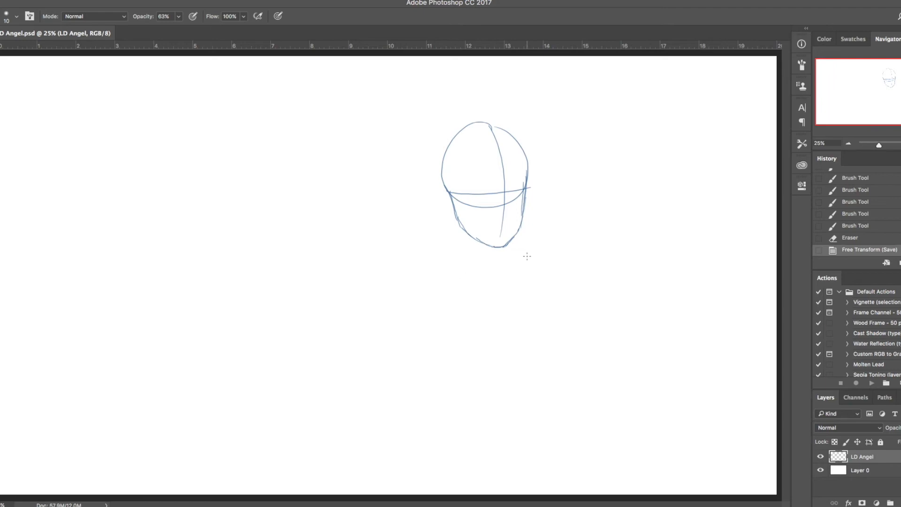
# Step: Sketch the neck, a flat collarbone ellipse and a round joint at each shoulder
pyautogui.moveTo(469, 233)
pyautogui.mouseDown()
pyautogui.moveTo(475, 250)
pyautogui.moveTo(463, 228)
pyautogui.moveTo(464, 253)
pyautogui.moveTo(516, 247)
pyautogui.moveTo(500, 250)
pyautogui.moveTo(503, 259)
pyautogui.moveTo(465, 238)
pyautogui.moveTo(470, 263)
pyautogui.mouseUp()
pyautogui.press('super+z')
pyautogui.moveTo(469, 262)
pyautogui.mouseDown()
pyautogui.moveTo(503, 261)
pyautogui.moveTo(429, 268)
pyautogui.mouseUp()
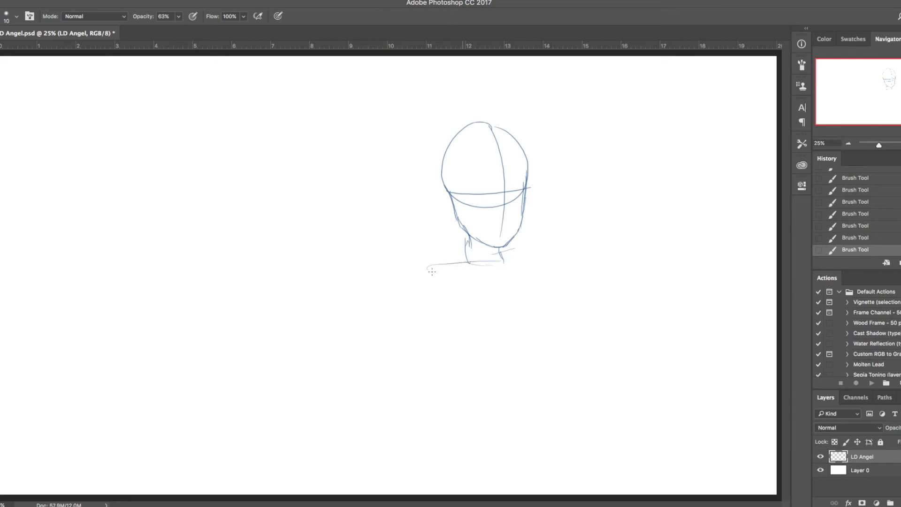
pyautogui.moveTo(456, 265); pyautogui.dragTo(424, 272)
pyautogui.press('super+z')
pyautogui.moveTo(510, 260)
pyautogui.mouseDown()
pyautogui.moveTo(428, 268)
pyautogui.moveTo(445, 272)
pyautogui.mouseUp()
pyautogui.moveTo(538, 261); pyautogui.dragTo(546, 268)
pyautogui.moveTo(476, 257); pyautogui.dragTo(412, 265)
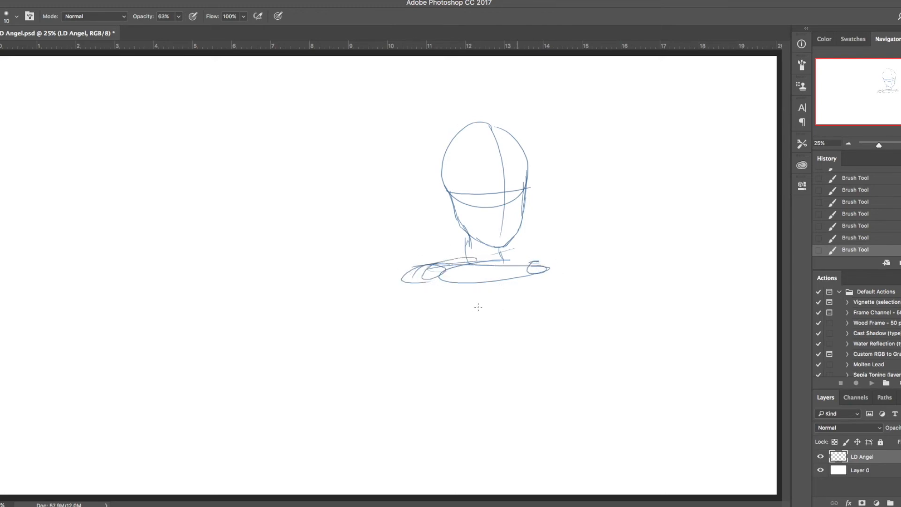
pyautogui.moveTo(432, 263)
pyautogui.mouseDown()
pyautogui.moveTo(413, 281)
pyautogui.moveTo(438, 272)
pyautogui.mouseUp()
# Step: Block in both upper arms and the forearms angled inward from the elbows
pyautogui.moveTo(408, 286); pyautogui.dragTo(447, 359)
pyautogui.moveTo(413, 294)
pyautogui.mouseDown()
pyautogui.moveTo(462, 378)
pyautogui.moveTo(490, 319)
pyautogui.mouseUp()
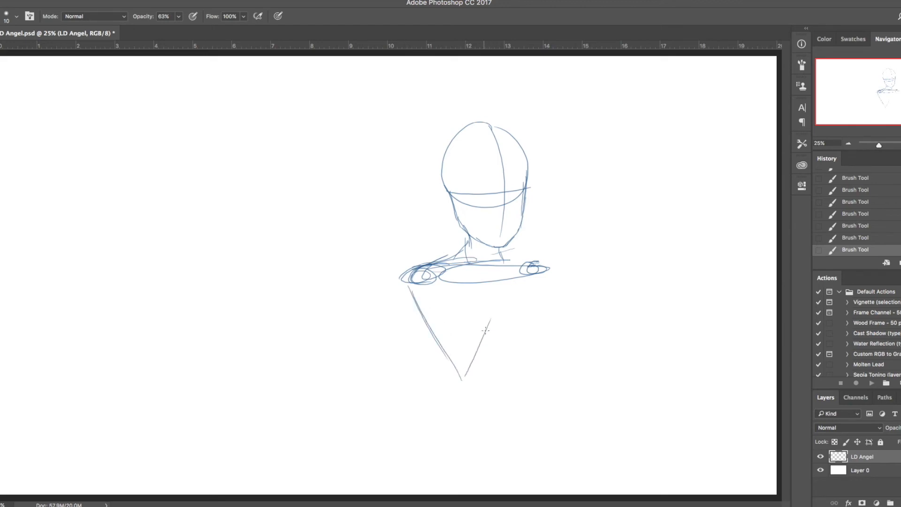
pyautogui.moveTo(536, 271); pyautogui.dragTo(559, 371)
pyautogui.moveTo(551, 359); pyautogui.dragTo(497, 300)
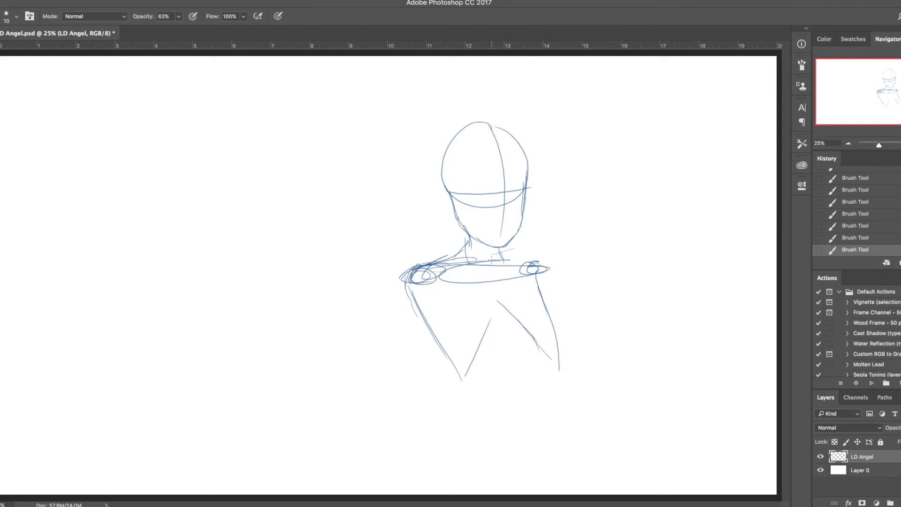
# Step: Draw the curved centre line of the torso from the neck down to the hips
pyautogui.moveTo(482, 254); pyautogui.dragTo(499, 316)
pyautogui.press('super+z')
pyautogui.moveTo(477, 254)
pyautogui.mouseDown()
pyautogui.moveTo(499, 326)
pyautogui.moveTo(502, 385)
pyautogui.mouseUp()
pyautogui.moveTo(496, 320); pyautogui.dragTo(492, 437)
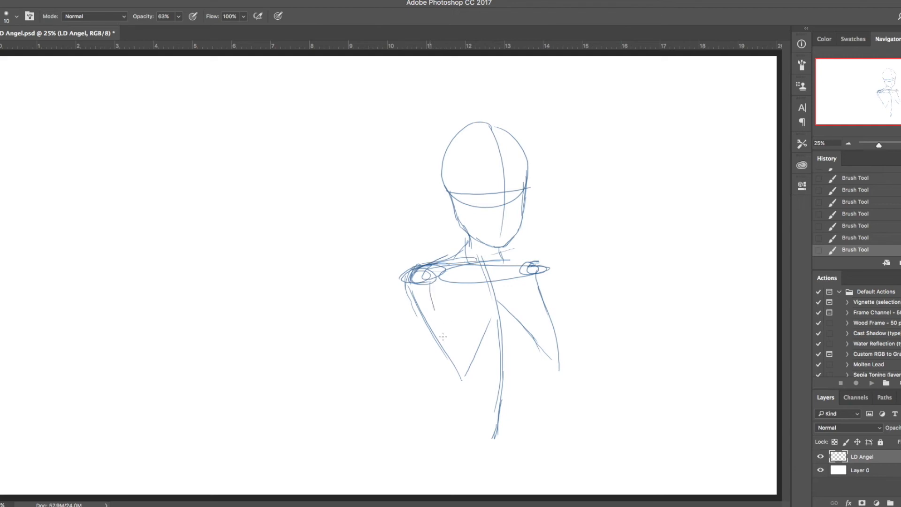
# Step: Sketch both sides of the torso tapering from the shoulders to the waist
pyautogui.press('super+z')
pyautogui.moveTo(429, 287); pyautogui.dragTo(465, 355)
pyautogui.moveTo(431, 295); pyautogui.dragTo(480, 365)
pyautogui.moveTo(452, 320); pyautogui.dragTo(478, 377)
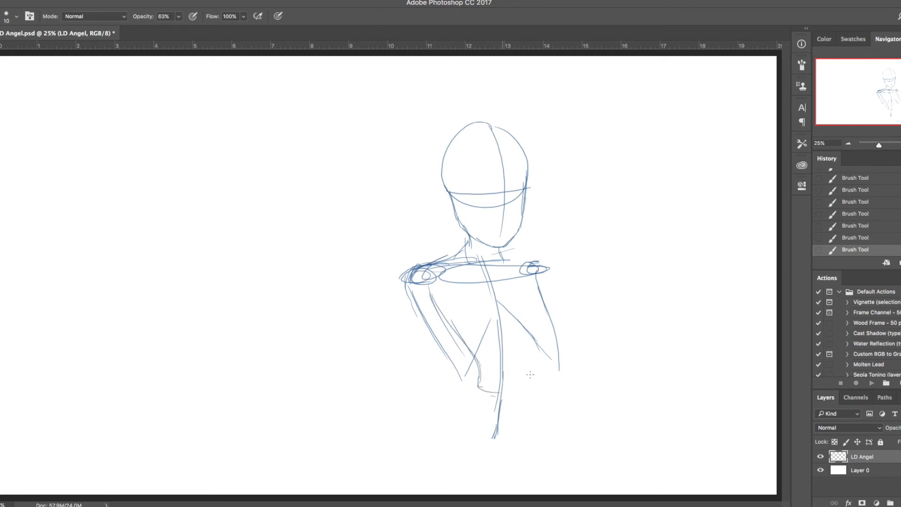
pyautogui.moveTo(531, 272)
pyautogui.mouseDown()
pyautogui.moveTo(538, 385)
pyautogui.moveTo(506, 391)
pyautogui.moveTo(540, 381)
pyautogui.mouseUp()
pyautogui.moveTo(536, 289); pyautogui.dragTo(543, 361)
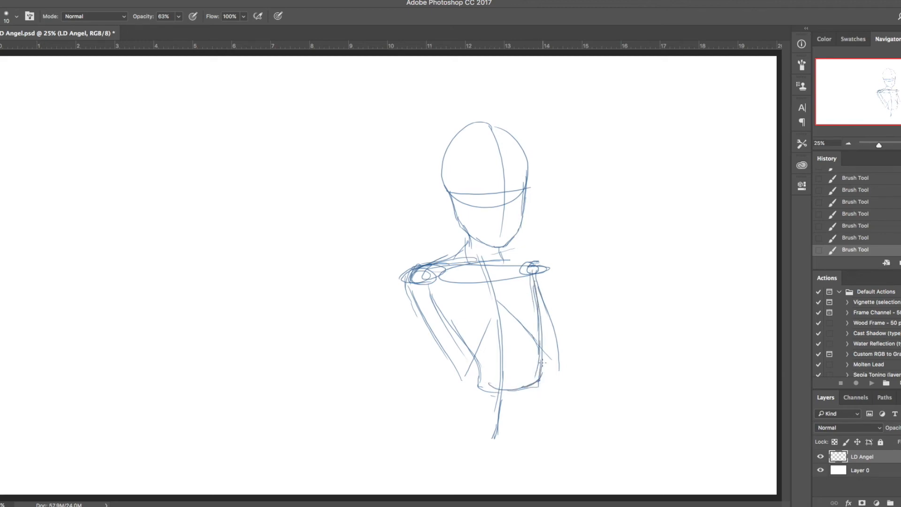
# Step: Replace the right-hand shoulder joint with a sloping contour, and clean up the torso side and waistline
pyautogui.press('e')
pyautogui.moveTo(531, 254)
pyautogui.mouseDown()
pyautogui.moveTo(545, 291)
pyautogui.moveTo(526, 273)
pyautogui.moveTo(537, 257)
pyautogui.mouseUp()
pyautogui.press('b')
pyautogui.moveTo(528, 260); pyautogui.dragTo(541, 306)
pyautogui.moveTo(536, 300); pyautogui.dragTo(546, 374)
pyautogui.moveTo(451, 328); pyautogui.dragTo(497, 392)
pyautogui.press('e')
pyautogui.moveTo(490, 321); pyautogui.dragTo(478, 350)
pyautogui.moveTo(479, 363); pyautogui.dragTo(498, 384)
pyautogui.press('b')
pyautogui.moveTo(474, 373)
pyautogui.mouseDown()
pyautogui.moveTo(503, 388)
pyautogui.moveTo(490, 383)
pyautogui.mouseUp()
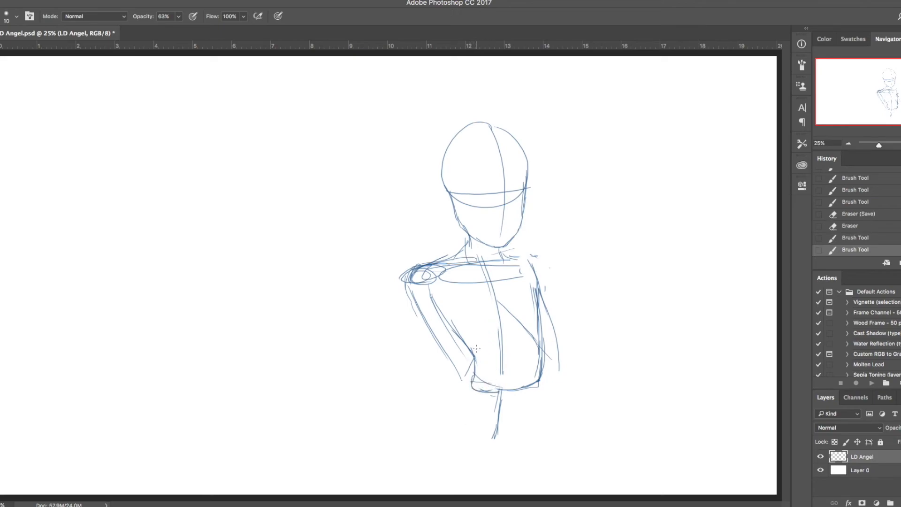
# Step: Lasso the torso below the collarbone and enlarge it to about 104.5% width and 103% height
pyautogui.press('l')
pyautogui.moveTo(576, 355)
pyautogui.mouseDown()
pyautogui.moveTo(485, 435)
pyautogui.moveTo(463, 393)
pyautogui.moveTo(469, 374)
pyautogui.moveTo(430, 304)
pyautogui.moveTo(524, 279)
pyautogui.moveTo(572, 363)
pyautogui.mouseUp()
pyautogui.hotkey('ctrl', 't')
pyautogui.moveTo(428, 435); pyautogui.dragTo(422, 440)
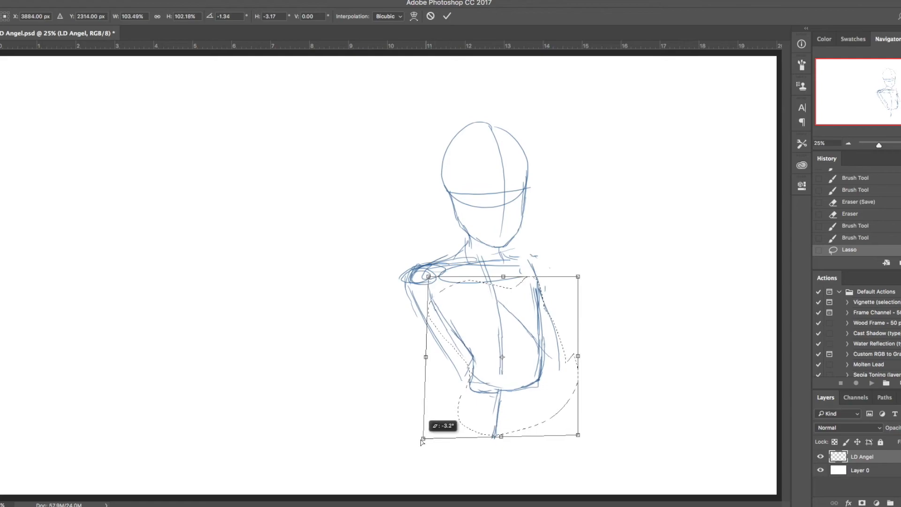
pyautogui.moveTo(578, 434); pyautogui.dragTo(585, 440)
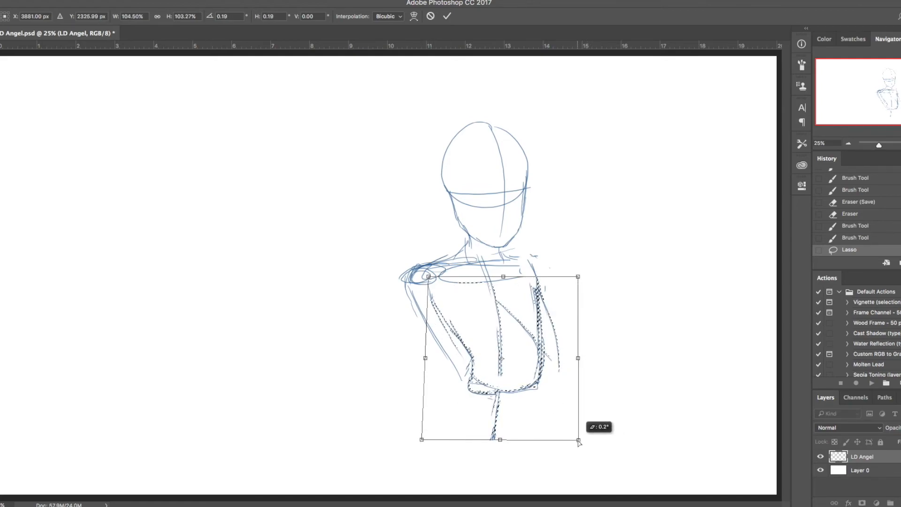
pyautogui.press('Return')
pyautogui.hotkey('ctrl', 'd')
# Step: Sketch the hips below the waist, with flaring sides and leg openings meeting at the crotch
pyautogui.press('b')
pyautogui.moveTo(471, 360); pyautogui.dragTo(457, 406)
pyautogui.moveTo(470, 367); pyautogui.dragTo(454, 413)
pyautogui.moveTo(456, 327)
pyautogui.mouseDown()
pyautogui.moveTo(448, 334)
pyautogui.moveTo(463, 357)
pyautogui.moveTo(453, 412)
pyautogui.mouseUp()
pyautogui.moveTo(463, 374); pyautogui.dragTo(447, 420)
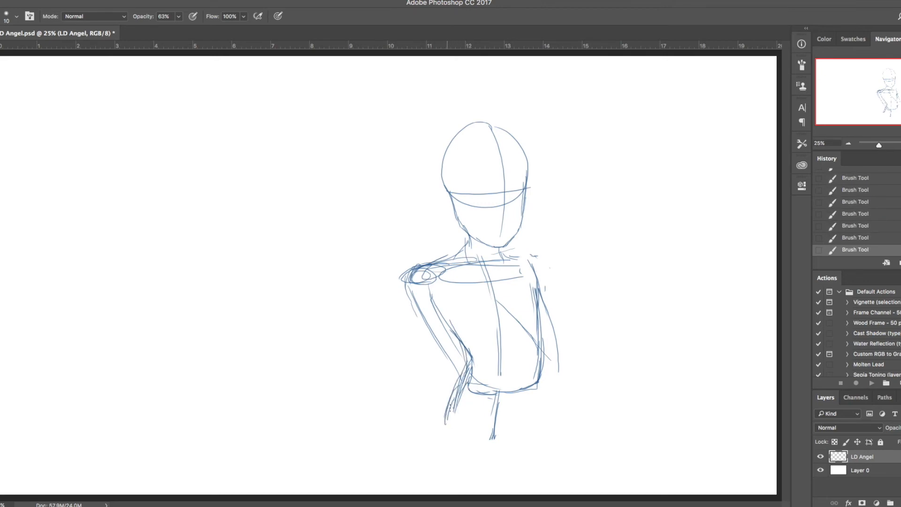
pyautogui.press('e')
pyautogui.moveTo(461, 383); pyautogui.dragTo(445, 424)
pyautogui.press('b')
pyautogui.moveTo(445, 415)
pyautogui.mouseDown()
pyautogui.moveTo(448, 434)
pyautogui.moveTo(501, 459)
pyautogui.mouseUp()
pyautogui.moveTo(492, 452)
pyautogui.mouseDown()
pyautogui.moveTo(511, 456)
pyautogui.moveTo(537, 431)
pyautogui.mouseUp()
pyautogui.moveTo(540, 384); pyautogui.dragTo(548, 418)
pyautogui.moveTo(448, 422)
pyautogui.mouseDown()
pyautogui.moveTo(514, 460)
pyautogui.moveTo(497, 450)
pyautogui.mouseUp()
# Step: Erase the overlapping lines inside the pelvis and redraw the hip contours and waistline more cleanly
pyautogui.press('e')
pyautogui.moveTo(519, 433)
pyautogui.mouseDown()
pyautogui.moveTo(527, 423)
pyautogui.moveTo(494, 393)
pyautogui.moveTo(489, 405)
pyautogui.mouseUp()
pyautogui.press('b')
pyautogui.press('e')
pyautogui.moveTo(472, 374); pyautogui.dragTo(463, 382)
pyautogui.press('b')
pyautogui.moveTo(472, 366)
pyautogui.mouseDown()
pyautogui.moveTo(448, 410)
pyautogui.moveTo(463, 366)
pyautogui.moveTo(453, 394)
pyautogui.mouseUp()
pyautogui.press('e')
pyautogui.press('b')
pyautogui.moveTo(459, 381); pyautogui.dragTo(448, 410)
pyautogui.press('e')
pyautogui.moveTo(511, 392)
pyautogui.mouseDown()
pyautogui.moveTo(494, 410)
pyautogui.moveTo(526, 392)
pyautogui.moveTo(509, 391)
pyautogui.moveTo(537, 383)
pyautogui.mouseUp()
pyautogui.press('b')
pyautogui.moveTo(489, 384)
pyautogui.mouseDown()
pyautogui.moveTo(538, 382)
pyautogui.moveTo(541, 397)
pyautogui.moveTo(539, 381)
pyautogui.moveTo(550, 419)
pyautogui.mouseUp()
pyautogui.press('e')
pyautogui.press('b')
pyautogui.press('e')
pyautogui.press('b')
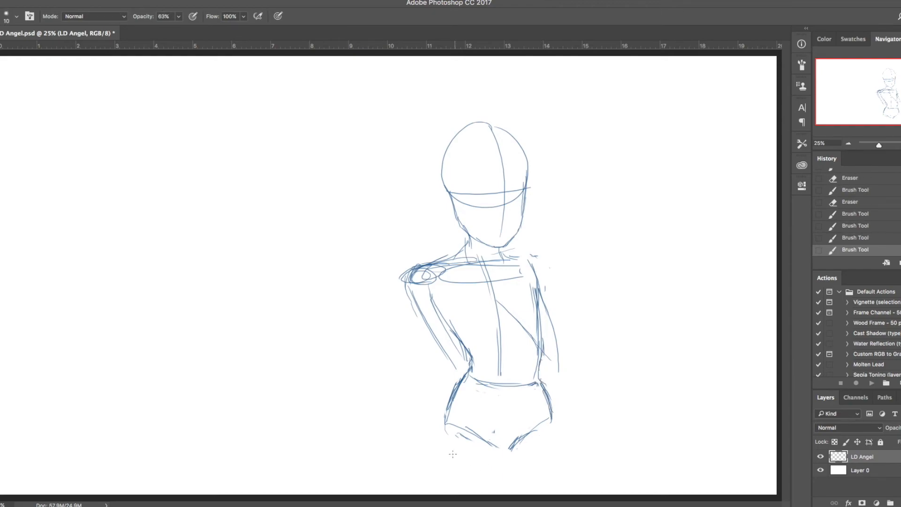
# Step: Sketch both thighs from the hips down to the canvas edge
pyautogui.moveTo(446, 424); pyautogui.dragTo(435, 488)
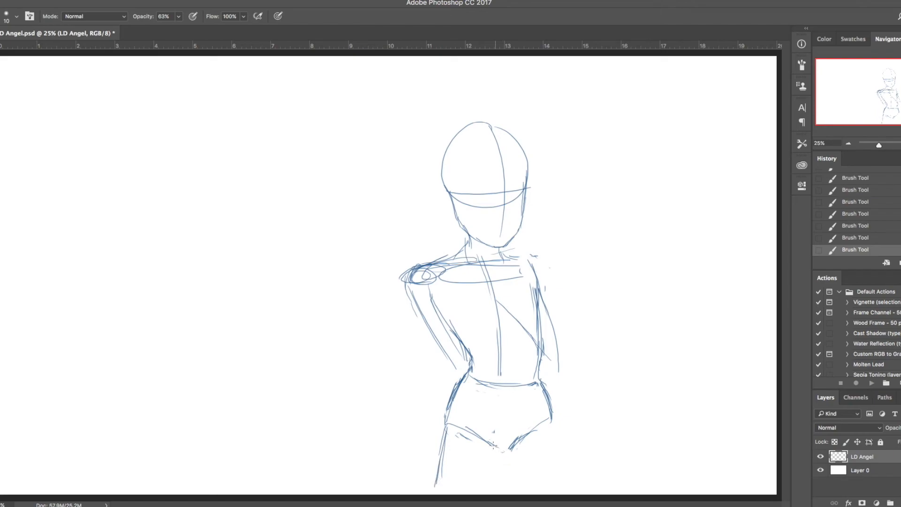
pyautogui.moveTo(501, 454); pyautogui.dragTo(487, 495)
pyautogui.moveTo(549, 412); pyautogui.dragTo(548, 487)
pyautogui.moveTo(552, 417); pyautogui.dragTo(552, 494)
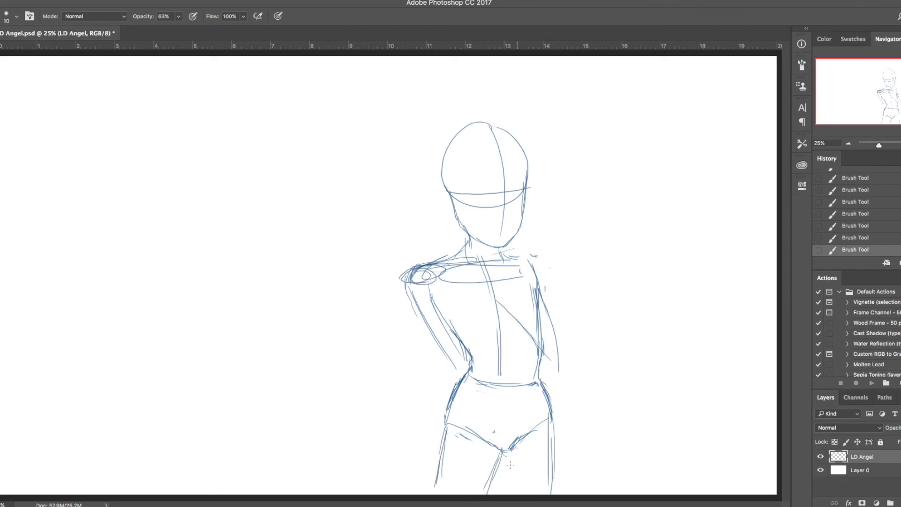
# Step: Erase the rough thigh lines and redraw the outer and inner contours of both legs
pyautogui.press('e')
pyautogui.moveTo(548, 431); pyautogui.dragTo(547, 489)
pyautogui.moveTo(492, 470)
pyautogui.mouseDown()
pyautogui.moveTo(494, 453)
pyautogui.moveTo(479, 494)
pyautogui.mouseUp()
pyautogui.press('b')
pyautogui.moveTo(497, 453); pyautogui.dragTo(479, 495)
pyautogui.moveTo(442, 451); pyautogui.dragTo(436, 494)
pyautogui.press('e')
pyautogui.press('b')
pyautogui.moveTo(450, 451); pyautogui.dragTo(441, 494)
pyautogui.press('e')
pyautogui.moveTo(492, 461); pyautogui.dragTo(485, 494)
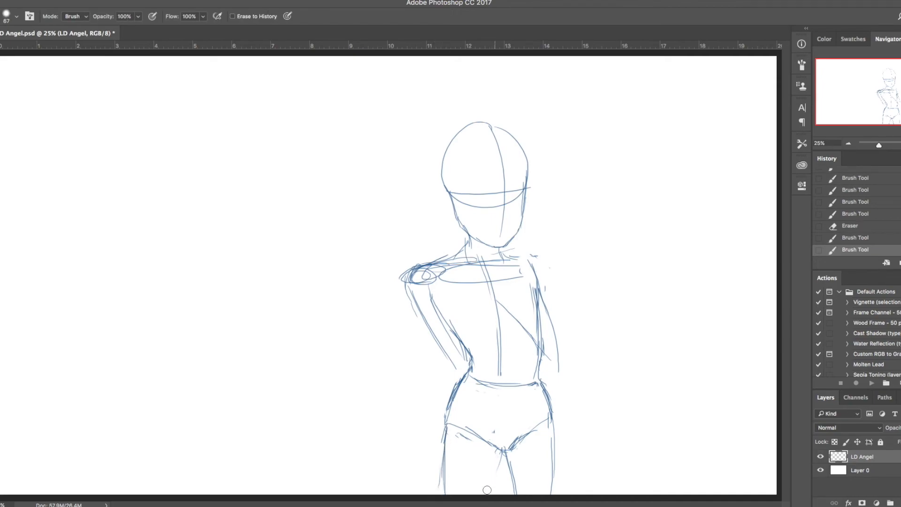
pyautogui.press('b')
pyautogui.moveTo(502, 453); pyautogui.dragTo(490, 488)
pyautogui.moveTo(497, 461); pyautogui.dragTo(484, 495)
pyautogui.moveTo(492, 476); pyautogui.dragTo(487, 495)
# Step: Move the whole figure sketch higher on the canvas
pyautogui.hotkey('ctrl', 't')
pyautogui.moveTo(512, 399); pyautogui.dragTo(510, 367)
pyautogui.press('Return')
# Step: Lasso the waist, hips and thighs and stretch them to about 107% height
pyautogui.press('l')
pyautogui.moveTo(419, 375)
pyautogui.mouseDown()
pyautogui.moveTo(603, 427)
pyautogui.moveTo(558, 347)
pyautogui.moveTo(546, 277)
pyautogui.moveTo(471, 332)
pyautogui.moveTo(425, 391)
pyautogui.mouseUp()
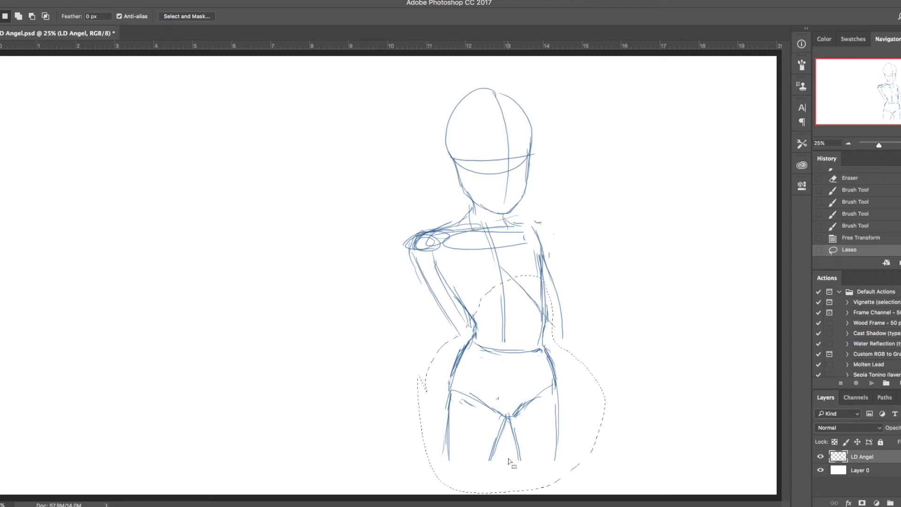
pyautogui.hotkey('ctrl', 't')
pyautogui.moveTo(511, 493); pyautogui.dragTo(511, 506)
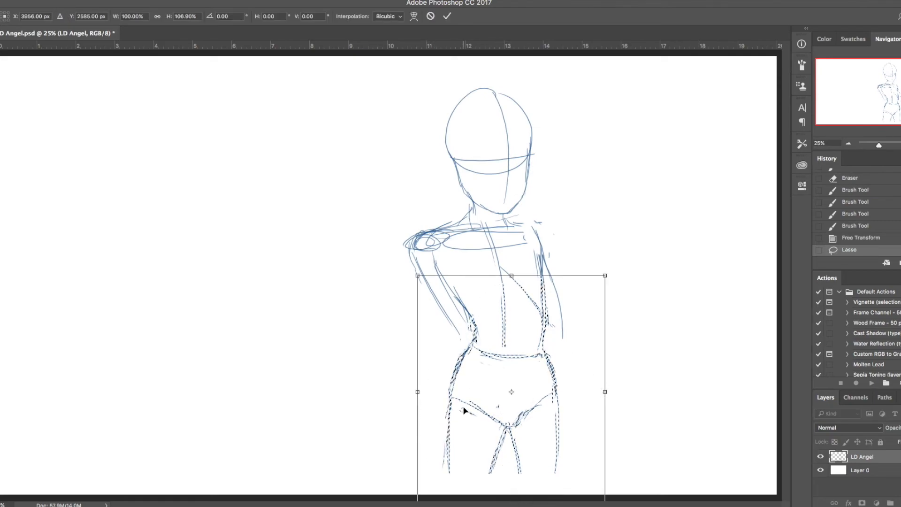
pyautogui.press('Return')
# Step: Warp the selected lower body to reshape the waist and hips, and deselect it
pyautogui.rightClick(495, 310)
pyautogui.click(407, 370)
pyautogui.press('super+t')
pyautogui.rightClick(524, 326)
pyautogui.click(552, 392)
pyautogui.click(551, 391)
pyautogui.moveTo(468, 325); pyautogui.dragTo(470, 327)
pyautogui.moveTo(552, 338); pyautogui.dragTo(550, 333)
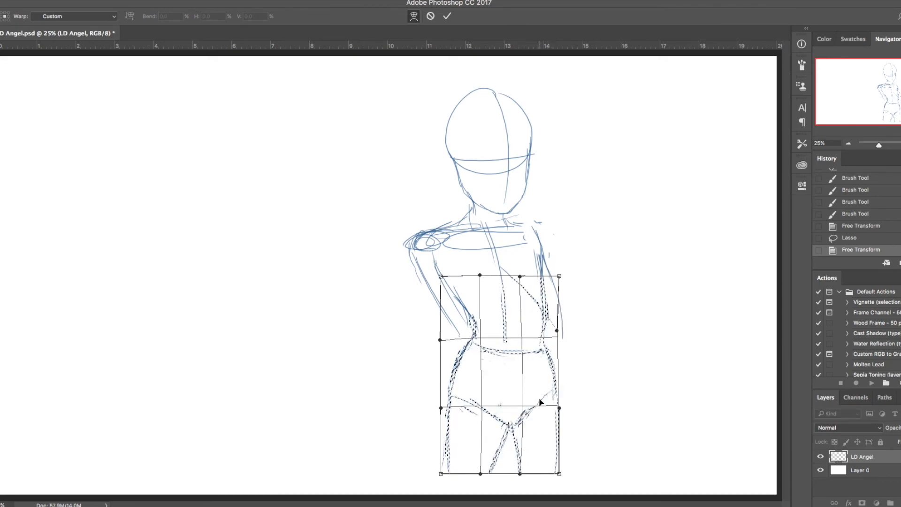
pyautogui.press('Return')
pyautogui.press('super+d')
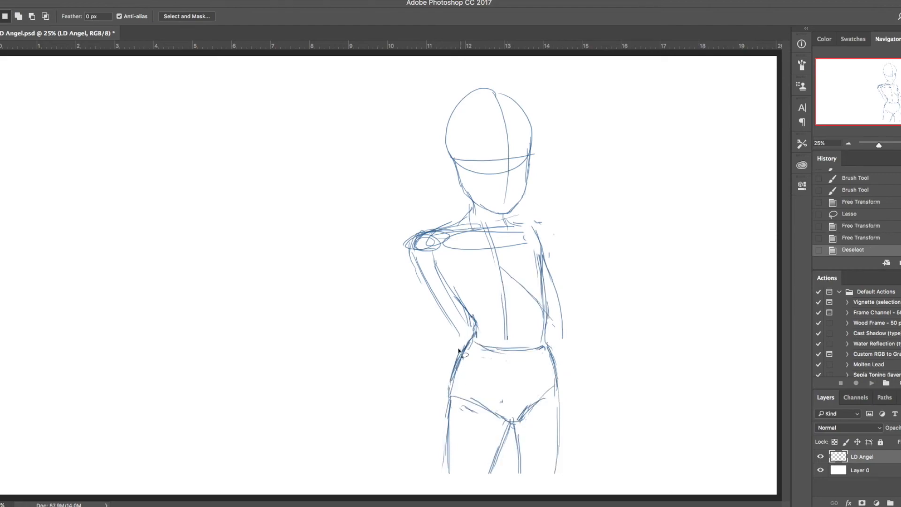
pyautogui.press('b')
pyautogui.moveTo(285, 244)
pyautogui.mouseDown()
pyautogui.moveTo(285, 366)
pyautogui.moveTo(347, 365)
pyautogui.moveTo(343, 240)
pyautogui.mouseUp()
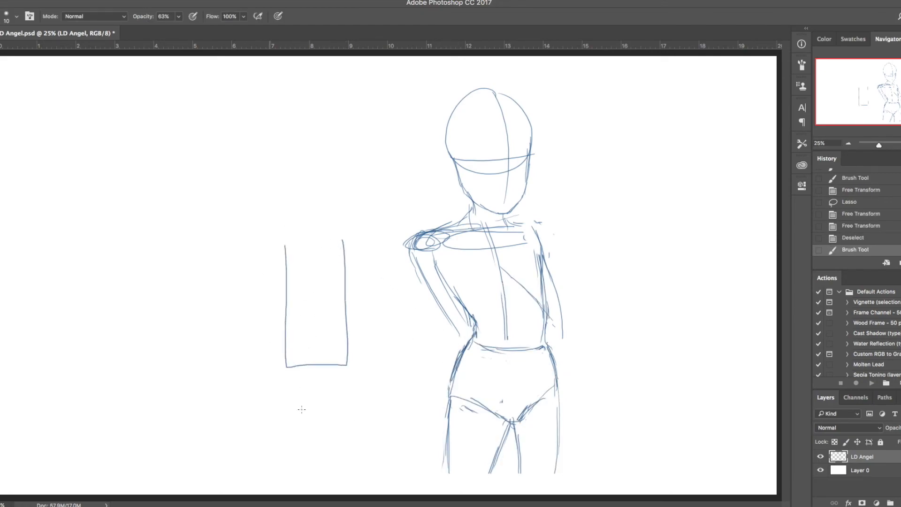
pyautogui.press('e')
pyautogui.moveTo(294, 242)
pyautogui.mouseDown()
pyautogui.moveTo(281, 231)
pyautogui.moveTo(297, 373)
pyautogui.moveTo(296, 361)
pyautogui.moveTo(270, 365)
pyautogui.moveTo(336, 302)
pyautogui.moveTo(354, 222)
pyautogui.moveTo(351, 346)
pyautogui.moveTo(338, 229)
pyautogui.mouseUp()
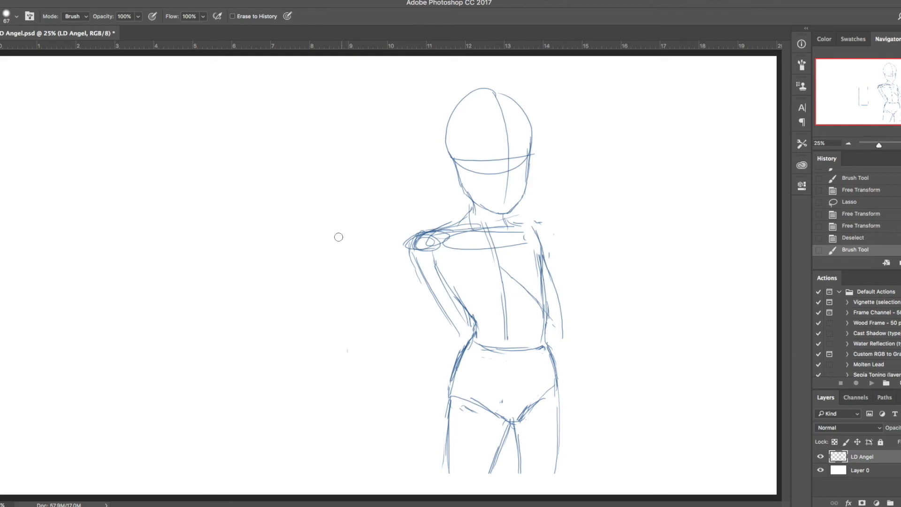
pyautogui.press('b')
# Step: Redraw the waistline as one curve and reinforce the right-hand side of the waist
pyautogui.press('e')
pyautogui.moveTo(507, 328)
pyautogui.mouseDown()
pyautogui.moveTo(504, 318)
pyautogui.moveTo(477, 344)
pyautogui.moveTo(544, 347)
pyautogui.mouseUp()
pyautogui.press('b')
pyautogui.moveTo(514, 350); pyautogui.dragTo(545, 346)
pyautogui.moveTo(542, 290); pyautogui.dragTo(544, 309)
pyautogui.moveTo(548, 301); pyautogui.dragTo(547, 341)
pyautogui.moveTo(550, 323); pyautogui.dragTo(543, 340)
# Step: Redraw the left-hand arm's outer line and a forearm reaching to mid-chest, and erase the stray marks above the other shoulder
pyautogui.moveTo(448, 335); pyautogui.dragTo(417, 248)
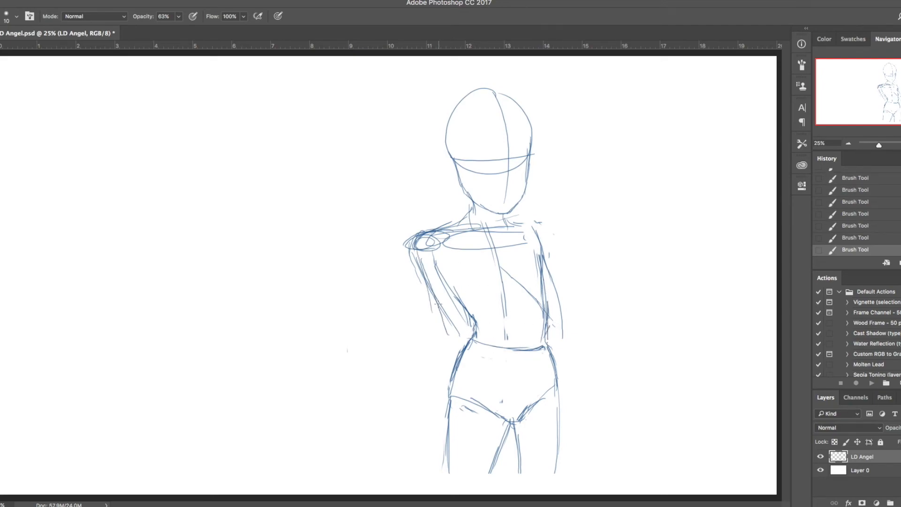
pyautogui.moveTo(501, 268); pyautogui.dragTo(458, 334)
pyautogui.press('e')
pyautogui.moveTo(539, 219)
pyautogui.mouseDown()
pyautogui.moveTo(561, 266)
pyautogui.moveTo(543, 227)
pyautogui.mouseUp()
pyautogui.press('b')
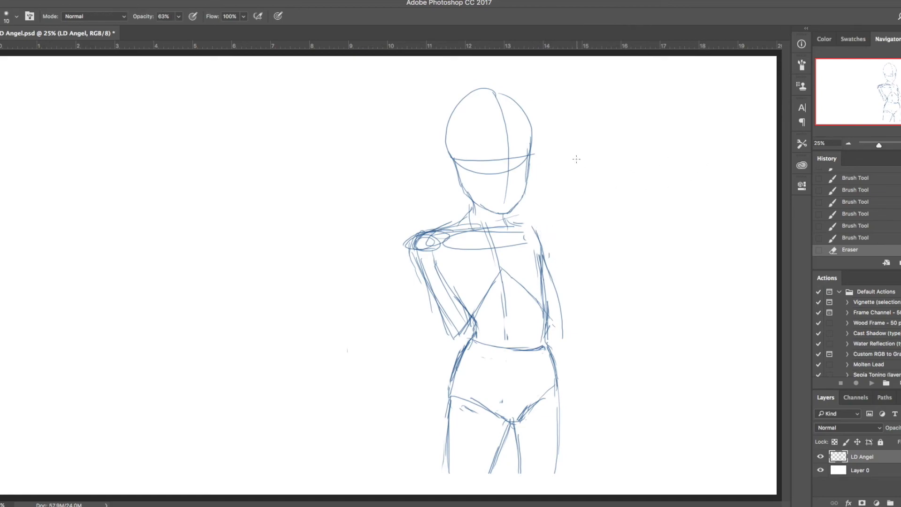
pyautogui.moveTo(672, 170)
pyautogui.mouseDown()
pyautogui.moveTo(688, 201)
pyautogui.moveTo(662, 199)
pyautogui.moveTo(667, 138)
pyautogui.moveTo(646, 140)
pyautogui.moveTo(685, 131)
pyautogui.moveTo(669, 145)
pyautogui.moveTo(700, 131)
pyautogui.moveTo(714, 144)
pyautogui.moveTo(673, 177)
pyautogui.moveTo(668, 164)
pyautogui.mouseUp()
pyautogui.press('e')
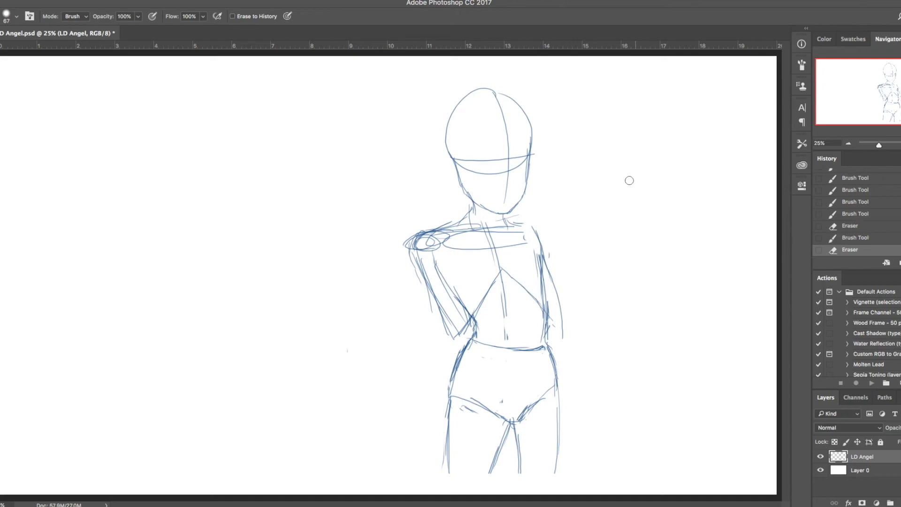
pyautogui.press('b')
# Step: Erase the rough left-hand shoulder and arm lines, and redraw the upper arm, elbow and bent forearm
pyautogui.press('e')
pyautogui.moveTo(418, 255)
pyautogui.mouseDown()
pyautogui.moveTo(433, 291)
pyautogui.moveTo(426, 242)
pyautogui.mouseUp()
pyautogui.moveTo(434, 293); pyautogui.dragTo(442, 310)
pyautogui.press('b')
pyautogui.moveTo(414, 270); pyautogui.dragTo(434, 304)
pyautogui.moveTo(426, 281)
pyautogui.mouseDown()
pyautogui.moveTo(450, 340)
pyautogui.moveTo(431, 248)
pyautogui.moveTo(420, 247)
pyautogui.moveTo(443, 237)
pyautogui.moveTo(436, 250)
pyautogui.moveTo(470, 305)
pyautogui.mouseUp()
pyautogui.press('e')
pyautogui.press('b')
pyautogui.moveTo(414, 269); pyautogui.dragTo(448, 332)
pyautogui.moveTo(444, 329)
pyautogui.mouseDown()
pyautogui.moveTo(468, 324)
pyautogui.moveTo(471, 287)
pyautogui.moveTo(463, 292)
pyautogui.moveTo(487, 268)
pyautogui.mouseUp()
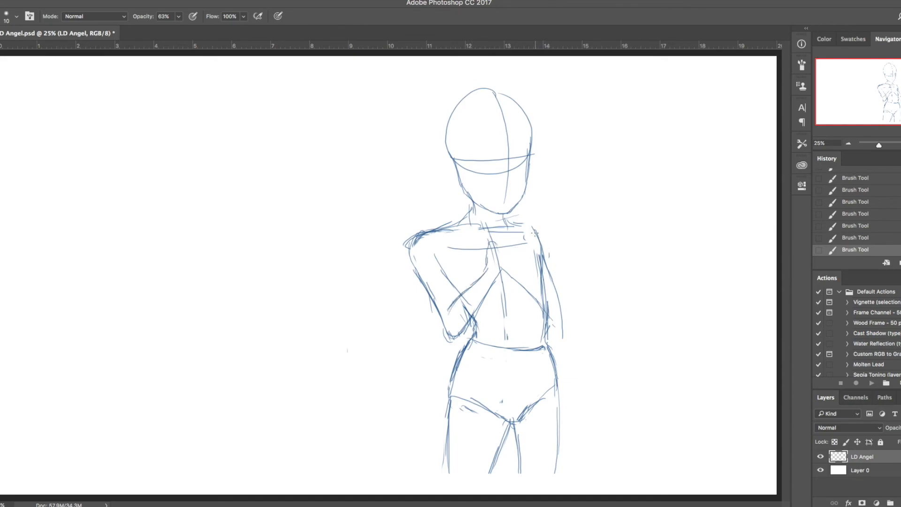
# Step: Erase the rough right-hand shoulder and redraw it as a rounded curve running down the outer upper arm
pyautogui.press('e')
pyautogui.moveTo(523, 221)
pyautogui.mouseDown()
pyautogui.moveTo(538, 219)
pyautogui.moveTo(548, 247)
pyautogui.mouseUp()
pyautogui.press('b')
pyautogui.moveTo(543, 228)
pyautogui.mouseDown()
pyautogui.moveTo(559, 274)
pyautogui.moveTo(529, 226)
pyautogui.moveTo(563, 253)
pyautogui.moveTo(555, 296)
pyautogui.mouseUp()
pyautogui.press('super+z')
pyautogui.press('e')
pyautogui.press('b')
pyautogui.moveTo(552, 253); pyautogui.dragTo(560, 320)
pyautogui.moveTo(559, 284); pyautogui.dragTo(561, 322)
# Step: Redraw the inner line of the right-hand upper arm and erase the excess lines along that side of the torso
pyautogui.press('e')
pyautogui.moveTo(545, 253)
pyautogui.mouseDown()
pyautogui.moveTo(551, 281)
pyautogui.moveTo(541, 250)
pyautogui.moveTo(510, 239)
pyautogui.moveTo(534, 261)
pyautogui.moveTo(539, 236)
pyautogui.moveTo(533, 256)
pyautogui.mouseUp()
pyautogui.press('b')
pyautogui.moveTo(534, 249); pyautogui.dragTo(545, 273)
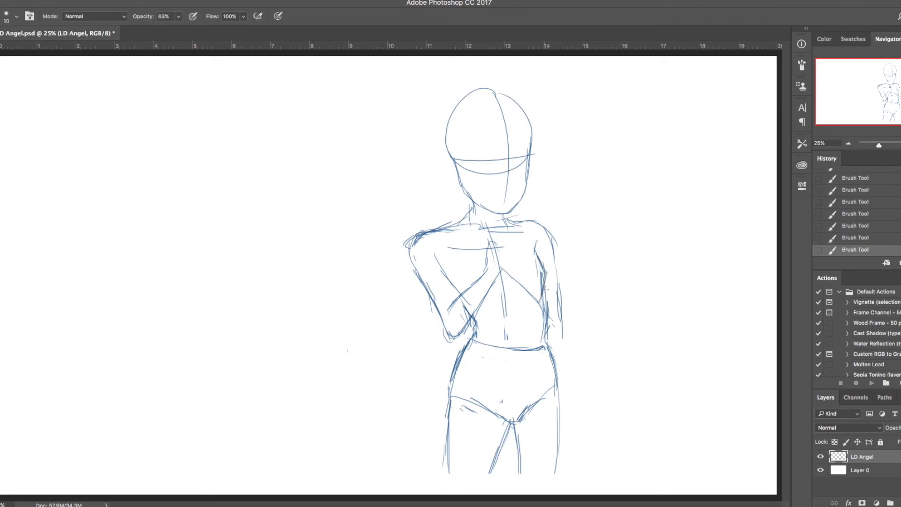
pyautogui.press('e')
pyautogui.moveTo(545, 290); pyautogui.dragTo(549, 332)
# Step: Erase and redraw the inner line of the left-hand upper arm
pyautogui.moveTo(435, 255); pyautogui.dragTo(444, 272)
pyautogui.moveTo(441, 267); pyautogui.dragTo(453, 282)
pyautogui.press('b')
pyautogui.moveTo(438, 253); pyautogui.dragTo(462, 290)
pyautogui.moveTo(372, 254); pyautogui.dragTo(370, 276)
pyautogui.press('super+z')
# Step: Select the left-hand shoulder and upper arm with the Lasso, warp the shoulder slightly inward, and deselect
pyautogui.press('l')
pyautogui.moveTo(462, 233); pyautogui.dragTo(465, 283)
pyautogui.moveTo(419, 321)
pyautogui.mouseDown()
pyautogui.moveTo(383, 225)
pyautogui.moveTo(452, 214)
pyautogui.mouseUp()
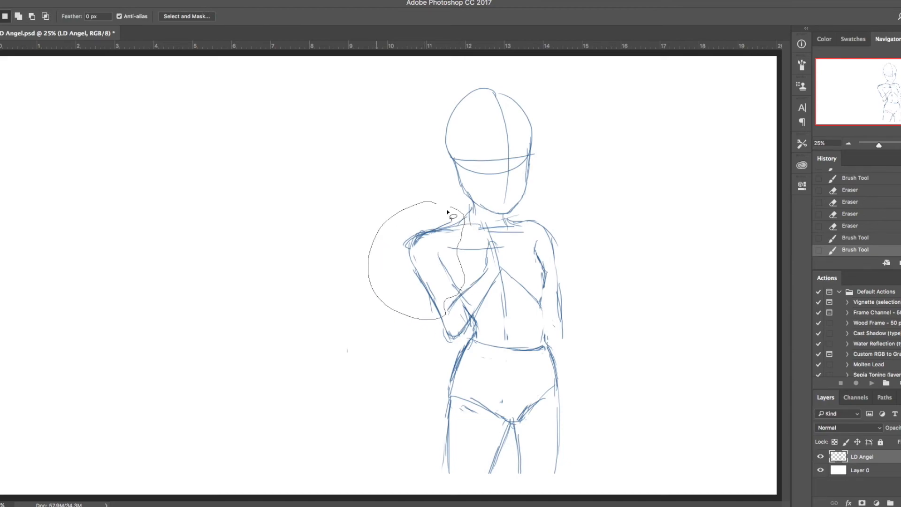
pyautogui.press('super+t')
pyautogui.rightClick(434, 217)
pyautogui.click(454, 281)
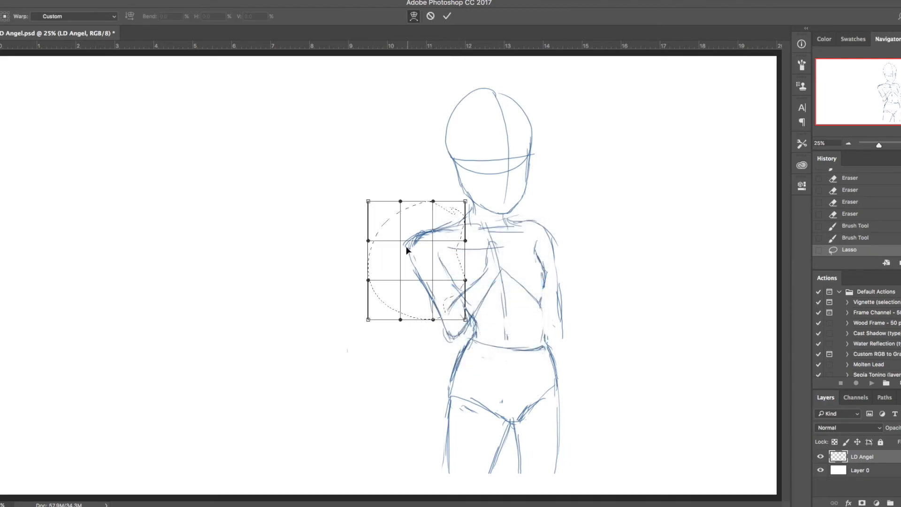
pyautogui.moveTo(409, 247)
pyautogui.mouseDown()
pyautogui.moveTo(434, 245)
pyautogui.moveTo(442, 266)
pyautogui.mouseUp()
pyautogui.press('Return')
pyautogui.press('super+d')
# Step: Select the head with the Lasso, scale it down to fit the body, and deselect it
pyautogui.moveTo(504, 218)
pyautogui.mouseDown()
pyautogui.moveTo(541, 80)
pyautogui.moveTo(406, 145)
pyautogui.moveTo(443, 195)
pyautogui.mouseUp()
pyautogui.press('super+r')
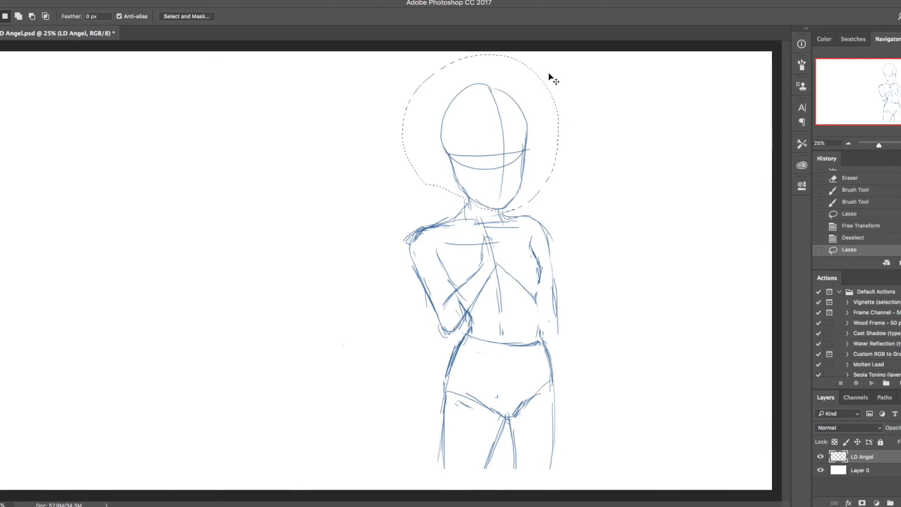
pyautogui.press('super+r')
pyautogui.press('super+t')
pyautogui.moveTo(557, 64); pyautogui.dragTo(556, 79)
pyautogui.moveTo(478, 72); pyautogui.dragTo(478, 78)
pyautogui.moveTo(517, 146); pyautogui.dragTo(522, 147)
pyautogui.moveTo(553, 79); pyautogui.dragTo(549, 85)
pyautogui.moveTo(524, 145); pyautogui.dragTo(530, 144)
pyautogui.press('Return')
pyautogui.hotkey('ctrl', 'd')
# Step: Enlarge the whole figure sketch with Free Transform, extending it toward the lower left of the canvas
pyautogui.hotkey('ctrl', 't')
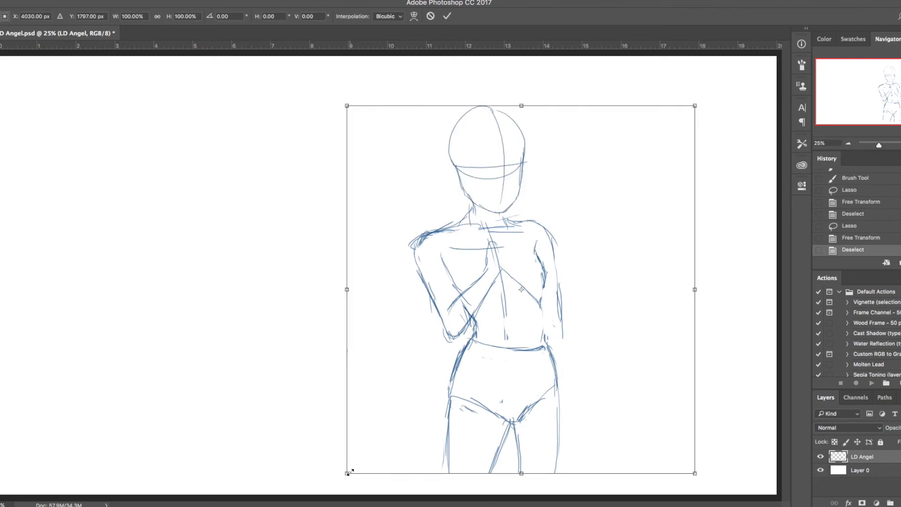
pyautogui.moveTo(348, 472); pyautogui.dragTo(299, 506)
pyautogui.press('Return')
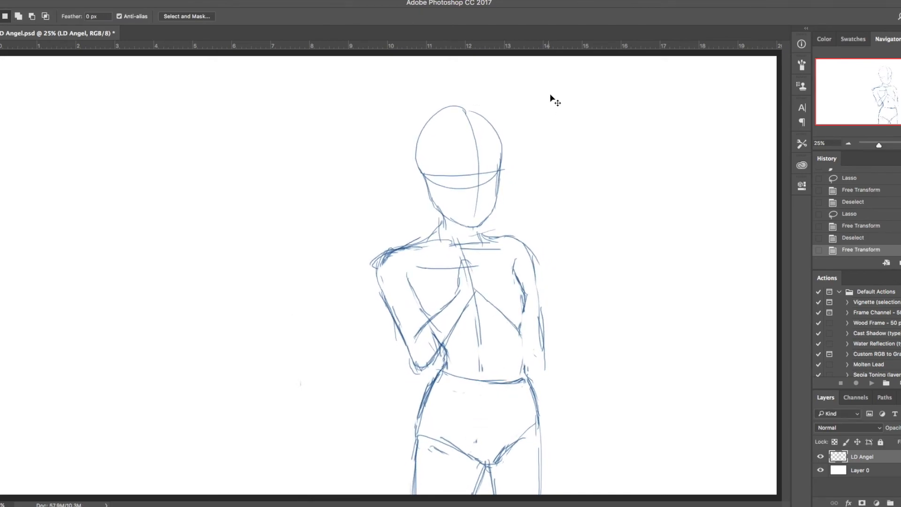
# Step: Select the head again, tilt it slightly clockwise, reposition it over the neck, and deselect it
pyautogui.moveTo(507, 201)
pyautogui.mouseDown()
pyautogui.moveTo(472, 232)
pyautogui.moveTo(398, 129)
pyautogui.moveTo(507, 200)
pyautogui.mouseUp()
pyautogui.press('super+t')
pyautogui.moveTo(558, 127); pyautogui.dragTo(560, 139)
pyautogui.moveTo(497, 156); pyautogui.dragTo(500, 168)
pyautogui.press('Return')
pyautogui.press('super+d')
# Step: Erase the rough lines inside the left-hand elbow and redraw the line beside it toward the waist
pyautogui.press('e')
pyautogui.moveTo(434, 328); pyautogui.dragTo(444, 347)
pyautogui.moveTo(412, 295)
pyautogui.mouseDown()
pyautogui.moveTo(401, 274)
pyautogui.moveTo(443, 343)
pyautogui.mouseUp()
pyautogui.press('b')
pyautogui.moveTo(441, 338); pyautogui.dragTo(450, 367)
# Step: Erase the stray lines across the lower torso and redraw the left-hand hip contour
pyautogui.press('e')
pyautogui.moveTo(483, 328)
pyautogui.mouseDown()
pyautogui.moveTo(482, 373)
pyautogui.moveTo(448, 375)
pyautogui.moveTo(442, 361)
pyautogui.moveTo(434, 371)
pyautogui.mouseUp()
pyautogui.press('b')
pyautogui.moveTo(439, 361); pyautogui.dragTo(421, 411)
pyautogui.moveTo(430, 378)
pyautogui.mouseDown()
pyautogui.moveTo(419, 424)
pyautogui.moveTo(430, 394)
pyautogui.moveTo(424, 416)
pyautogui.mouseUp()
# Step: Redraw the right-hand side of the torso down to the waist
pyautogui.press('e')
pyautogui.press('b')
pyautogui.moveTo(521, 335); pyautogui.dragTo(519, 359)
pyautogui.moveTo(522, 331); pyautogui.dragTo(521, 376)
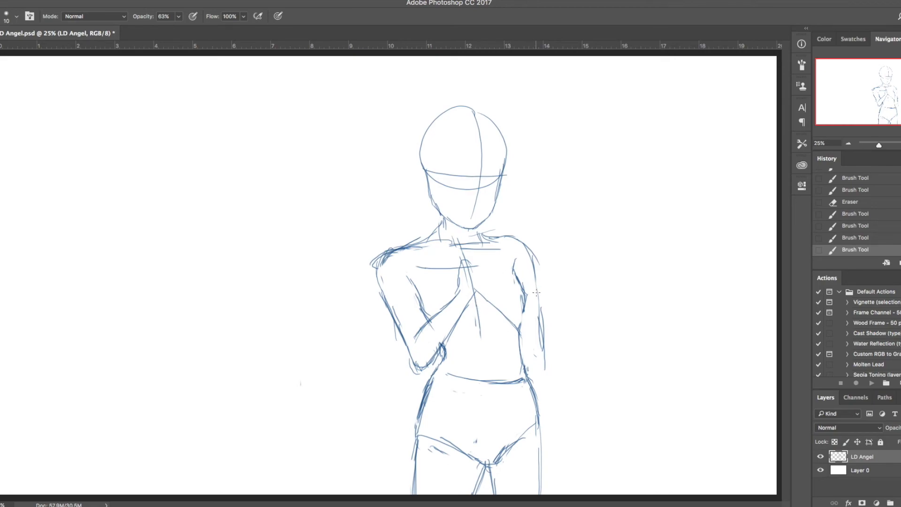
# Step: Redraw the right-hand arm's outer line and sketch its forearm's lower edge from mid-chest to the elbow
pyautogui.moveTo(536, 271); pyautogui.dragTo(536, 341)
pyautogui.press('e')
pyautogui.moveTo(542, 307); pyautogui.dragTo(540, 359)
pyautogui.press('b')
pyautogui.moveTo(393, 306); pyautogui.dragTo(401, 331)
pyautogui.moveTo(477, 291); pyautogui.dragTo(529, 362)
pyautogui.moveTo(497, 323)
pyautogui.mouseDown()
pyautogui.moveTo(529, 359)
pyautogui.moveTo(510, 340)
pyautogui.moveTo(540, 354)
pyautogui.mouseUp()
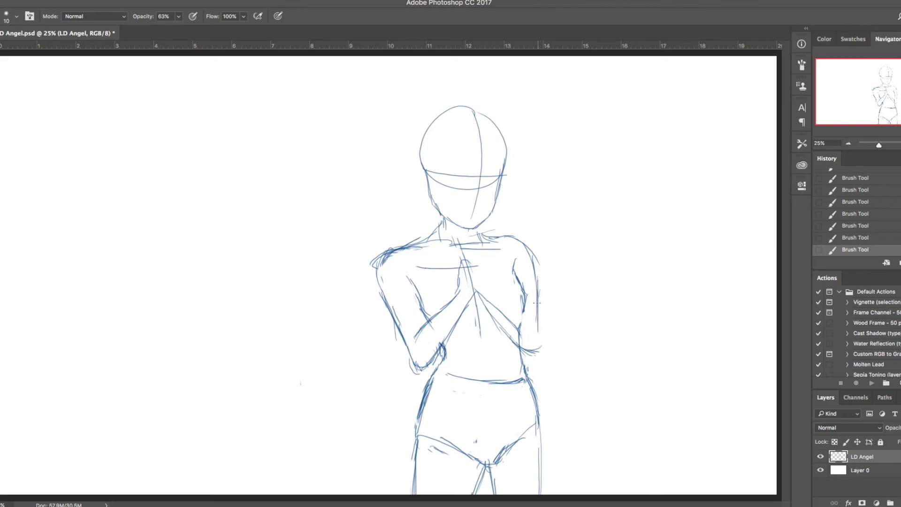
# Step: Clean up the lines around the right-hand elbow and draw the upper edge of that forearm
pyautogui.press('e')
pyautogui.moveTo(535, 356); pyautogui.dragTo(527, 356)
pyautogui.moveTo(526, 335)
pyautogui.mouseDown()
pyautogui.moveTo(495, 308)
pyautogui.moveTo(523, 334)
pyautogui.moveTo(480, 287)
pyautogui.moveTo(493, 299)
pyautogui.moveTo(480, 312)
pyautogui.moveTo(480, 348)
pyautogui.mouseUp()
pyautogui.press('b')
pyautogui.moveTo(482, 279); pyautogui.dragTo(520, 311)
pyautogui.press('super+z')
pyautogui.moveTo(507, 299); pyautogui.dragTo(522, 317)
# Step: Refine the bent right-hand forearm and round off its elbow, erasing the lines that cross it
pyautogui.press('e')
pyautogui.press('b')
pyautogui.moveTo(505, 305); pyautogui.dragTo(534, 328)
pyautogui.press('e')
pyautogui.moveTo(522, 313)
pyautogui.mouseDown()
pyautogui.moveTo(545, 354)
pyautogui.moveTo(508, 341)
pyautogui.moveTo(533, 350)
pyautogui.mouseUp()
pyautogui.press('b')
pyautogui.moveTo(496, 324); pyautogui.dragTo(532, 356)
pyautogui.press('e')
pyautogui.press('b')
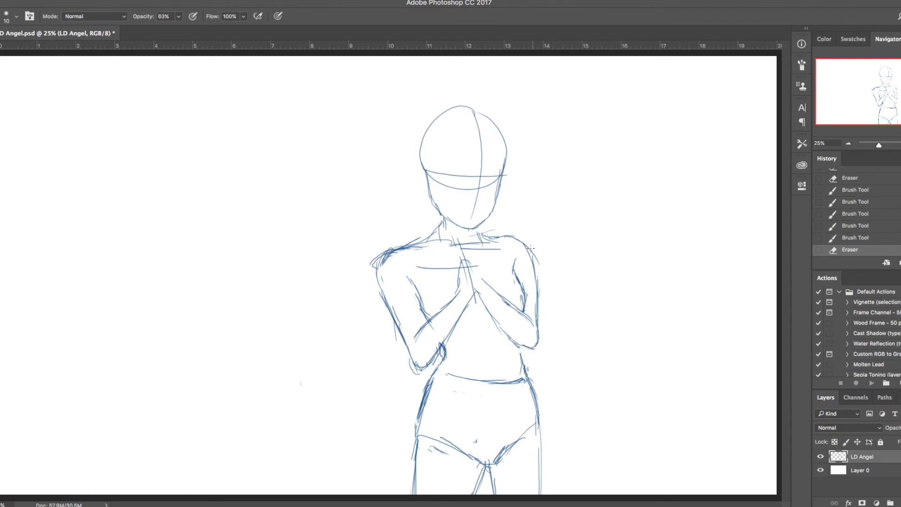
# Step: Erase the left-hand arm's outer line and redraw it closer to the body from shoulder to elbow
pyautogui.press('e')
pyautogui.moveTo(374, 265)
pyautogui.mouseDown()
pyautogui.moveTo(380, 241)
pyautogui.moveTo(394, 324)
pyautogui.mouseUp()
pyautogui.press('b')
pyautogui.moveTo(391, 251)
pyautogui.mouseDown()
pyautogui.moveTo(389, 291)
pyautogui.moveTo(388, 266)
pyautogui.moveTo(396, 310)
pyautogui.mouseUp()
pyautogui.moveTo(390, 275); pyautogui.dragTo(402, 324)
pyautogui.moveTo(394, 300); pyautogui.dragTo(409, 367)
pyautogui.press('e')
pyautogui.press('b')
pyautogui.press('e')
# Step: Clean up the left-hand shoulder corner and refine the outer upper-arm line, erasing the overlapping strokes
pyautogui.moveTo(379, 256)
pyautogui.mouseDown()
pyautogui.moveTo(418, 249)
pyautogui.moveTo(390, 273)
pyautogui.moveTo(401, 240)
pyautogui.moveTo(387, 257)
pyautogui.mouseUp()
pyautogui.press('b')
pyautogui.moveTo(392, 250)
pyautogui.mouseDown()
pyautogui.moveTo(384, 267)
pyautogui.moveTo(400, 314)
pyautogui.mouseUp()
pyautogui.moveTo(392, 288)
pyautogui.mouseDown()
pyautogui.moveTo(411, 345)
pyautogui.moveTo(408, 318)
pyautogui.moveTo(411, 331)
pyautogui.mouseUp()
pyautogui.press('e')
pyautogui.moveTo(408, 324); pyautogui.dragTo(415, 346)
pyautogui.moveTo(399, 305)
pyautogui.mouseDown()
pyautogui.moveTo(394, 288)
pyautogui.moveTo(409, 344)
pyautogui.mouseUp()
pyautogui.press('b')
pyautogui.moveTo(386, 278); pyautogui.dragTo(398, 310)
pyautogui.moveTo(392, 290); pyautogui.dragTo(408, 344)
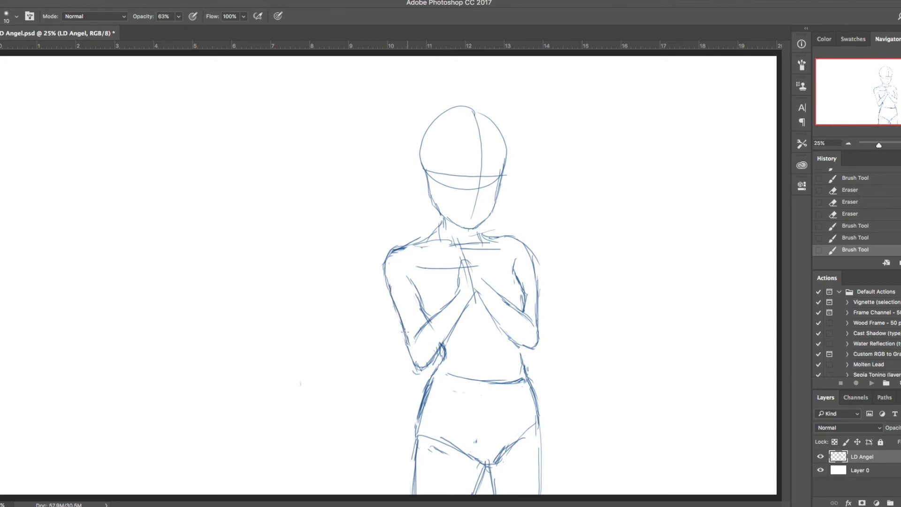
# Step: Strengthen the left-hand arm above the elbow and redraw the elbow as a cleaner, shorter curve
pyautogui.moveTo(400, 311); pyautogui.dragTo(409, 347)
pyautogui.moveTo(402, 323); pyautogui.dragTo(411, 351)
pyautogui.moveTo(415, 362); pyautogui.dragTo(421, 371)
pyautogui.press('e')
pyautogui.press('b')
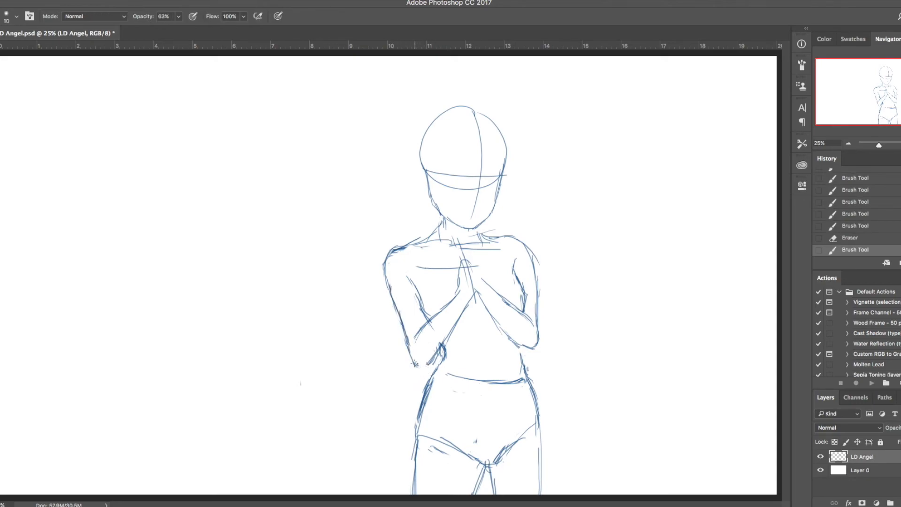
pyautogui.press('e')
pyautogui.moveTo(443, 350)
pyautogui.mouseDown()
pyautogui.moveTo(430, 371)
pyautogui.moveTo(444, 352)
pyautogui.mouseUp()
pyautogui.press('b')
pyautogui.moveTo(442, 348); pyautogui.dragTo(444, 358)
pyautogui.moveTo(444, 355); pyautogui.dragTo(441, 363)
pyautogui.press('e')
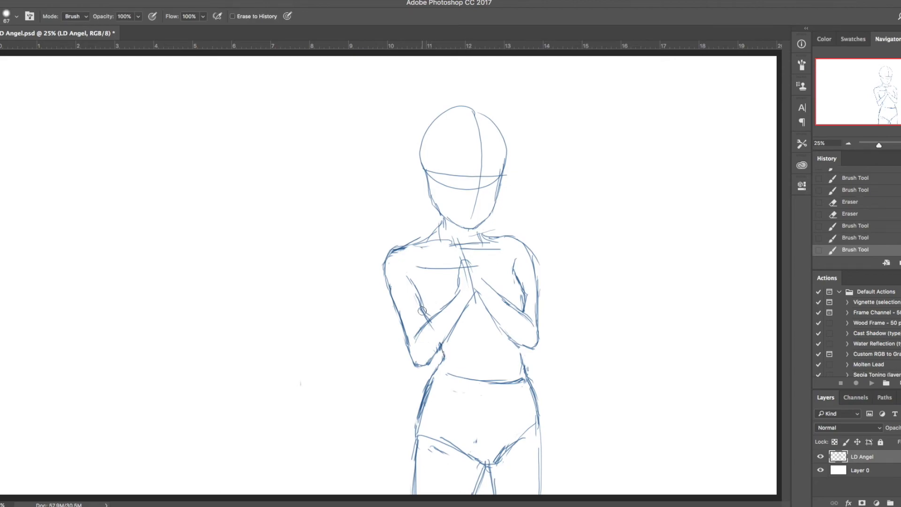
# Step: Erase and redraw the inner line of the left-hand upper arm down to the forearm
pyautogui.moveTo(421, 310); pyautogui.dragTo(426, 318)
pyautogui.press('b')
pyautogui.moveTo(409, 277); pyautogui.dragTo(429, 310)
pyautogui.moveTo(426, 304); pyautogui.dragTo(433, 316)
# Step: Erase the construction lines at the left-hand chest and neck, and redraw the slope from neck to shoulder
pyautogui.press('e')
pyautogui.moveTo(415, 268)
pyautogui.mouseDown()
pyautogui.moveTo(446, 266)
pyautogui.moveTo(440, 229)
pyautogui.mouseUp()
pyautogui.press('b')
pyautogui.moveTo(443, 222); pyautogui.dragTo(407, 245)
# Step: Erase the centre chest lines, sketch the hands pressed together in prayer at mid-chest, and save the document
pyautogui.press('e')
pyautogui.moveTo(465, 240)
pyautogui.mouseDown()
pyautogui.moveTo(497, 254)
pyautogui.moveTo(486, 288)
pyautogui.mouseUp()
pyautogui.press('b')
pyautogui.moveTo(489, 259)
pyautogui.mouseDown()
pyautogui.moveTo(482, 282)
pyautogui.moveTo(482, 260)
pyautogui.mouseUp()
pyautogui.moveTo(471, 250)
pyautogui.mouseDown()
pyautogui.moveTo(481, 259)
pyautogui.moveTo(457, 263)
pyautogui.mouseUp()
pyautogui.moveTo(465, 250)
pyautogui.mouseDown()
pyautogui.moveTo(459, 285)
pyautogui.moveTo(474, 279)
pyautogui.moveTo(462, 277)
pyautogui.moveTo(480, 297)
pyautogui.mouseUp()
pyautogui.press('e')
pyautogui.press('b')
pyautogui.click(481, 297)
pyautogui.hotkey('ctrl', 's')
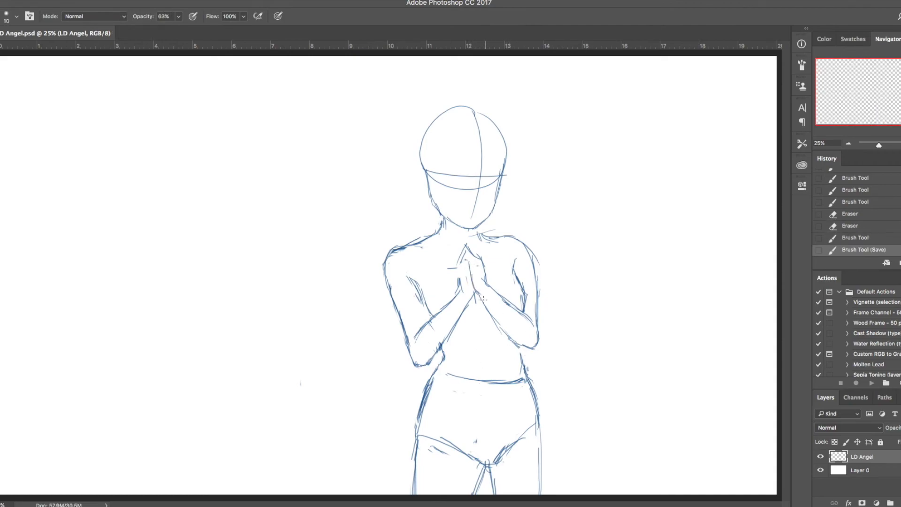
# Step: Erase and redraw the underside of the left-hand elbow and forearm as a cleaner line
pyautogui.press('e')
pyautogui.moveTo(434, 326); pyautogui.dragTo(441, 315)
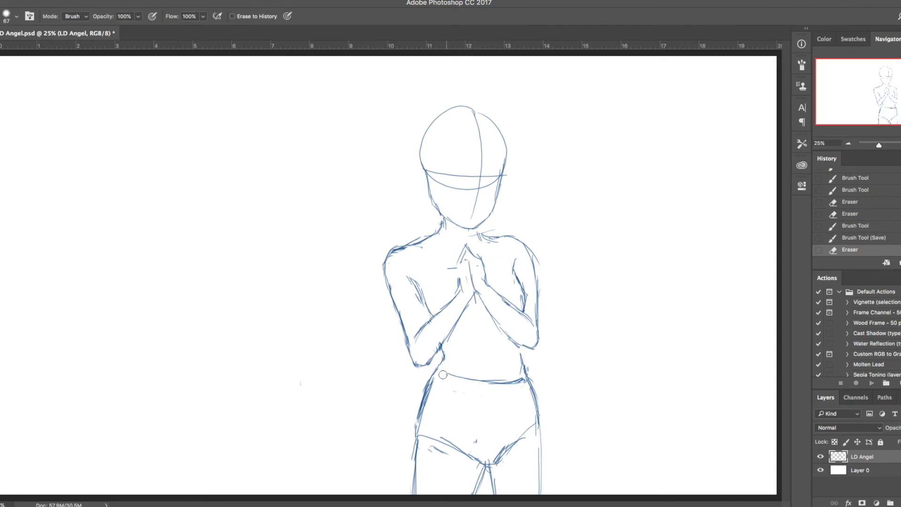
pyautogui.press('b')
pyautogui.moveTo(409, 363); pyautogui.dragTo(436, 352)
pyautogui.moveTo(429, 355); pyautogui.dragTo(455, 318)
# Step: Erase the waistband line and redraw the right-hand side contour from below the elbow to the hip
pyautogui.press('e')
pyautogui.moveTo(447, 379); pyautogui.dragTo(528, 373)
pyautogui.press('b')
pyautogui.moveTo(515, 341); pyautogui.dragTo(522, 362)
pyautogui.moveTo(518, 349); pyautogui.dragTo(524, 366)
pyautogui.press('e')
pyautogui.press('b')
pyautogui.moveTo(518, 351); pyautogui.dragTo(537, 406)
pyautogui.press('e')
pyautogui.moveTo(524, 381); pyautogui.dragTo(530, 405)
# Step: Erase and redraw the left-hand waist contour, and start a higher leg line from that hip
pyautogui.moveTo(451, 392)
pyautogui.mouseDown()
pyautogui.moveTo(442, 375)
pyautogui.moveTo(420, 389)
pyautogui.mouseUp()
pyautogui.press('b')
pyautogui.moveTo(444, 359); pyautogui.dragTo(429, 381)
pyautogui.moveTo(440, 361); pyautogui.dragTo(426, 413)
pyautogui.press('e')
pyautogui.moveTo(422, 433); pyautogui.dragTo(449, 442)
pyautogui.press('b')
pyautogui.moveTo(425, 412); pyautogui.dragTo(456, 432)
# Step: Erase the rough left-hand hip outline and redraw it with shorter, cleaner strokes
pyautogui.press('e')
pyautogui.moveTo(429, 390); pyautogui.dragTo(424, 415)
pyautogui.moveTo(417, 400); pyautogui.dragTo(417, 436)
pyautogui.press('b')
pyautogui.moveTo(432, 375); pyautogui.dragTo(424, 397)
pyautogui.moveTo(424, 409); pyautogui.dragTo(419, 426)
pyautogui.moveTo(427, 388); pyautogui.dragTo(424, 412)
# Step: Draw the raised leg line from the left-hand hip to the crotch and erase the old lower leg line
pyautogui.moveTo(424, 411); pyautogui.dragTo(445, 423)
pyautogui.moveTo(440, 419); pyautogui.dragTo(465, 437)
pyautogui.moveTo(457, 430); pyautogui.dragTo(479, 448)
pyautogui.press('e')
pyautogui.moveTo(448, 450)
pyautogui.mouseDown()
pyautogui.moveTo(502, 458)
pyautogui.moveTo(525, 434)
pyautogui.mouseUp()
pyautogui.moveTo(464, 454)
pyautogui.mouseDown()
pyautogui.moveTo(427, 432)
pyautogui.moveTo(430, 445)
pyautogui.moveTo(419, 441)
pyautogui.mouseUp()
# Step: Redraw the outer contour of the left-hand thigh and the inner thigh line below the crotch
pyautogui.press('b')
pyautogui.moveTo(415, 474); pyautogui.dragTo(414, 459)
pyautogui.moveTo(425, 408); pyautogui.dragTo(410, 493)
pyautogui.moveTo(418, 437); pyautogui.dragTo(411, 495)
pyautogui.moveTo(484, 451)
pyautogui.mouseDown()
pyautogui.moveTo(472, 493)
pyautogui.moveTo(496, 487)
pyautogui.mouseUp()
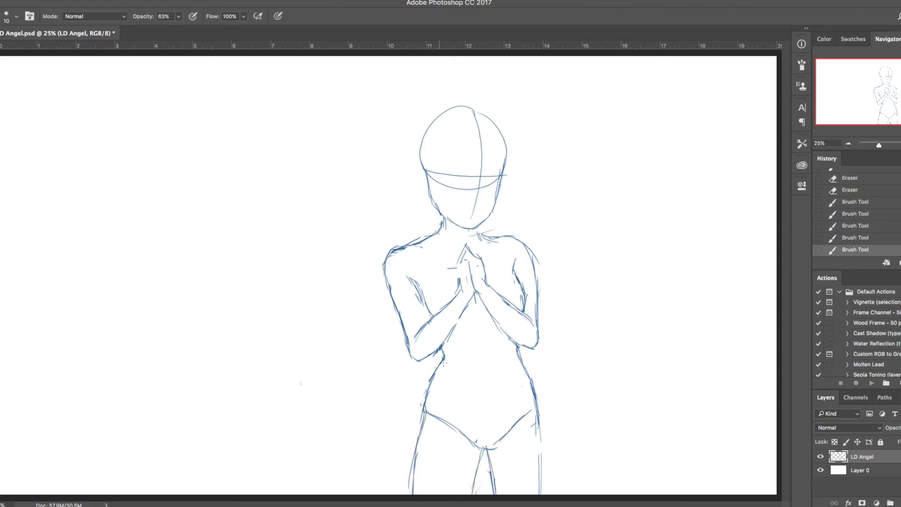
# Step: Sketch two diagonal skirt lines flaring from the waist to the canvas's lower edge, and save the document
pyautogui.moveTo(525, 365); pyautogui.dragTo(607, 493)
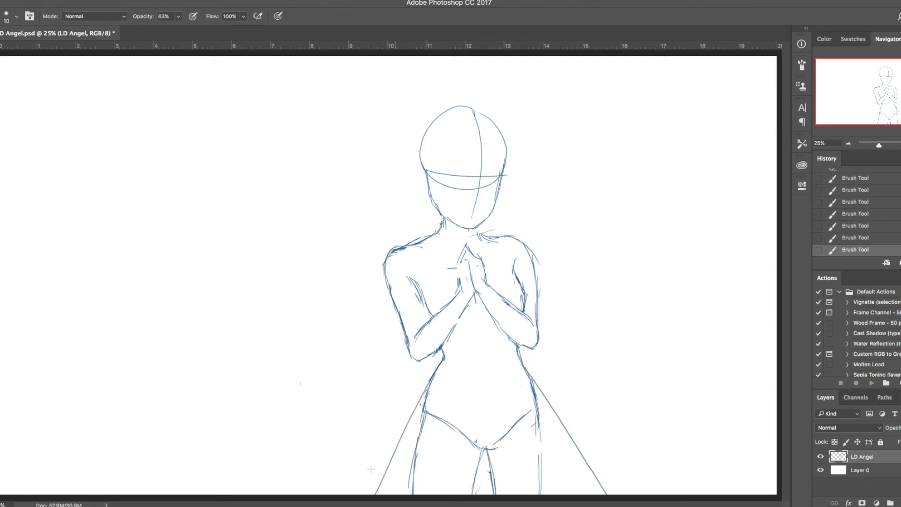
pyautogui.press('super+s')
# Step: Redraw the outlines of the praying hands, save the document, and erase the stray marks beside the neck
pyautogui.press('e')
pyautogui.moveTo(479, 277)
pyautogui.mouseDown()
pyautogui.moveTo(451, 266)
pyautogui.moveTo(462, 289)
pyautogui.moveTo(478, 287)
pyautogui.mouseUp()
pyautogui.press('b')
pyautogui.moveTo(484, 257)
pyautogui.mouseDown()
pyautogui.moveTo(469, 234)
pyautogui.moveTo(462, 245)
pyautogui.mouseUp()
pyautogui.moveTo(468, 238); pyautogui.dragTo(456, 281)
pyautogui.moveTo(462, 291); pyautogui.dragTo(452, 301)
pyautogui.hotkey('ctrl', 's')
pyautogui.press('e')
pyautogui.moveTo(477, 242); pyautogui.dragTo(501, 224)
# Step: Flip the whole sketch horizontally to check its proportions, and return it to its original orientation
pyautogui.hotkey('ctrl', 't')
pyautogui.rightClick(557, 208)
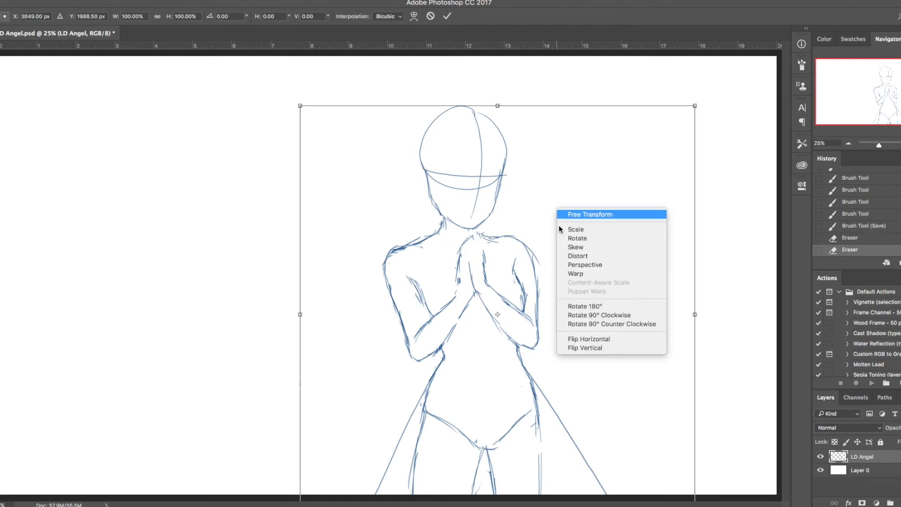
pyautogui.click(610, 339)
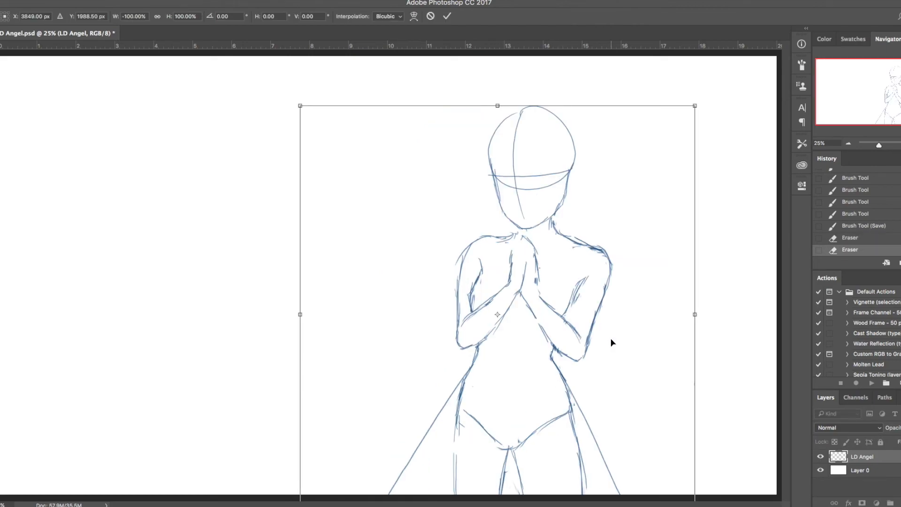
pyautogui.press('Return')
# Step: Lasso the lower body from the waist down, warp the waist and hips slightly, apply it and deselect
pyautogui.press('l')
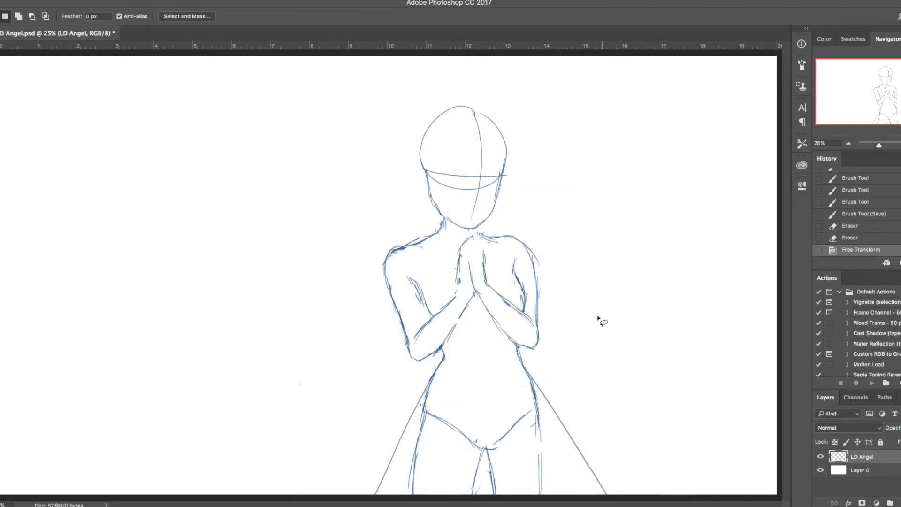
pyautogui.moveTo(398, 369)
pyautogui.mouseDown()
pyautogui.moveTo(608, 494)
pyautogui.moveTo(531, 368)
pyautogui.moveTo(470, 343)
pyautogui.mouseUp()
pyautogui.moveTo(428, 363); pyautogui.dragTo(399, 370)
pyautogui.hotkey('ctrl', 't')
pyautogui.rightClick(505, 360)
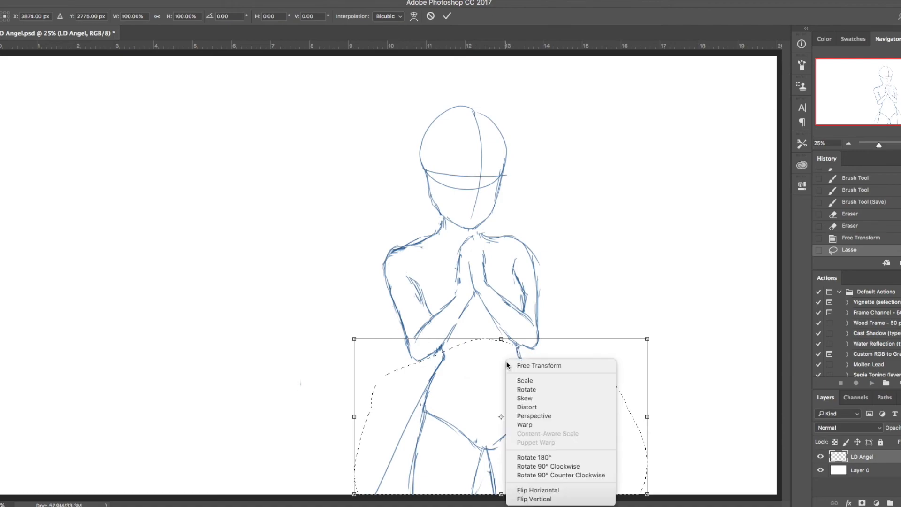
pyautogui.click(527, 427)
pyautogui.moveTo(511, 384); pyautogui.dragTo(512, 392)
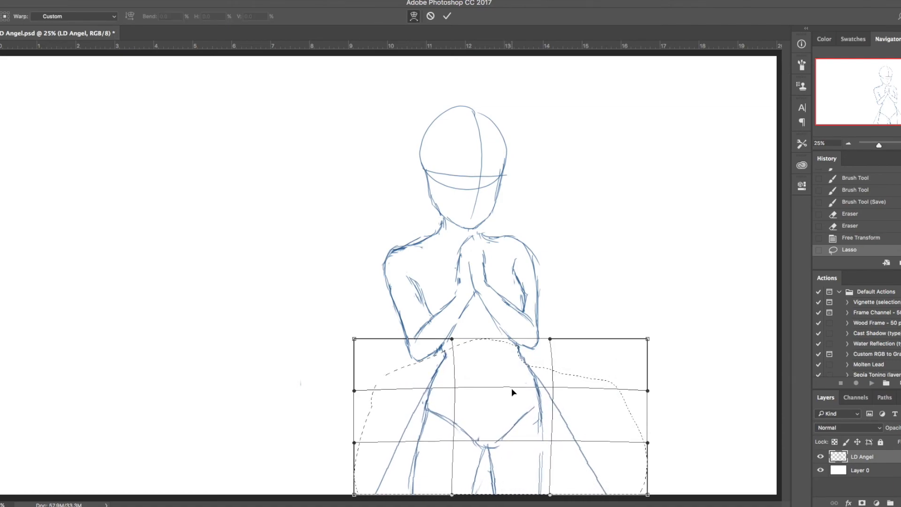
pyautogui.moveTo(443, 346); pyautogui.dragTo(447, 360)
pyautogui.press('Return')
pyautogui.press('super+d')
# Step: Redraw the left-hand elbow and a short neck stroke, erase the overlap at the waist, and save the document
pyautogui.press('e')
pyautogui.press('b')
pyautogui.moveTo(426, 358); pyautogui.dragTo(445, 345)
pyautogui.moveTo(472, 228); pyautogui.dragTo(476, 234)
pyautogui.press('e')
pyautogui.moveTo(447, 359); pyautogui.dragTo(436, 376)
pyautogui.press('super+s')
# Step: Lasso the head, scale it down slightly with Free Transform, and deselect it
pyautogui.moveTo(479, 231)
pyautogui.mouseDown()
pyautogui.moveTo(491, 240)
pyautogui.moveTo(415, 173)
pyautogui.moveTo(513, 142)
pyautogui.moveTo(496, 210)
pyautogui.mouseUp()
pyautogui.press('l')
pyautogui.moveTo(456, 101); pyautogui.dragTo(442, 156)
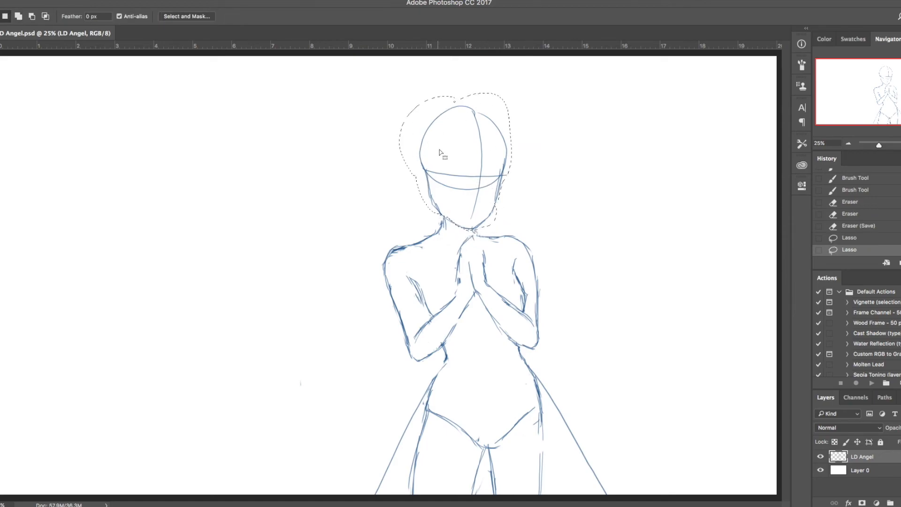
pyautogui.press('super+r')
pyautogui.press('super+t')
pyautogui.moveTo(395, 87); pyautogui.dragTo(400, 96)
pyautogui.press('Return')
pyautogui.press('super+d')
# Step: Sketch the inner edge of the left-hand wing, running outward from the shoulder and curving up beside the head
pyautogui.press('b')
pyautogui.moveTo(418, 233); pyautogui.dragTo(381, 226)
pyautogui.moveTo(428, 233); pyautogui.dragTo(389, 229)
pyautogui.press('e')
pyautogui.moveTo(383, 228)
pyautogui.mouseDown()
pyautogui.moveTo(417, 232)
pyautogui.moveTo(330, 216)
pyautogui.mouseUp()
pyautogui.press('b')
pyautogui.moveTo(337, 220)
pyautogui.mouseDown()
pyautogui.moveTo(313, 195)
pyautogui.moveTo(314, 141)
pyautogui.mouseUp()
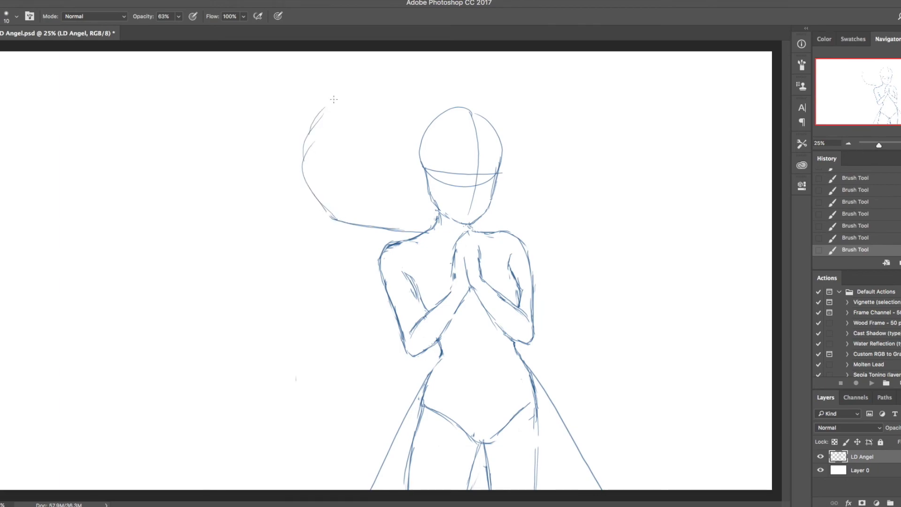
pyautogui.moveTo(338, 90)
pyautogui.mouseDown()
pyautogui.moveTo(316, 186)
pyautogui.moveTo(197, 200)
pyautogui.mouseUp()
pyautogui.press('super+z')
pyautogui.moveTo(242, 122); pyautogui.dragTo(130, 222)
pyautogui.press('super+z')
# Step: Sketch the long outer edge of the left-hand wing, sweeping from its upper tip down and outward
pyautogui.moveTo(334, 80)
pyautogui.mouseDown()
pyautogui.moveTo(225, 141)
pyautogui.moveTo(176, 184)
pyautogui.mouseUp()
pyautogui.moveTo(255, 132)
pyautogui.mouseDown()
pyautogui.moveTo(231, 140)
pyautogui.moveTo(68, 362)
pyautogui.mouseUp()
pyautogui.moveTo(112, 291); pyautogui.dragTo(88, 336)
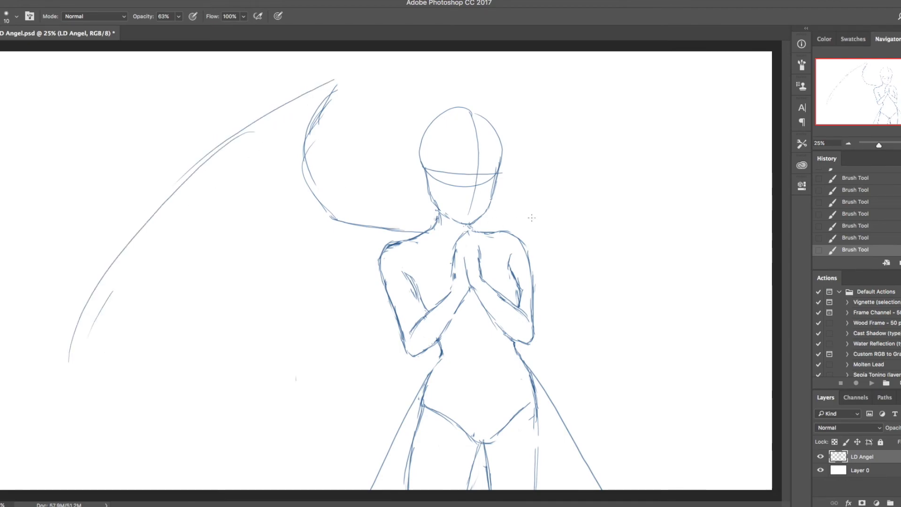
# Step: Erase the left-hand wing's base line and redraw it as a curve joining the top of the shoulder
pyautogui.press('e')
pyautogui.moveTo(427, 230); pyautogui.dragTo(404, 230)
pyautogui.press('b')
pyautogui.moveTo(322, 216); pyautogui.dragTo(391, 241)
pyautogui.moveTo(380, 238); pyautogui.dragTo(392, 242)
# Step: Sketch the right-hand wing with an inner edge rising from the shoulder and a long curved outer edge
pyautogui.moveTo(523, 237); pyautogui.dragTo(575, 202)
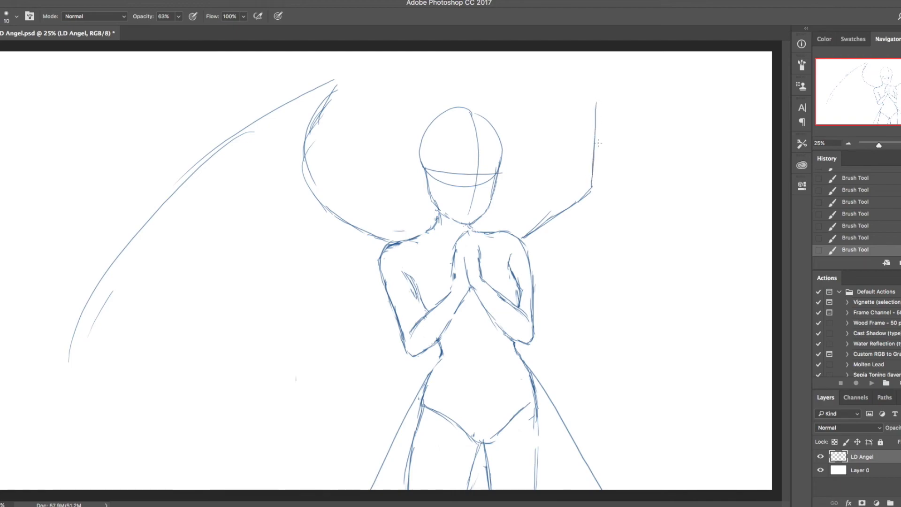
pyautogui.moveTo(594, 94); pyautogui.dragTo(722, 253)
pyautogui.hotkey('ctrl', 'z')
pyautogui.moveTo(587, 84); pyautogui.dragTo(753, 287)
# Step: Move the whole angel sketch horizontally toward the canvas centre with Free Transform
pyautogui.hotkey('ctrl', 't')
pyautogui.moveTo(474, 342); pyautogui.dragTo(404, 342)
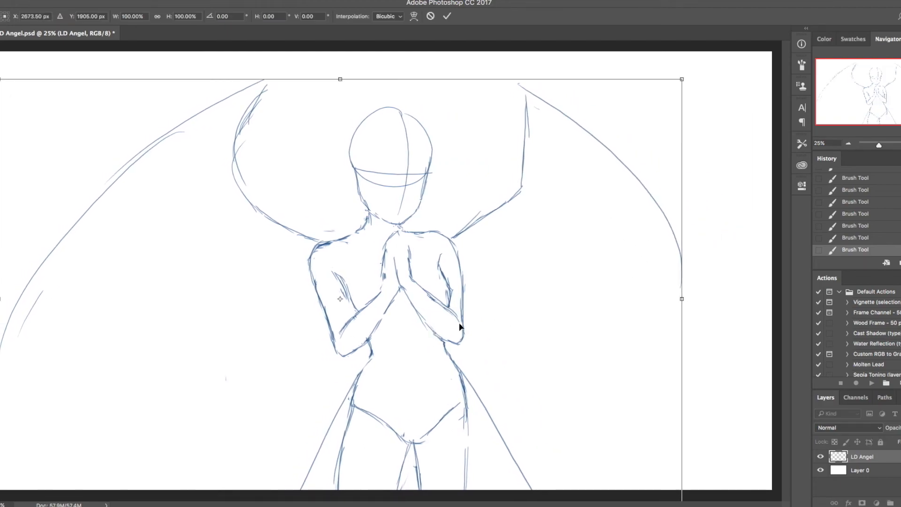
pyautogui.press('Return')
# Step: Redraw the right-hand wing's outer edge longer and wider, erase the old lower curve, and save the document
pyautogui.moveTo(530, 85); pyautogui.dragTo(765, 355)
pyautogui.press('e')
pyautogui.moveTo(665, 215); pyautogui.dragTo(682, 275)
pyautogui.press('b')
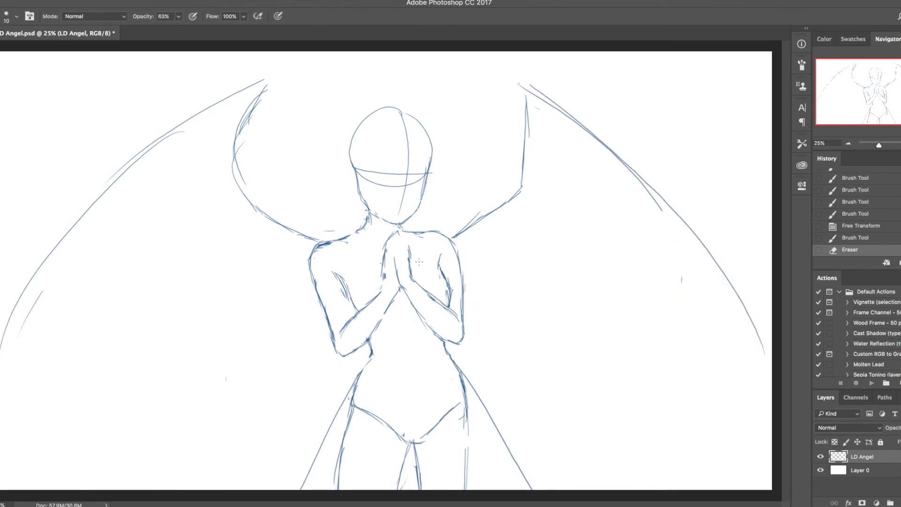
pyautogui.hotkey('ctrl', 's')
# Step: Erase small stray marks around the chest and the right-hand arm
pyautogui.press('super+plus')
pyautogui.press('super+plus')
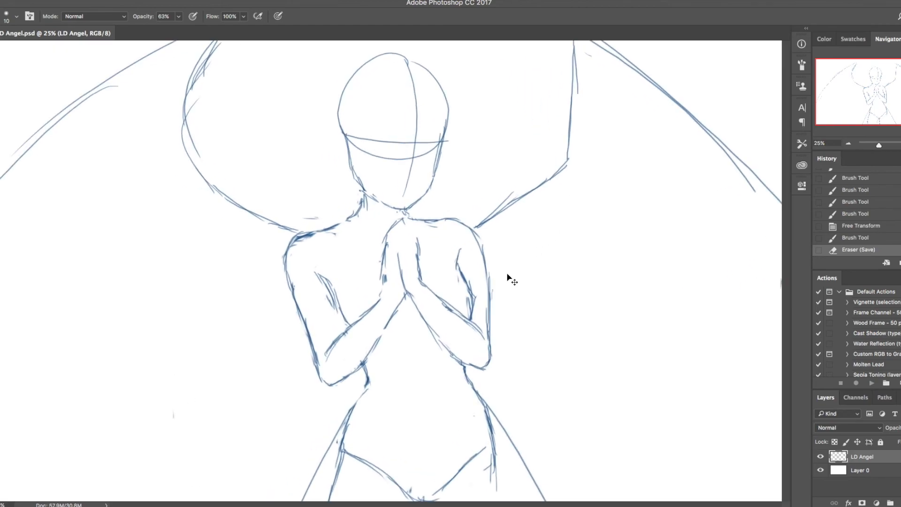
pyautogui.moveTo(453, 181); pyautogui.dragTo(529, 310)
pyautogui.press('e')
pyautogui.press('b')
pyautogui.press('e')
pyautogui.click(380, 357)
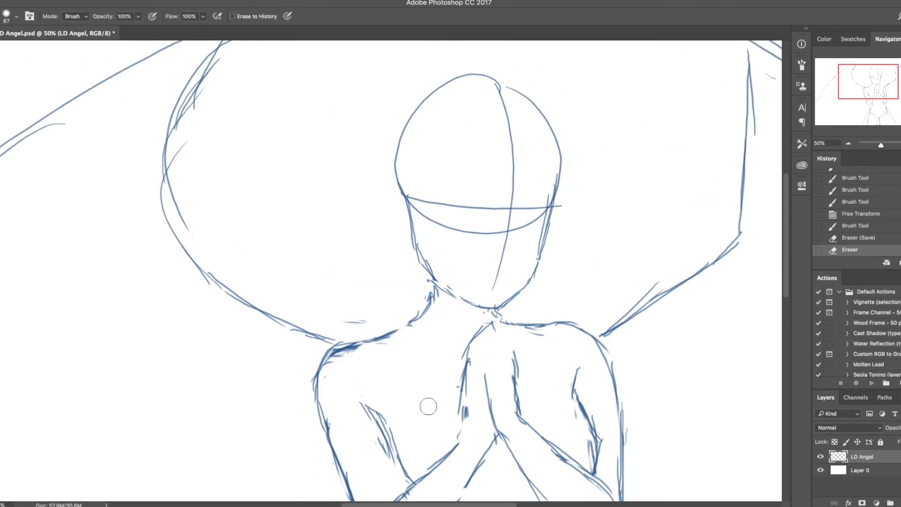
pyautogui.click(630, 407)
pyautogui.press('b')
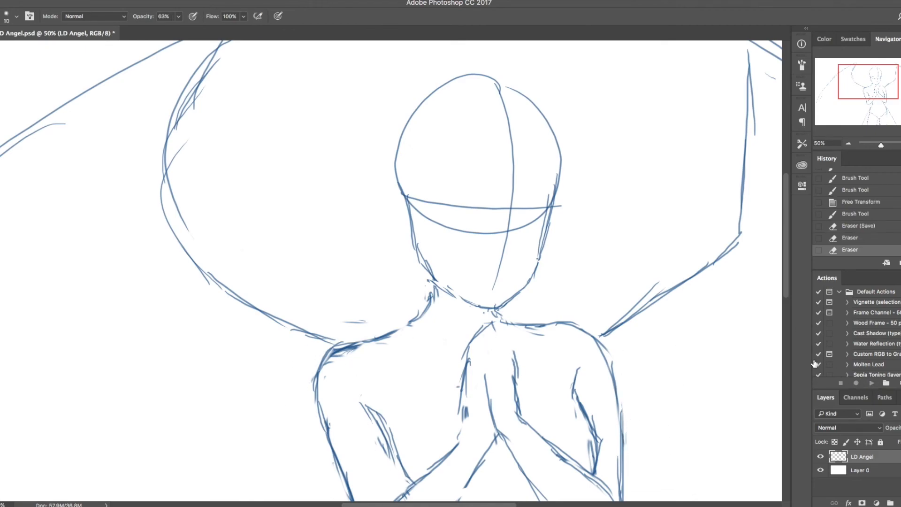
# Step: Lighten the sketch lines on the LD Angel layer with Hue/Saturation, using saturation +30 and lightness +45
pyautogui.press('super+u')
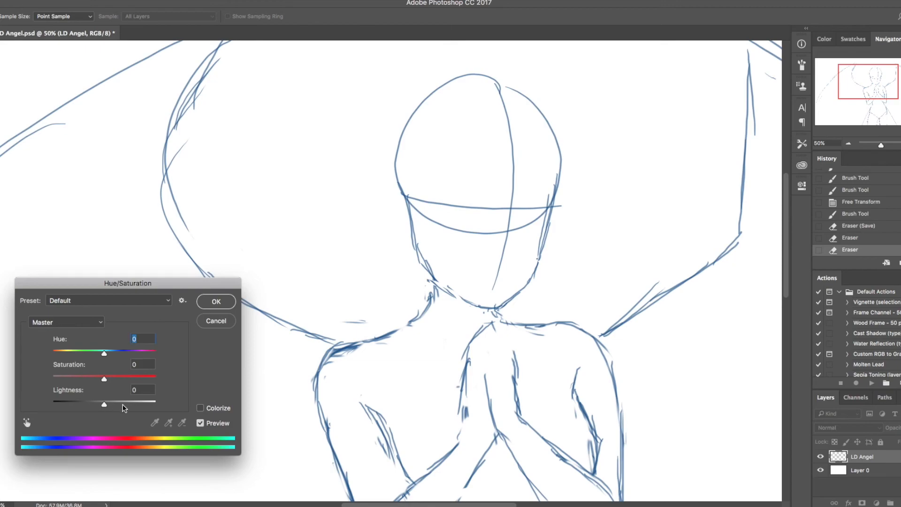
pyautogui.moveTo(113, 403); pyautogui.dragTo(129, 408)
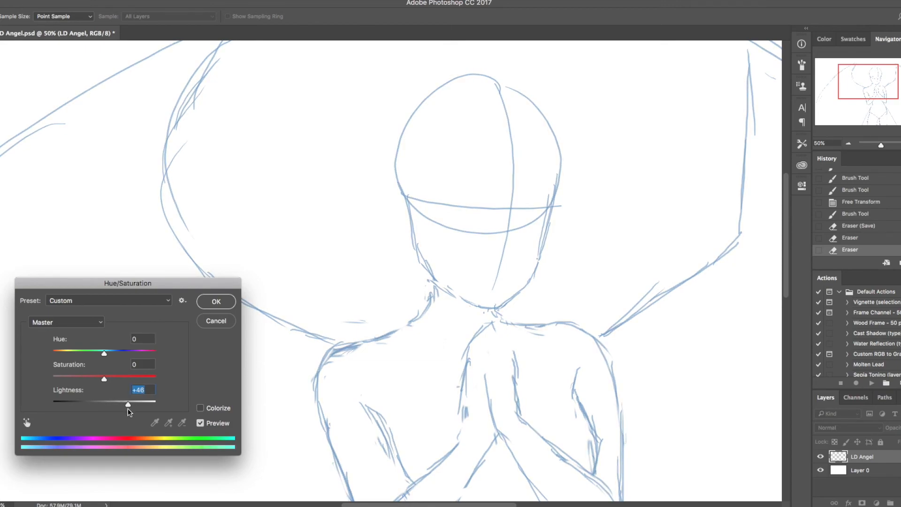
pyautogui.moveTo(103, 379); pyautogui.dragTo(112, 381)
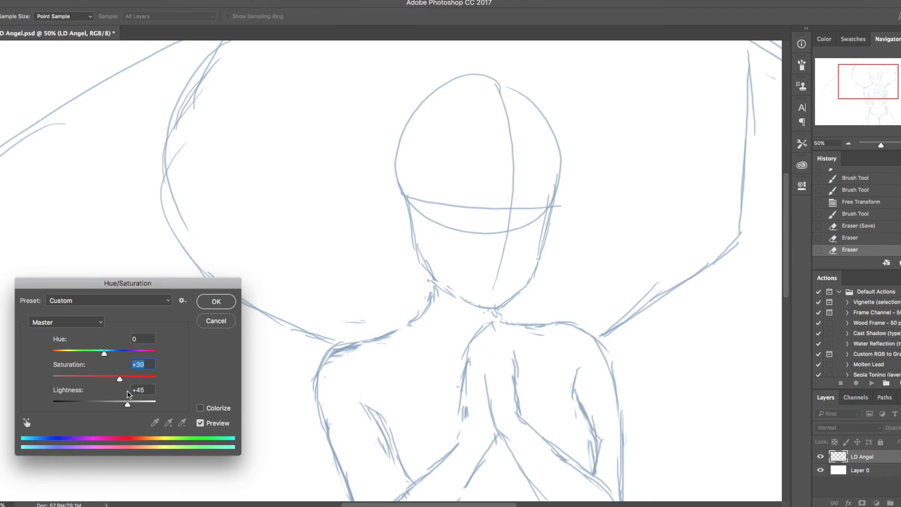
pyautogui.click(215, 303)
pyautogui.moveTo(522, 217); pyautogui.dragTo(552, 206)
pyautogui.press('super+z')
pyautogui.press('super+z')
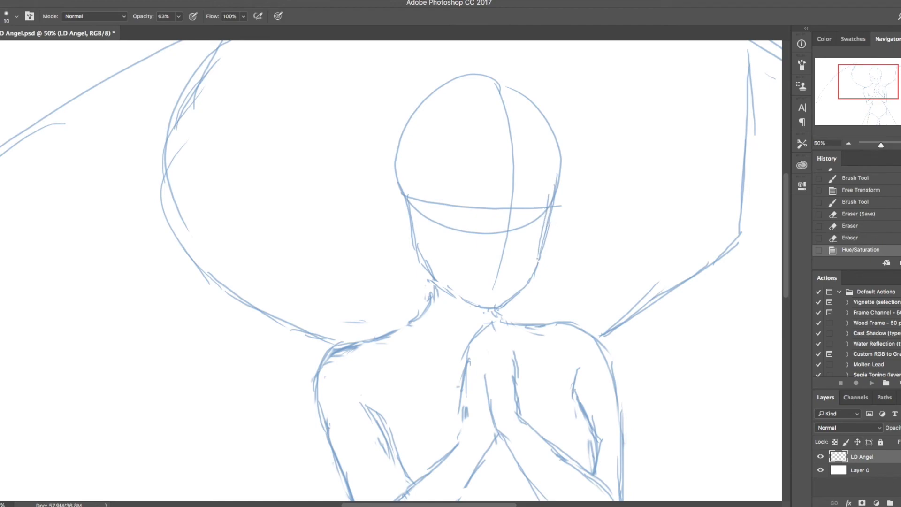
# Step: Sketch the upper lid lines of both eyes along the horizontal face guideline
pyautogui.moveTo(520, 216); pyautogui.dragTo(553, 210)
pyautogui.press('super+z')
pyautogui.moveTo(540, 208); pyautogui.dragTo(553, 212)
pyautogui.moveTo(478, 210); pyautogui.dragTo(484, 214)
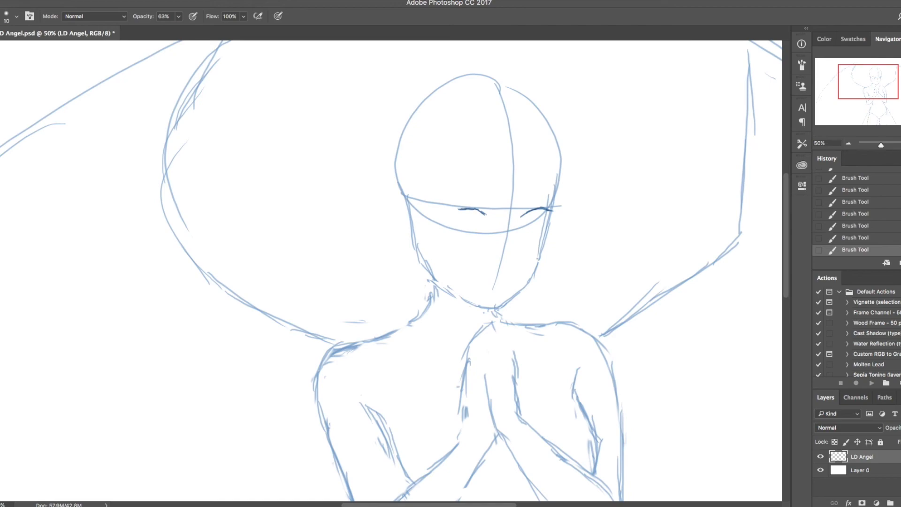
# Step: Refine the left-hand eye's upper lid and add short lower-lid strokes beneath both eyes
pyautogui.press('e')
pyautogui.press('b')
pyautogui.moveTo(489, 224)
pyautogui.mouseDown()
pyautogui.moveTo(465, 207)
pyautogui.moveTo(457, 216)
pyautogui.mouseUp()
pyautogui.moveTo(454, 212)
pyautogui.mouseDown()
pyautogui.moveTo(464, 209)
pyautogui.moveTo(477, 227)
pyautogui.moveTo(493, 217)
pyautogui.moveTo(542, 226)
pyautogui.mouseUp()
pyautogui.press('e')
pyautogui.press('b')
# Step: Sketch the nose bridge from the inner corner of the right-hand eye, with a small stroke for the nose tip
pyautogui.moveTo(538, 227)
pyautogui.mouseDown()
pyautogui.moveTo(515, 222)
pyautogui.moveTo(519, 249)
pyautogui.mouseUp()
pyautogui.press('super+z')
pyautogui.press('super+z')
pyautogui.press('super+z')
pyautogui.press('super+z')
pyautogui.moveTo(518, 244); pyautogui.dragTo(523, 254)
pyautogui.press('e')
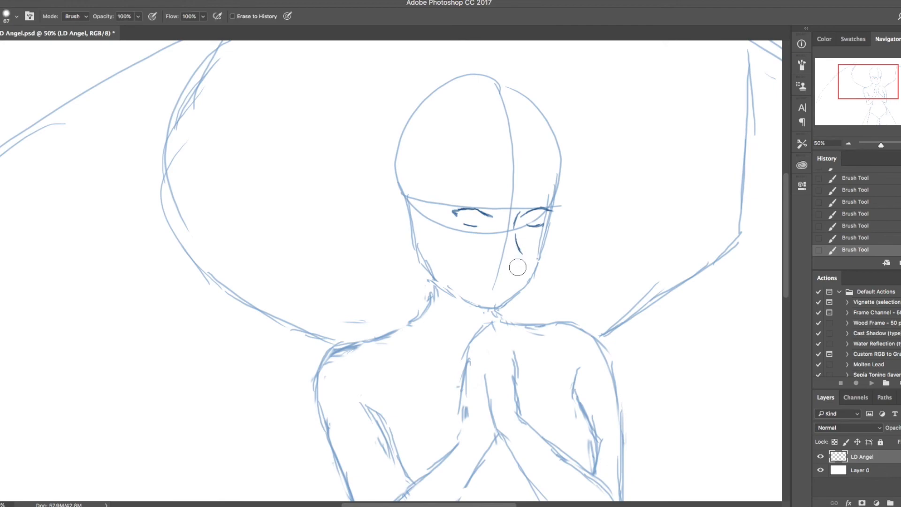
pyautogui.press('b')
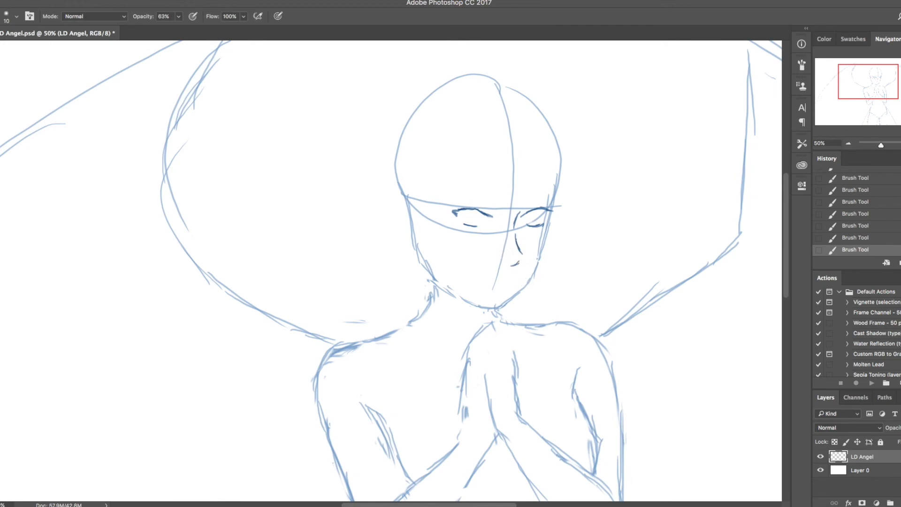
# Step: Erase the nose bridge and lower centre guideline, and redraw the curved right-hand side of the nose tip
pyautogui.press('e')
pyautogui.moveTo(517, 263); pyautogui.dragTo(516, 274)
pyautogui.moveTo(515, 239); pyautogui.dragTo(518, 256)
pyautogui.press('b')
pyautogui.moveTo(520, 254); pyautogui.dragTo(513, 259)
pyautogui.press('super+z')
pyautogui.press('super+z')
pyautogui.moveTo(521, 250); pyautogui.dragTo(513, 261)
pyautogui.press('e')
pyautogui.moveTo(516, 259)
pyautogui.mouseDown()
pyautogui.moveTo(520, 251)
pyautogui.moveTo(516, 258)
pyautogui.mouseUp()
# Step: Add the small underside and left-hand nostril strokes of the nose and clean up their edges
pyautogui.press('b')
pyautogui.moveTo(521, 252)
pyautogui.mouseDown()
pyautogui.moveTo(487, 284)
pyautogui.moveTo(489, 244)
pyautogui.moveTo(482, 248)
pyautogui.moveTo(504, 259)
pyautogui.moveTo(519, 249)
pyautogui.moveTo(513, 204)
pyautogui.moveTo(483, 227)
pyautogui.moveTo(476, 255)
pyautogui.mouseUp()
pyautogui.press('e')
pyautogui.press('b')
pyautogui.press('e')
pyautogui.press('b')
pyautogui.press('e')
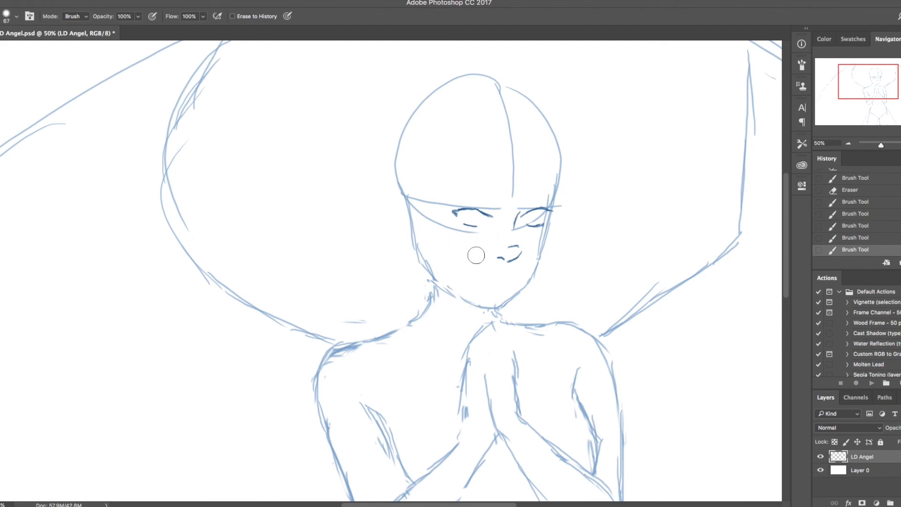
pyautogui.press('b')
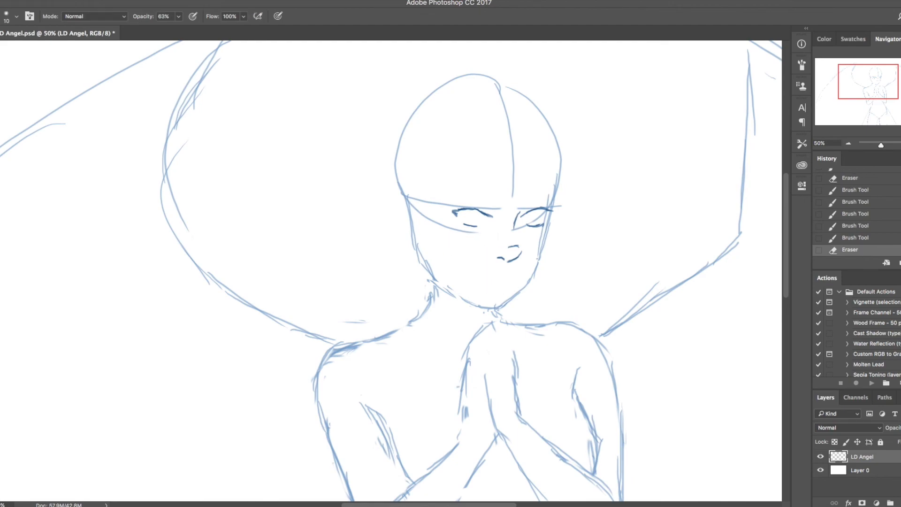
# Step: Sketch the closed mouth line below the nose, with a short lower-lip stroke beneath it
pyautogui.moveTo(496, 277)
pyautogui.mouseDown()
pyautogui.moveTo(516, 278)
pyautogui.moveTo(493, 278)
pyautogui.mouseUp()
pyautogui.press('super+z')
pyautogui.moveTo(478, 275)
pyautogui.mouseDown()
pyautogui.moveTo(516, 277)
pyautogui.moveTo(482, 277)
pyautogui.moveTo(480, 268)
pyautogui.moveTo(493, 278)
pyautogui.mouseUp()
pyautogui.press('e')
pyautogui.press('b')
pyautogui.press('e')
pyautogui.moveTo(478, 272)
pyautogui.mouseDown()
pyautogui.moveTo(515, 277)
pyautogui.moveTo(509, 288)
pyautogui.moveTo(508, 271)
pyautogui.moveTo(490, 290)
pyautogui.moveTo(497, 288)
pyautogui.mouseUp()
pyautogui.press('b')
pyautogui.press('e')
pyautogui.press('b')
pyautogui.press('e')
pyautogui.press('b')
pyautogui.moveTo(494, 288); pyautogui.dragTo(499, 287)
# Step: Erase the rough right-hand cheek line and redraw it from the outer eye corner down to the jaw
pyautogui.press('e')
pyautogui.moveTo(557, 235)
pyautogui.mouseDown()
pyautogui.moveTo(562, 200)
pyautogui.moveTo(548, 209)
pyautogui.moveTo(540, 265)
pyautogui.moveTo(525, 289)
pyautogui.moveTo(543, 235)
pyautogui.moveTo(541, 250)
pyautogui.mouseUp()
pyautogui.press('b')
pyautogui.press('e')
pyautogui.moveTo(544, 234); pyautogui.dragTo(541, 251)
pyautogui.press('b')
pyautogui.moveTo(547, 211)
pyautogui.mouseDown()
pyautogui.moveTo(544, 252)
pyautogui.moveTo(526, 287)
pyautogui.mouseUp()
pyautogui.moveTo(534, 276); pyautogui.dragTo(511, 298)
# Step: Refine the right-hand jaw line where it curves into the chin, erasing stray ends
pyautogui.press('e')
pyautogui.press('b')
pyautogui.press('alt+super+z')
pyautogui.press('alt+super+z')
pyautogui.moveTo(520, 288); pyautogui.dragTo(503, 309)
pyautogui.press('e')
pyautogui.moveTo(509, 302)
pyautogui.mouseDown()
pyautogui.moveTo(492, 307)
pyautogui.moveTo(511, 303)
pyautogui.mouseUp()
pyautogui.press('b')
pyautogui.moveTo(519, 294)
pyautogui.mouseDown()
pyautogui.moveTo(496, 310)
pyautogui.moveTo(517, 284)
pyautogui.moveTo(515, 306)
pyautogui.moveTo(504, 309)
pyautogui.mouseUp()
pyautogui.press('e')
pyautogui.press('b')
pyautogui.press('e')
pyautogui.press('b')
# Step: Draw the left-hand jaw line from beside the ear down to the chin and erase the old jaw strokes
pyautogui.moveTo(447, 284); pyautogui.dragTo(498, 310)
pyautogui.moveTo(416, 221)
pyautogui.mouseDown()
pyautogui.moveTo(420, 241)
pyautogui.moveTo(476, 316)
pyautogui.moveTo(453, 301)
pyautogui.moveTo(464, 282)
pyautogui.moveTo(478, 306)
pyautogui.mouseUp()
pyautogui.press('e')
pyautogui.press('b')
pyautogui.press('e')
pyautogui.moveTo(422, 254)
pyautogui.mouseDown()
pyautogui.moveTo(409, 220)
pyautogui.moveTo(441, 288)
pyautogui.moveTo(492, 308)
pyautogui.mouseUp()
pyautogui.press('b')
# Step: Sketch the outer contour of the ear on the left-hand side of the head
pyautogui.moveTo(406, 211)
pyautogui.mouseDown()
pyautogui.moveTo(418, 210)
pyautogui.moveTo(403, 217)
pyautogui.moveTo(418, 246)
pyautogui.mouseUp()
pyautogui.moveTo(415, 238)
pyautogui.mouseDown()
pyautogui.moveTo(422, 255)
pyautogui.moveTo(406, 200)
pyautogui.moveTo(415, 238)
pyautogui.mouseUp()
pyautogui.press('e')
pyautogui.press('b')
pyautogui.moveTo(411, 232)
pyautogui.mouseDown()
pyautogui.moveTo(426, 258)
pyautogui.moveTo(410, 242)
pyautogui.moveTo(412, 252)
pyautogui.moveTo(411, 240)
pyautogui.moveTo(418, 251)
pyautogui.mouseUp()
pyautogui.press('e')
pyautogui.press('b')
pyautogui.press('e')
# Step: Draw the earlobe and the cheek line joining the ear to the left-hand jaw
pyautogui.press('b')
pyautogui.moveTo(416, 248); pyautogui.dragTo(429, 264)
pyautogui.press('e')
pyautogui.press('b')
pyautogui.press('e')
pyautogui.press('b')
pyautogui.moveTo(416, 224); pyautogui.dragTo(425, 253)
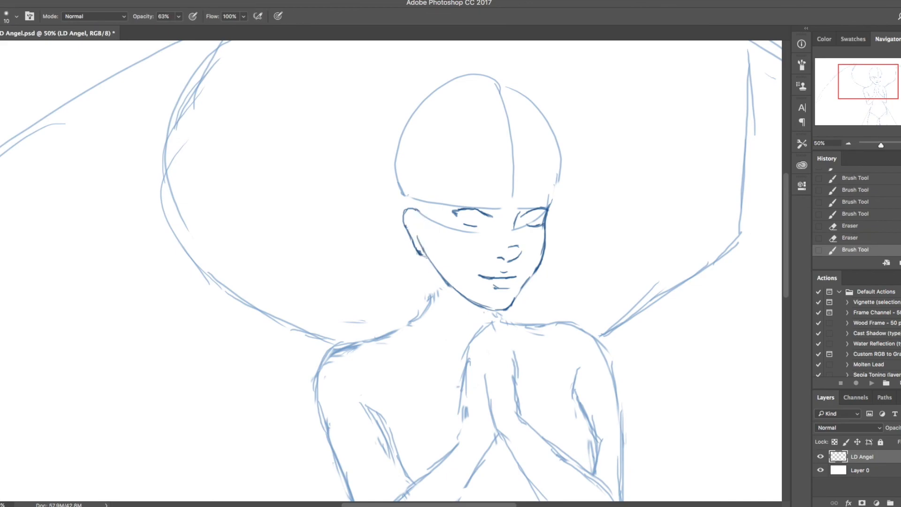
# Step: Erase the curved guideline beside the left-hand eye and reshape the upper contour of the ear
pyautogui.press('e')
pyautogui.moveTo(427, 219); pyautogui.dragTo(464, 233)
pyautogui.press('b')
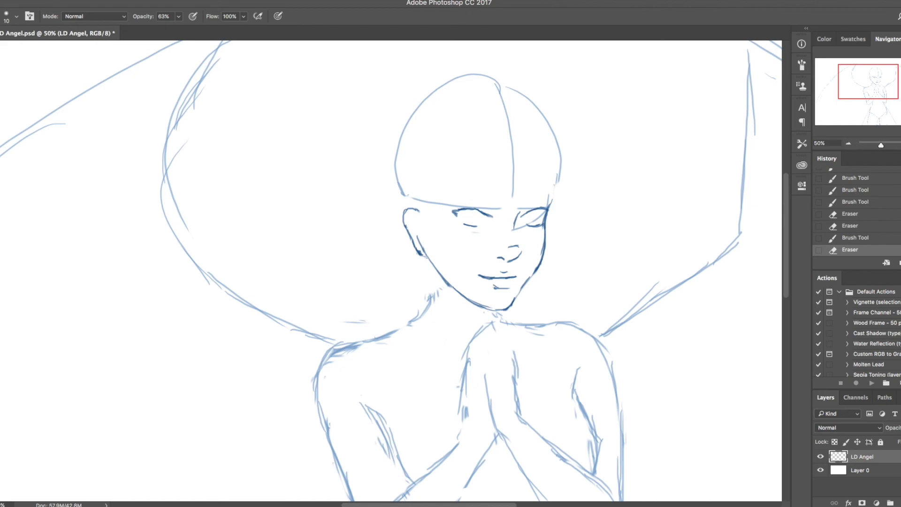
pyautogui.press('e')
pyautogui.moveTo(413, 211)
pyautogui.mouseDown()
pyautogui.moveTo(400, 203)
pyautogui.moveTo(414, 244)
pyautogui.mouseUp()
pyautogui.press('b')
pyautogui.press('e')
pyautogui.moveTo(412, 222)
pyautogui.mouseDown()
pyautogui.moveTo(404, 211)
pyautogui.moveTo(411, 235)
pyautogui.mouseUp()
pyautogui.press('b')
# Step: Erase parts of the horizontal eye guideline, the vertical centre line and the right-hand skull outline
pyautogui.press('e')
pyautogui.moveTo(411, 199); pyautogui.dragTo(448, 205)
pyautogui.moveTo(512, 151); pyautogui.dragTo(511, 185)
pyautogui.moveTo(527, 229); pyautogui.dragTo(489, 229)
pyautogui.moveTo(530, 212); pyautogui.dragTo(537, 224)
pyautogui.moveTo(560, 184)
pyautogui.mouseDown()
pyautogui.moveTo(552, 111)
pyautogui.moveTo(554, 133)
pyautogui.mouseUp()
# Step: Redraw the left-hand side of the neck and the shoulder lines with darker strokes
pyautogui.press('b')
pyautogui.moveTo(439, 276)
pyautogui.mouseDown()
pyautogui.moveTo(440, 297)
pyautogui.moveTo(426, 316)
pyautogui.mouseUp()
pyautogui.press('super+z')
pyautogui.moveTo(440, 282); pyautogui.dragTo(424, 324)
pyautogui.moveTo(431, 311)
pyautogui.mouseDown()
pyautogui.moveTo(420, 329)
pyautogui.moveTo(350, 347)
pyautogui.mouseUp()
pyautogui.moveTo(386, 332); pyautogui.dragTo(345, 344)
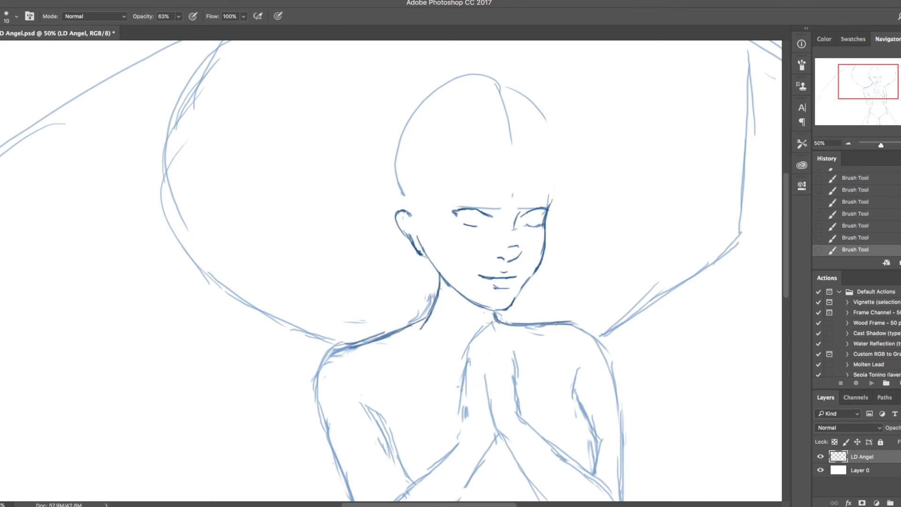
# Step: Sketch the collarbones and the inner neck line, cleaning up stray marks near the right-hand shoulder
pyautogui.press('super+z')
pyautogui.press('e')
pyautogui.moveTo(520, 315); pyautogui.dragTo(540, 314)
# Step: Select the jaw and chin outline freehand, shift it slightly with Free Transform, and deselect it
pyautogui.press('l')
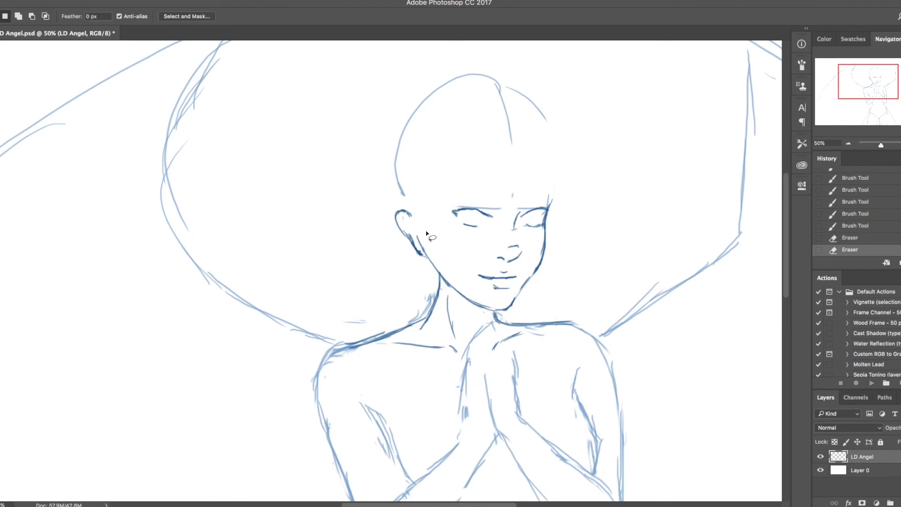
pyautogui.moveTo(457, 299)
pyautogui.mouseDown()
pyautogui.moveTo(481, 314)
pyautogui.moveTo(563, 239)
pyautogui.moveTo(545, 233)
pyautogui.moveTo(498, 306)
pyautogui.moveTo(420, 230)
pyautogui.mouseUp()
pyautogui.hotkey('ctrl', 't')
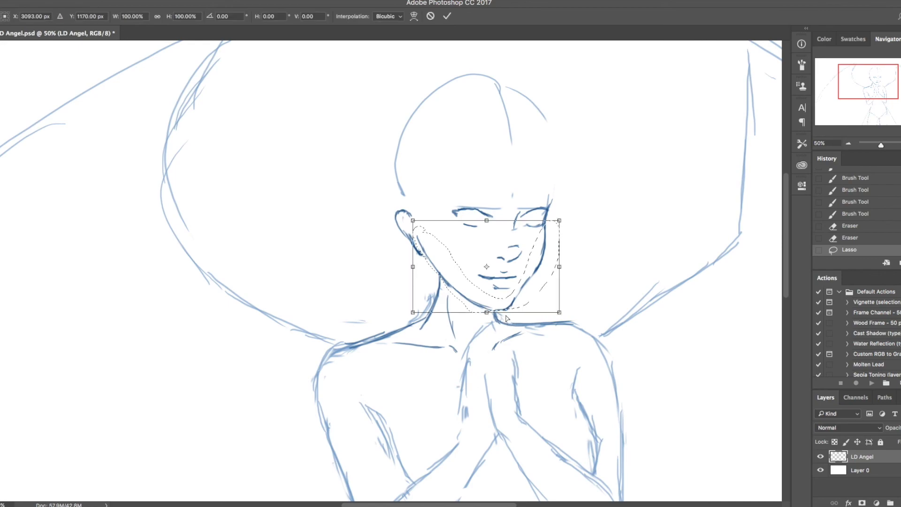
pyautogui.moveTo(491, 314); pyautogui.dragTo(492, 317)
pyautogui.press('Return')
pyautogui.hotkey('ctrl', 'd')
# Step: Erase the broken right-hand jaw segment and redraw a smooth line from the cheek to the chin
pyautogui.press('e')
pyautogui.moveTo(530, 274); pyautogui.dragTo(516, 294)
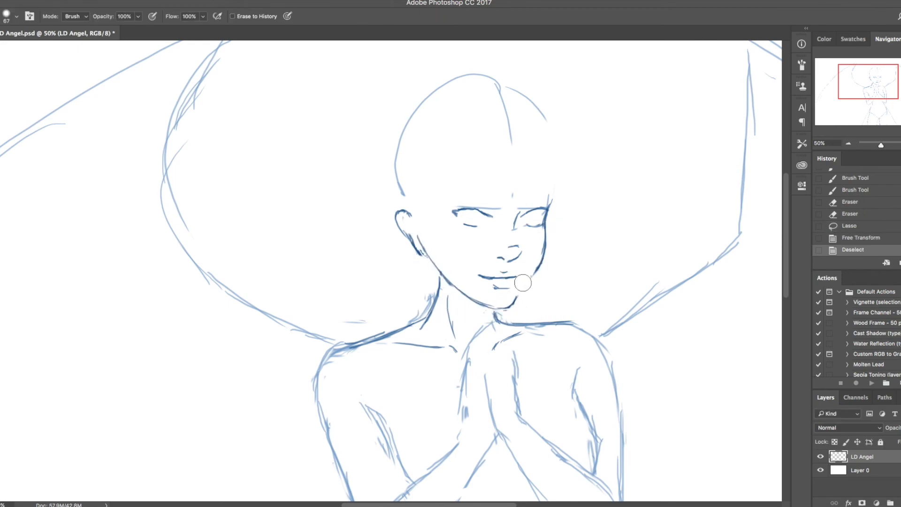
pyautogui.press('b')
pyautogui.moveTo(545, 254); pyautogui.dragTo(517, 299)
pyautogui.moveTo(520, 294); pyautogui.dragTo(510, 307)
pyautogui.press('e')
pyautogui.moveTo(536, 261)
pyautogui.mouseDown()
pyautogui.moveTo(530, 270)
pyautogui.moveTo(538, 245)
pyautogui.mouseUp()
pyautogui.moveTo(543, 242)
pyautogui.mouseDown()
pyautogui.moveTo(524, 283)
pyautogui.moveTo(545, 256)
pyautogui.moveTo(532, 277)
pyautogui.moveTo(539, 281)
pyautogui.mouseUp()
pyautogui.press('b')
pyautogui.press('e')
pyautogui.press('b')
pyautogui.press('e')
pyautogui.press('b')
# Step: Strengthen the left-hand jaw line from the ear to the neck, tidy its edges, and save the document
pyautogui.moveTo(438, 253)
pyautogui.mouseDown()
pyautogui.moveTo(445, 256)
pyautogui.moveTo(434, 262)
pyautogui.moveTo(450, 289)
pyautogui.moveTo(470, 297)
pyautogui.moveTo(453, 275)
pyautogui.moveTo(470, 290)
pyautogui.mouseUp()
pyautogui.press('e')
pyautogui.moveTo(470, 290)
pyautogui.mouseDown()
pyautogui.moveTo(462, 277)
pyautogui.moveTo(448, 283)
pyautogui.mouseUp()
pyautogui.press('b')
pyautogui.moveTo(424, 250); pyautogui.dragTo(449, 290)
pyautogui.moveTo(436, 265); pyautogui.dragTo(470, 299)
pyautogui.press('e')
pyautogui.moveTo(451, 288); pyautogui.dragTo(463, 298)
pyautogui.press('b')
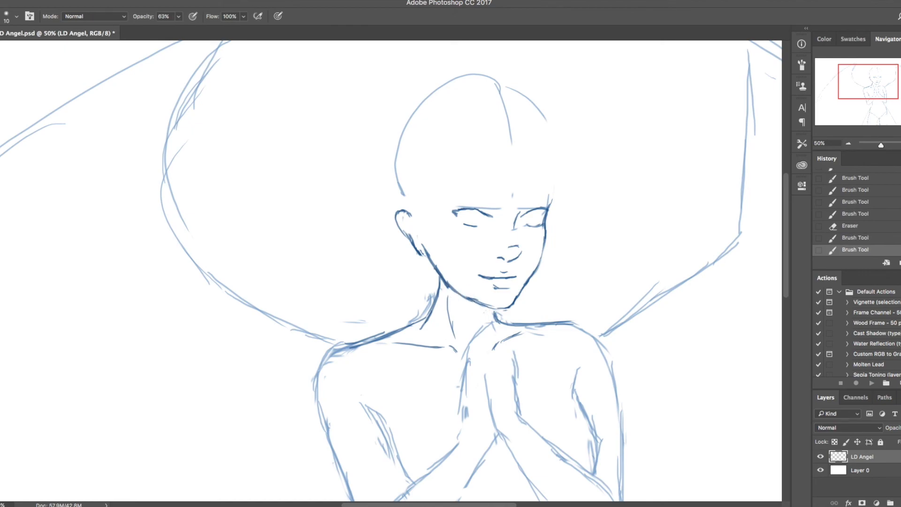
pyautogui.press('e')
pyautogui.hotkey('ctrl', 's')
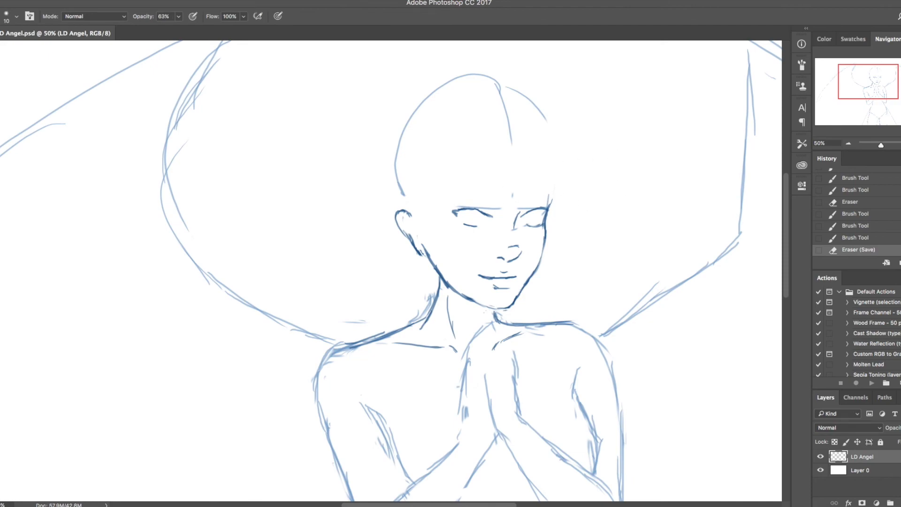
# Step: Erase the remaining guidelines around the eyes and forehead
pyautogui.moveTo(513, 195)
pyautogui.mouseDown()
pyautogui.moveTo(530, 121)
pyautogui.moveTo(560, 196)
pyautogui.mouseUp()
pyautogui.moveTo(430, 237)
pyautogui.mouseDown()
pyautogui.moveTo(493, 209)
pyautogui.moveTo(477, 195)
pyautogui.mouseUp()
pyautogui.moveTo(539, 206)
pyautogui.mouseDown()
pyautogui.moveTo(515, 201)
pyautogui.moveTo(524, 195)
pyautogui.mouseUp()
pyautogui.moveTo(520, 226)
pyautogui.mouseDown()
pyautogui.moveTo(517, 237)
pyautogui.moveTo(540, 202)
pyautogui.mouseUp()
# Step: Sketch short eyelid crease strokes above both eyes
pyautogui.press('b')
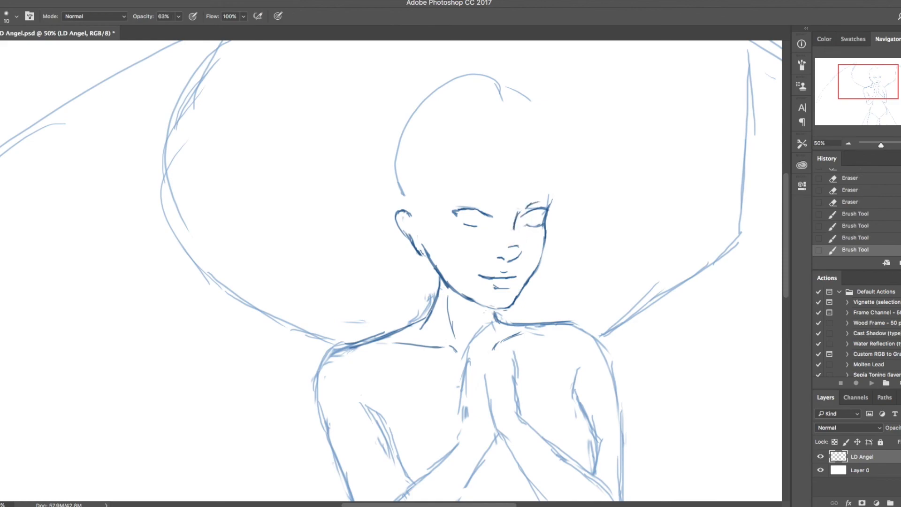
pyautogui.moveTo(471, 202); pyautogui.dragTo(478, 205)
pyautogui.moveTo(470, 203); pyautogui.dragTo(481, 207)
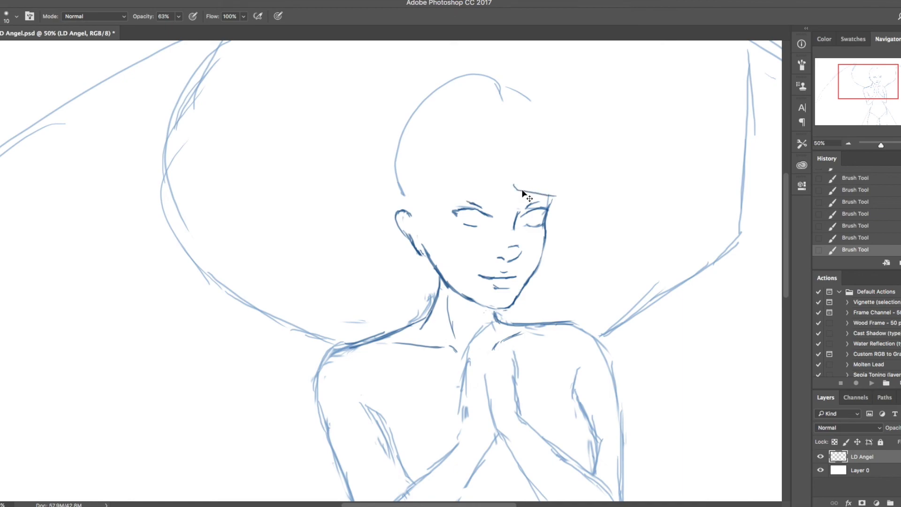
# Step: Replace the flat brow stroke with a slanted right-hand eyebrow, and sketch the matching left-hand eyebrow
pyautogui.hotkey('ctrl', 'z')
pyautogui.moveTo(515, 185); pyautogui.dragTo(531, 195)
pyautogui.press('e')
pyautogui.moveTo(526, 192)
pyautogui.mouseDown()
pyautogui.moveTo(545, 199)
pyautogui.moveTo(518, 183)
pyautogui.mouseUp()
pyautogui.press('b')
pyautogui.moveTo(517, 181)
pyautogui.mouseDown()
pyautogui.moveTo(526, 189)
pyautogui.moveTo(480, 191)
pyautogui.mouseUp()
pyautogui.press('super+z')
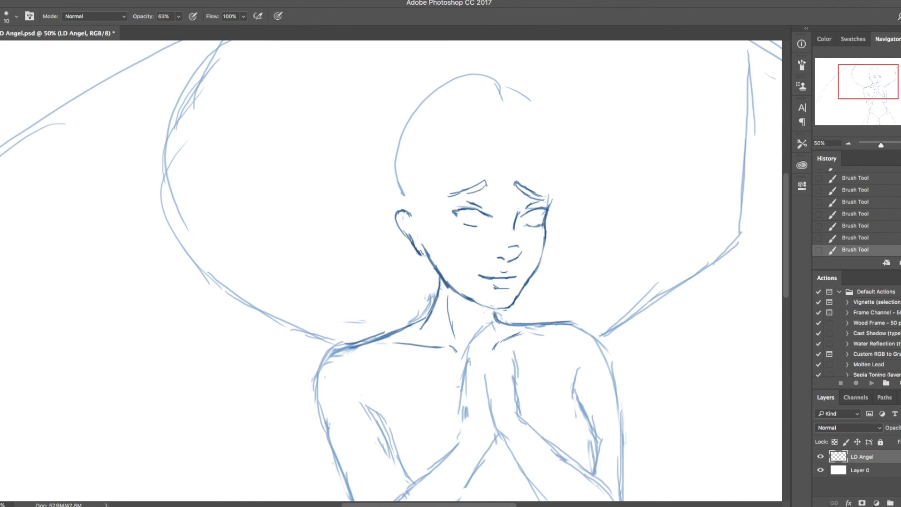
# Step: Erase the outer end of the left-hand eyebrow and redraw it as a longer, thicker taper
pyautogui.press('e')
pyautogui.moveTo(448, 194); pyautogui.dragTo(459, 193)
pyautogui.press('b')
pyautogui.moveTo(469, 188); pyautogui.dragTo(438, 203)
pyautogui.moveTo(438, 202); pyautogui.dragTo(451, 200)
# Step: Select the left-hand eyebrow freehand, move it slightly towards the nose, and deselect it
pyautogui.press('l')
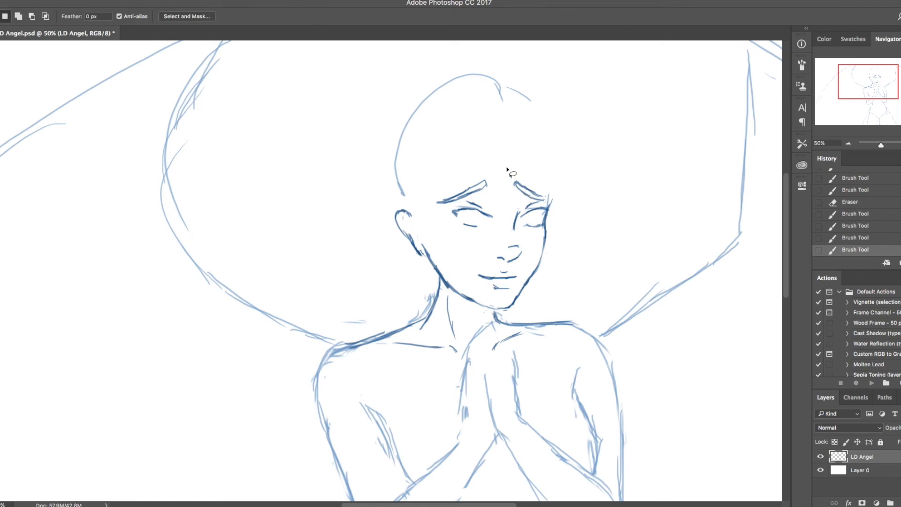
pyautogui.moveTo(492, 192)
pyautogui.mouseDown()
pyautogui.moveTo(476, 207)
pyautogui.moveTo(447, 212)
pyautogui.moveTo(496, 187)
pyautogui.moveTo(513, 162)
pyautogui.moveTo(487, 182)
pyautogui.mouseUp()
pyautogui.press('v')
pyautogui.hotkey('ctrl', 'd')
# Step: Erase the inner end of the left-hand eyebrow and redraw it as a rounded tip
pyautogui.press('e')
pyautogui.press('b')
pyautogui.hotkey('ctrl', 'z')
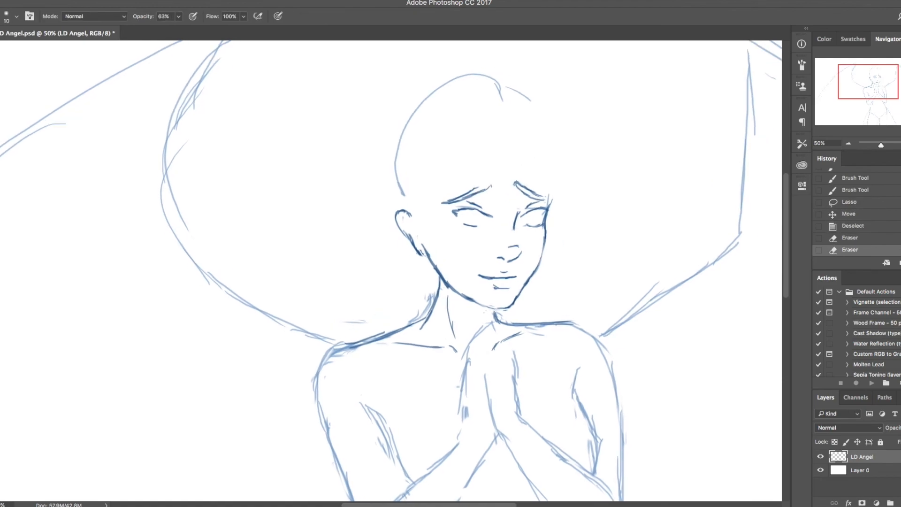
pyautogui.moveTo(470, 192); pyautogui.dragTo(486, 187)
pyautogui.moveTo(475, 192); pyautogui.dragTo(489, 188)
pyautogui.moveTo(477, 192); pyautogui.dragTo(491, 186)
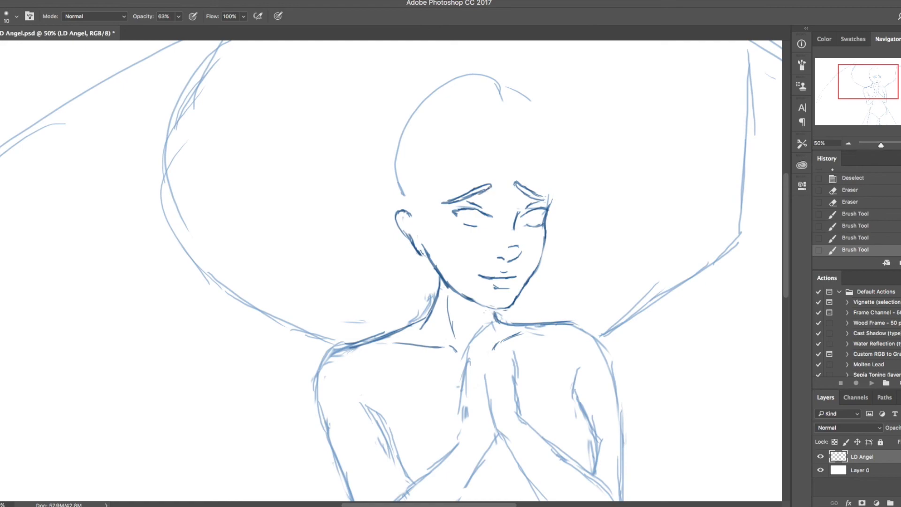
# Step: Draw round irises inside both eyes
pyautogui.moveTo(457, 211); pyautogui.dragTo(465, 221)
pyautogui.moveTo(460, 210); pyautogui.dragTo(467, 218)
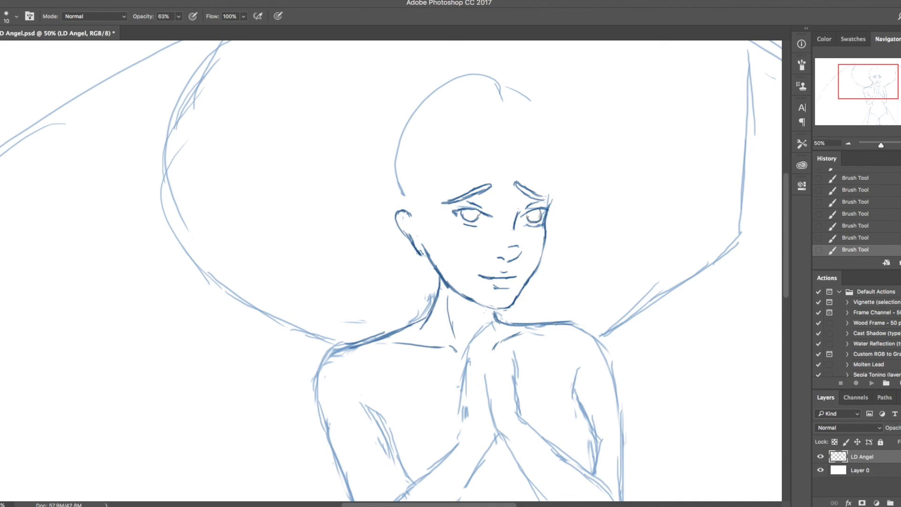
# Step: Erase the right-hand cheek and jaw contour, redraw it as a smoother curve, and save the drawing
pyautogui.press('e')
pyautogui.moveTo(495, 206)
pyautogui.mouseDown()
pyautogui.moveTo(494, 267)
pyautogui.moveTo(560, 244)
pyautogui.moveTo(555, 226)
pyautogui.moveTo(539, 274)
pyautogui.mouseUp()
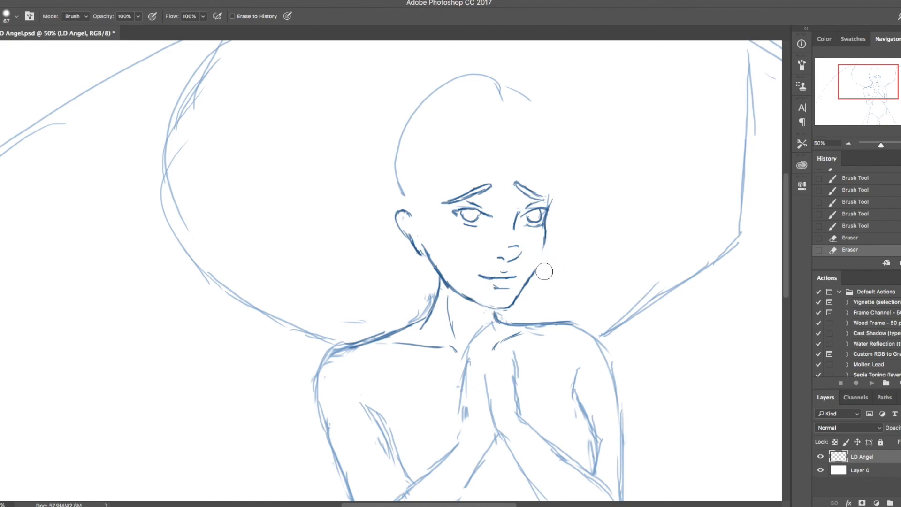
pyautogui.press('b')
pyautogui.moveTo(547, 221)
pyautogui.mouseDown()
pyautogui.moveTo(538, 284)
pyautogui.moveTo(490, 302)
pyautogui.moveTo(519, 309)
pyautogui.moveTo(516, 296)
pyautogui.mouseUp()
pyautogui.press('e')
pyautogui.press('b')
pyautogui.press('e')
pyautogui.press('b')
pyautogui.hotkey('ctrl', 's')
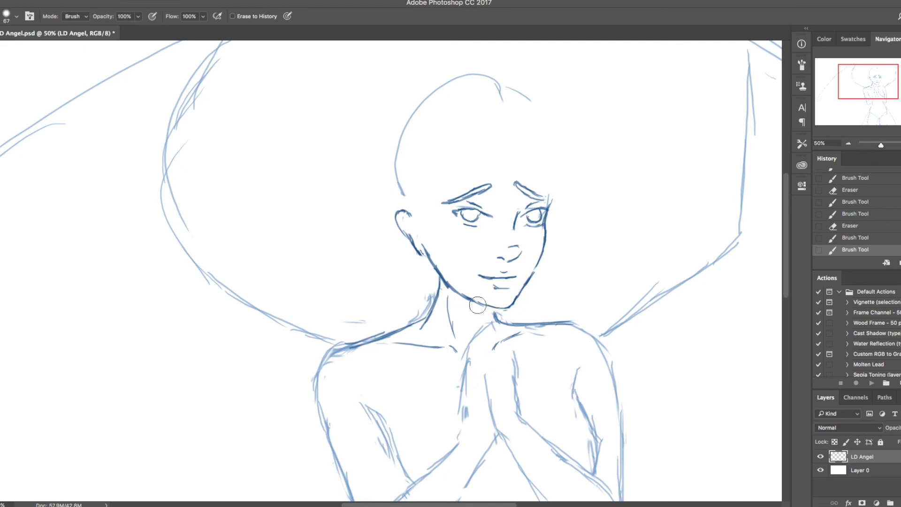
# Step: Erase the rough outline of the left-hand shoulder and outer arm and redraw it as a cleaner, darker line down to the elbow
pyautogui.moveTo(477, 288); pyautogui.dragTo(485, 213)
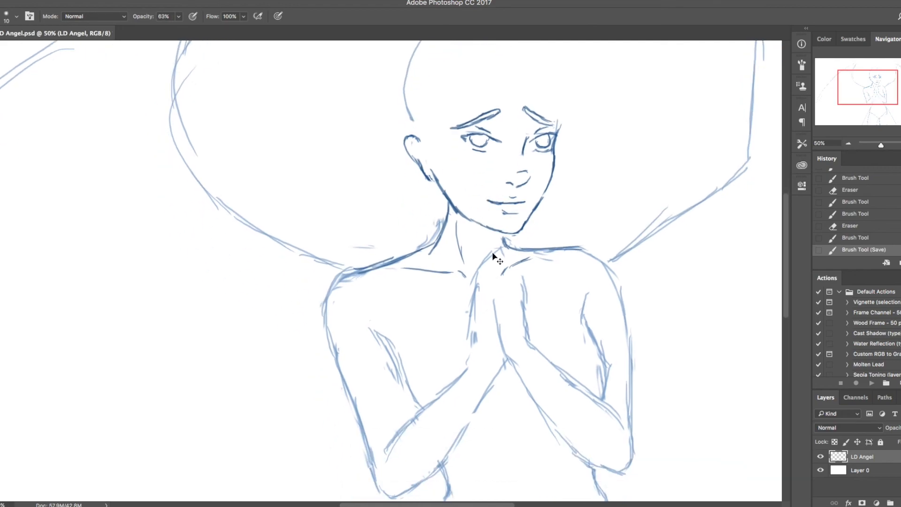
pyautogui.press('super+minus')
pyautogui.moveTo(387, 283)
pyautogui.mouseDown()
pyautogui.moveTo(398, 247)
pyautogui.moveTo(375, 229)
pyautogui.moveTo(359, 235)
pyautogui.mouseUp()
pyautogui.moveTo(368, 231)
pyautogui.mouseDown()
pyautogui.moveTo(349, 260)
pyautogui.moveTo(352, 239)
pyautogui.mouseUp()
pyautogui.press('e')
pyautogui.moveTo(352, 242); pyautogui.dragTo(346, 258)
pyautogui.moveTo(356, 245)
pyautogui.mouseDown()
pyautogui.moveTo(350, 267)
pyautogui.moveTo(349, 253)
pyautogui.moveTo(374, 313)
pyautogui.mouseUp()
pyautogui.press('b')
pyautogui.press('super+z')
pyautogui.moveTo(349, 264); pyautogui.dragTo(382, 360)
pyautogui.moveTo(370, 319); pyautogui.dragTo(387, 371)
# Step: Clean stray strokes off the left-hand arm and redraw the inner line of its upper arm
pyautogui.press('e')
pyautogui.moveTo(355, 289)
pyautogui.mouseDown()
pyautogui.moveTo(380, 375)
pyautogui.moveTo(375, 359)
pyautogui.mouseUp()
pyautogui.moveTo(387, 299)
pyautogui.mouseDown()
pyautogui.moveTo(380, 267)
pyautogui.moveTo(394, 283)
pyautogui.mouseUp()
pyautogui.press('b')
pyautogui.moveTo(387, 274); pyautogui.dragTo(406, 314)
# Step: Erase the right-hand shoulder and outer upper arm and redraw them as one slimmer contour down to the elbow
pyautogui.press('e')
pyautogui.moveTo(542, 238); pyautogui.dragTo(551, 291)
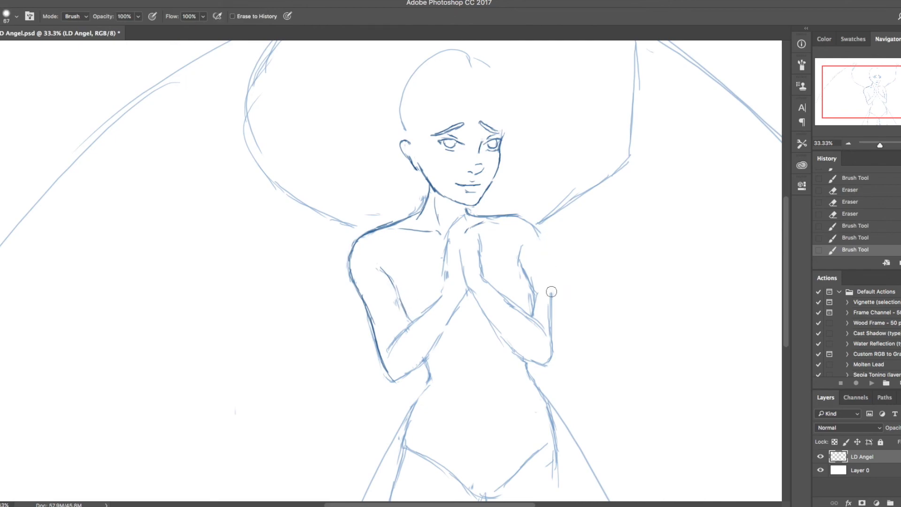
pyautogui.moveTo(516, 218); pyautogui.dragTo(540, 249)
pyautogui.press('b')
pyautogui.moveTo(514, 215)
pyautogui.mouseDown()
pyautogui.moveTo(539, 226)
pyautogui.moveTo(549, 324)
pyautogui.mouseUp()
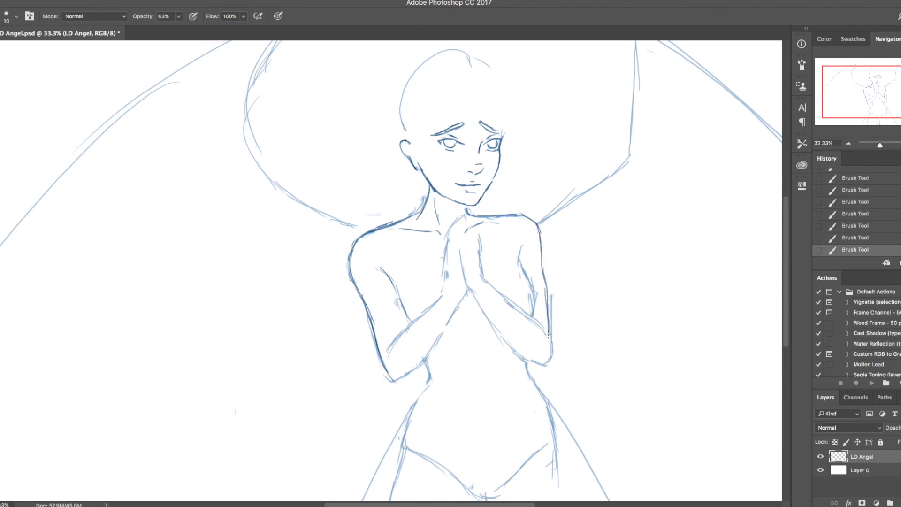
# Step: Erase the old outer line around the right-hand elbow and strengthen the new outer arm contour
pyautogui.press('e')
pyautogui.moveTo(550, 286); pyautogui.dragTo(546, 375)
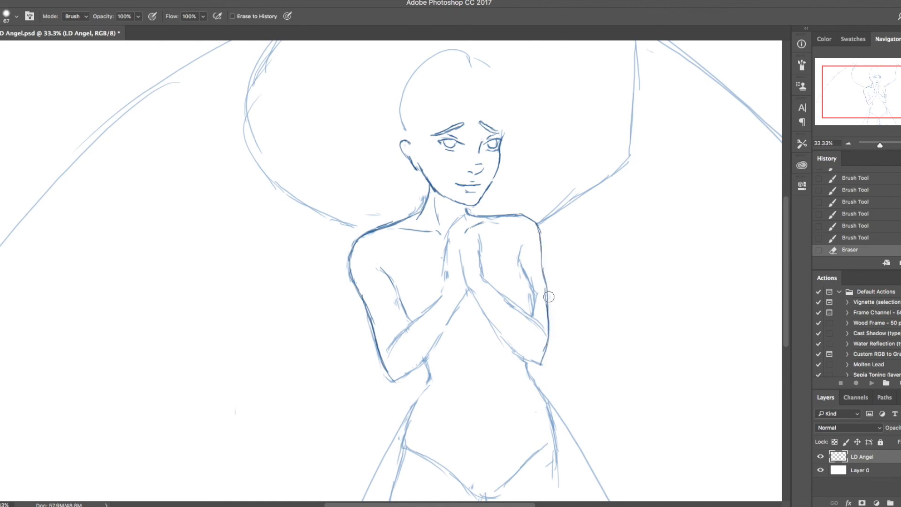
pyautogui.moveTo(551, 275); pyautogui.dragTo(554, 309)
pyautogui.press('b')
pyautogui.moveTo(545, 276); pyautogui.dragTo(549, 308)
# Step: Erase the outer end of the right-hand forearm's upper edge and redraw that edge as a darker curve to the elbow
pyautogui.moveTo(535, 291)
pyautogui.mouseDown()
pyautogui.moveTo(532, 316)
pyautogui.moveTo(543, 333)
pyautogui.mouseUp()
pyautogui.press('e')
pyautogui.press('b')
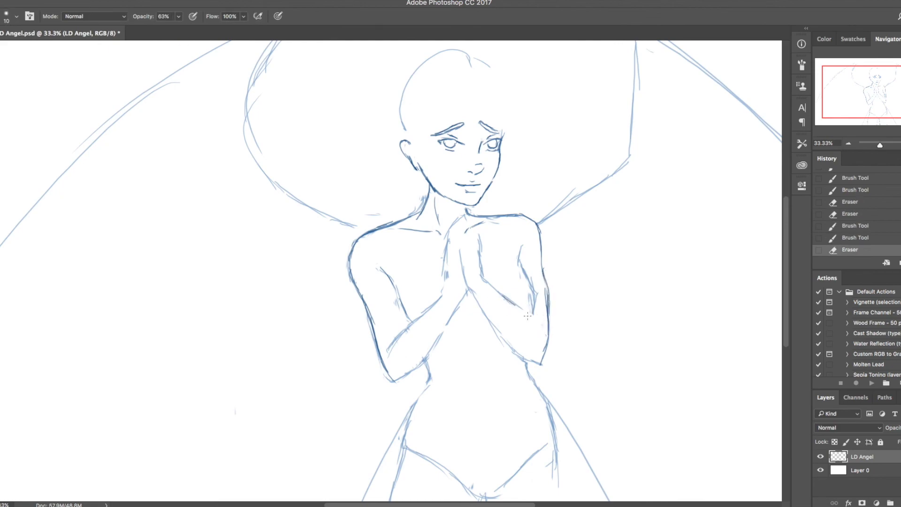
pyautogui.moveTo(508, 299); pyautogui.dragTo(534, 318)
pyautogui.press('super+z')
pyautogui.press('super+z')
pyautogui.moveTo(528, 314); pyautogui.dragTo(541, 327)
pyautogui.moveTo(534, 318); pyautogui.dragTo(541, 332)
pyautogui.moveTo(495, 288)
pyautogui.mouseDown()
pyautogui.moveTo(517, 317)
pyautogui.moveTo(487, 283)
pyautogui.moveTo(525, 315)
pyautogui.moveTo(489, 282)
pyautogui.moveTo(528, 295)
pyautogui.mouseUp()
# Step: Remove the sketchy inner line of the right-hand upper arm, including the trial strokes over it
pyautogui.press('e')
pyautogui.press('b')
pyautogui.press('super+z')
pyautogui.press('e')
pyautogui.press('b')
pyautogui.moveTo(518, 260)
pyautogui.mouseDown()
pyautogui.moveTo(520, 249)
pyautogui.moveTo(509, 259)
pyautogui.mouseUp()
pyautogui.moveTo(512, 248); pyautogui.dragTo(517, 273)
pyautogui.moveTo(515, 269); pyautogui.dragTo(522, 277)
pyautogui.press('e')
pyautogui.moveTo(512, 246)
pyautogui.mouseDown()
pyautogui.moveTo(526, 275)
pyautogui.moveTo(516, 277)
pyautogui.mouseUp()
# Step: Select the right-hand shoulder and outer arm freehand, warp them inward towards the body, and save the drawing
pyautogui.press('l')
pyautogui.moveTo(503, 201)
pyautogui.mouseDown()
pyautogui.moveTo(488, 210)
pyautogui.moveTo(556, 353)
pyautogui.moveTo(554, 248)
pyautogui.moveTo(521, 203)
pyautogui.moveTo(503, 201)
pyautogui.mouseUp()
pyautogui.hotkey('ctrl', 't')
pyautogui.rightClick(534, 230)
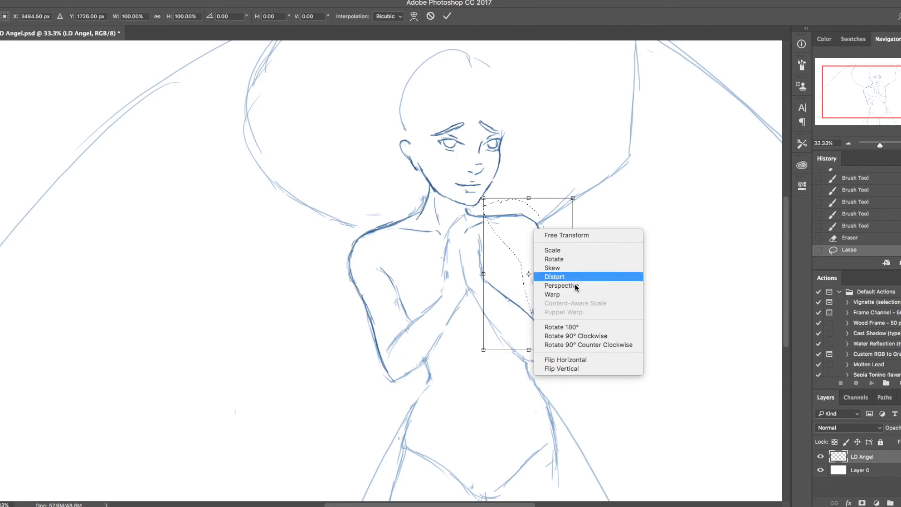
pyautogui.click(553, 234)
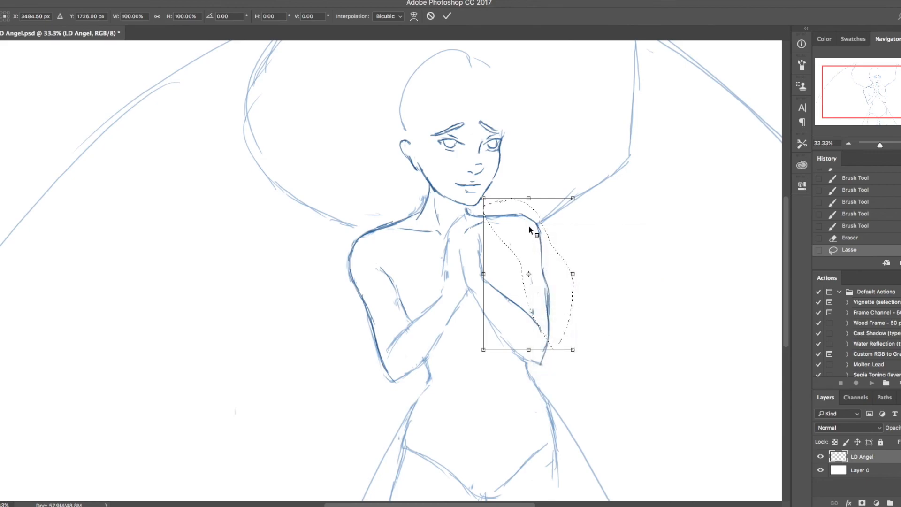
pyautogui.rightClick(529, 229)
pyautogui.click(563, 297)
pyautogui.moveTo(529, 241); pyautogui.dragTo(494, 224)
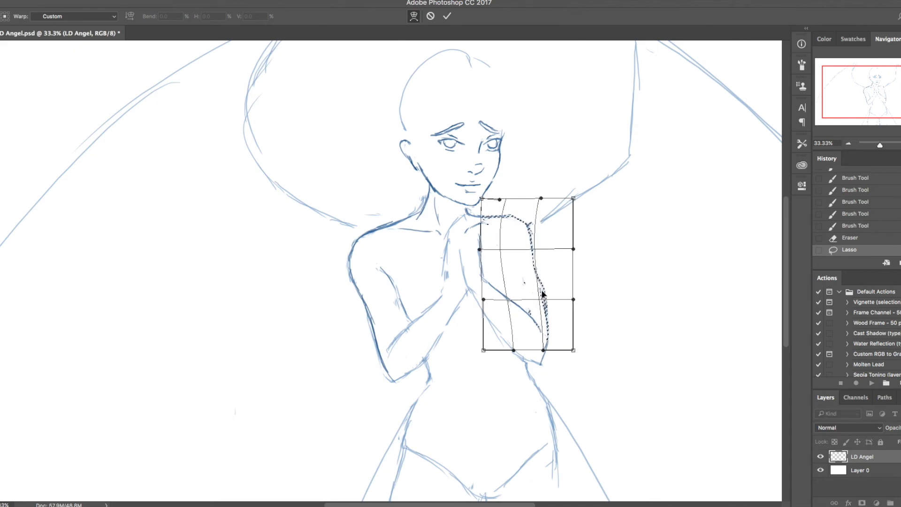
pyautogui.press('Return')
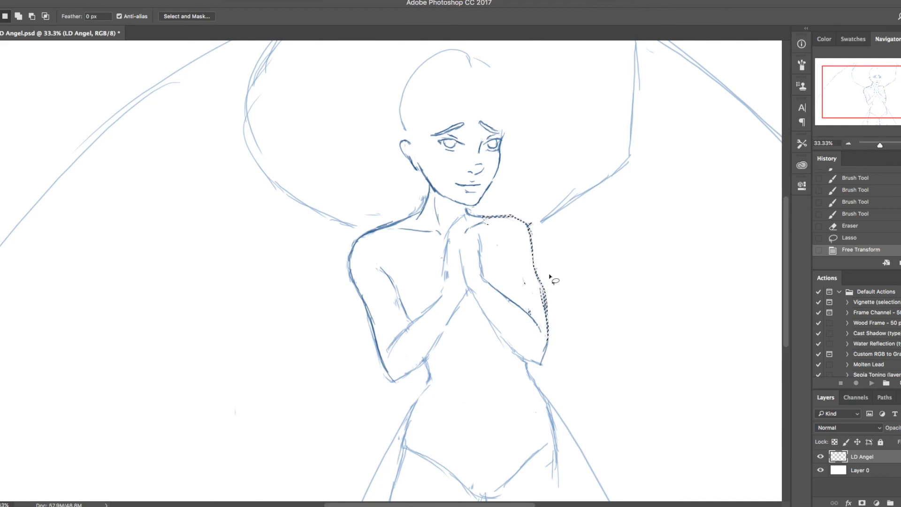
pyautogui.rightClick(560, 261)
pyautogui.click(520, 231)
pyautogui.press('super+s')
# Step: Erase the lower part of the right-hand arm's outer line and clear the selection
pyautogui.press('e')
pyautogui.moveTo(535, 283); pyautogui.dragTo(549, 350)
pyautogui.press('super+d')
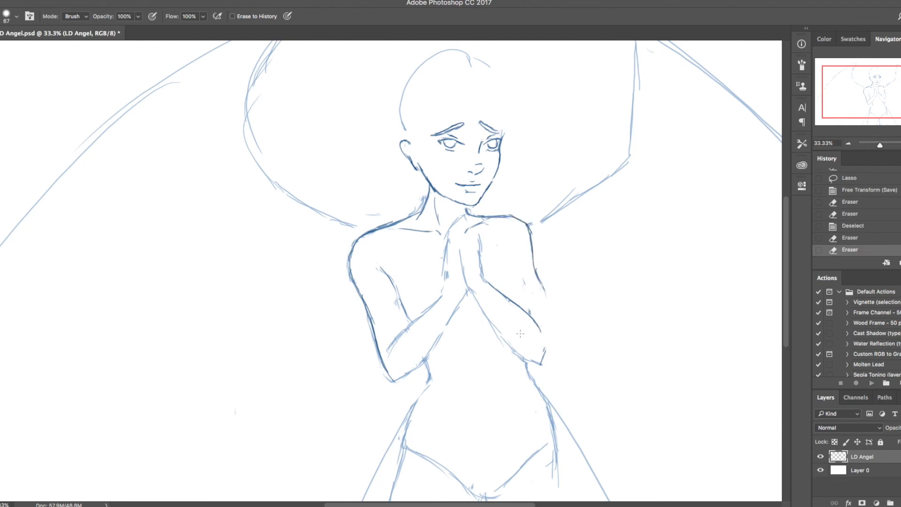
pyautogui.press('b')
pyautogui.rightClick(540, 300)
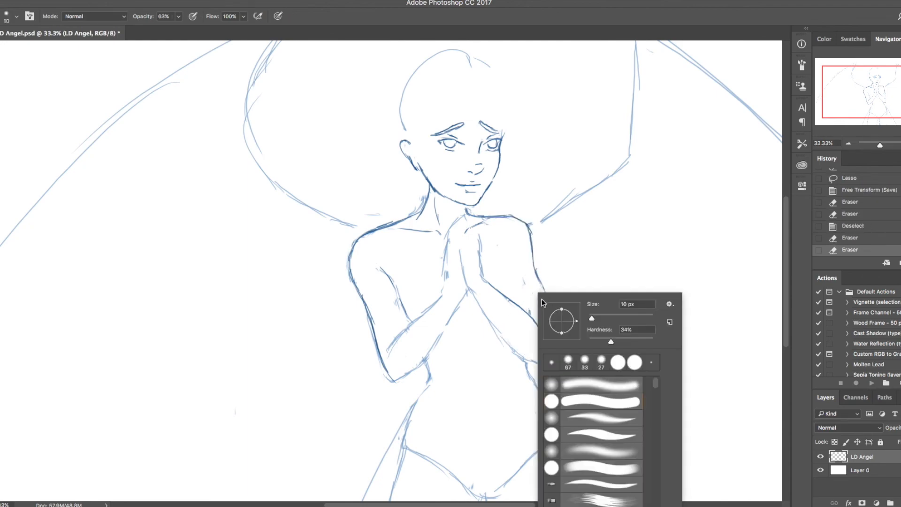
pyautogui.click(651, 242)
pyautogui.moveTo(654, 238); pyautogui.dragTo(646, 247)
pyautogui.press('super+z')
# Step: Erase the underside of the right-hand forearm and redraw it as a darker curve ending at the elbow
pyautogui.press('e')
pyautogui.moveTo(489, 323); pyautogui.dragTo(545, 366)
pyautogui.press('b')
pyautogui.moveTo(478, 304); pyautogui.dragTo(511, 339)
pyautogui.press('super+z')
pyautogui.press('super+z')
pyautogui.moveTo(480, 307); pyautogui.dragTo(525, 349)
pyautogui.moveTo(510, 341); pyautogui.dragTo(547, 353)
# Step: Redraw the right-hand arm's outer line down to the elbow and its inner upper-arm line, saving the drawing
pyautogui.moveTo(538, 273); pyautogui.dragTo(545, 335)
pyautogui.press('super+z')
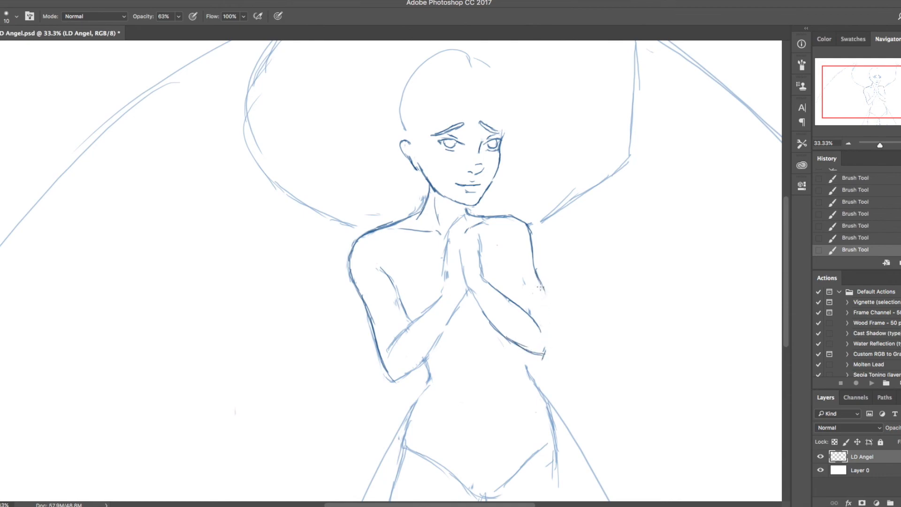
pyautogui.press('super+s')
pyautogui.moveTo(507, 241); pyautogui.dragTo(515, 273)
pyautogui.moveTo(508, 250); pyautogui.dragTo(525, 286)
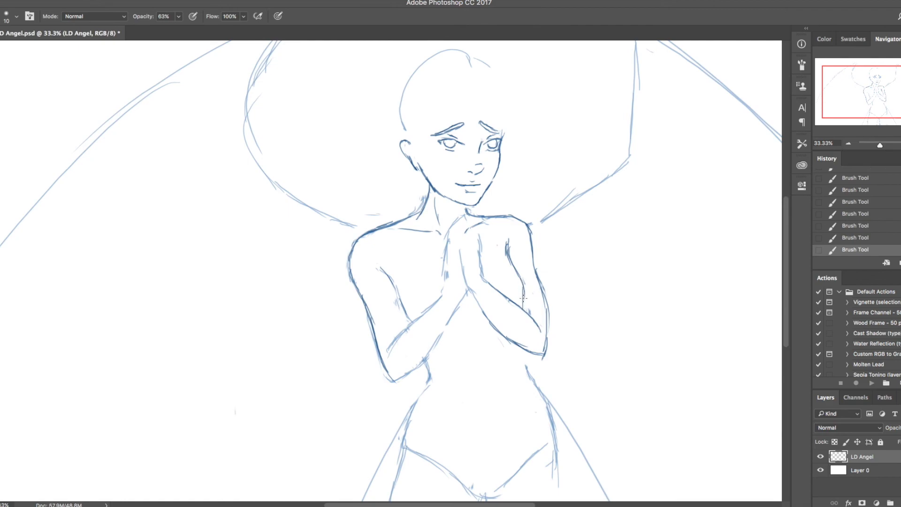
# Step: Erase the old right-hand waist line, redraw it from the forearm down to the hip, and save the drawing
pyautogui.press('e')
pyautogui.moveTo(526, 299)
pyautogui.mouseDown()
pyautogui.moveTo(530, 309)
pyautogui.moveTo(520, 303)
pyautogui.moveTo(537, 326)
pyautogui.moveTo(516, 358)
pyautogui.moveTo(536, 385)
pyautogui.mouseUp()
pyautogui.press('b')
pyautogui.press('super+z')
pyautogui.press('super+z')
pyautogui.press('super+s')
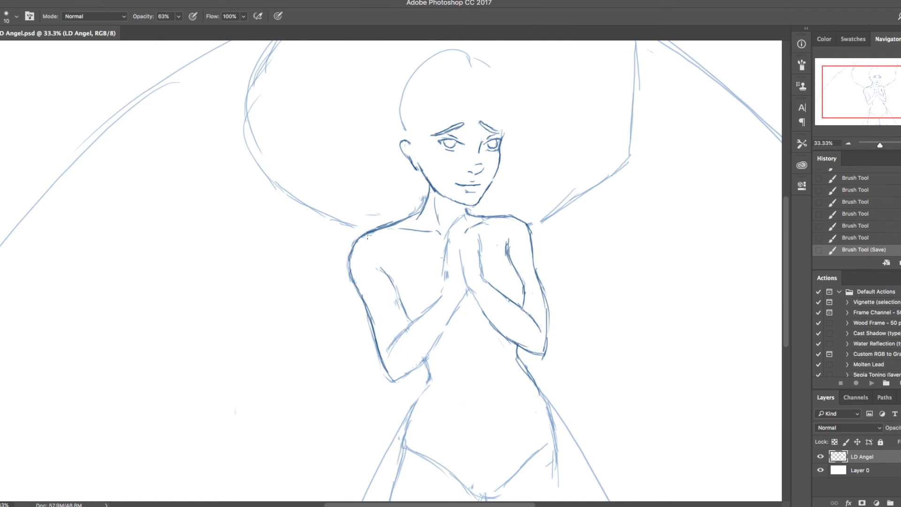
# Step: Draw an off-shoulder band with ruffled ends across the chest and both upper arms, erasing the arm lines inside it
pyautogui.moveTo(349, 275)
pyautogui.mouseDown()
pyautogui.moveTo(338, 282)
pyautogui.moveTo(341, 296)
pyautogui.moveTo(409, 269)
pyautogui.mouseUp()
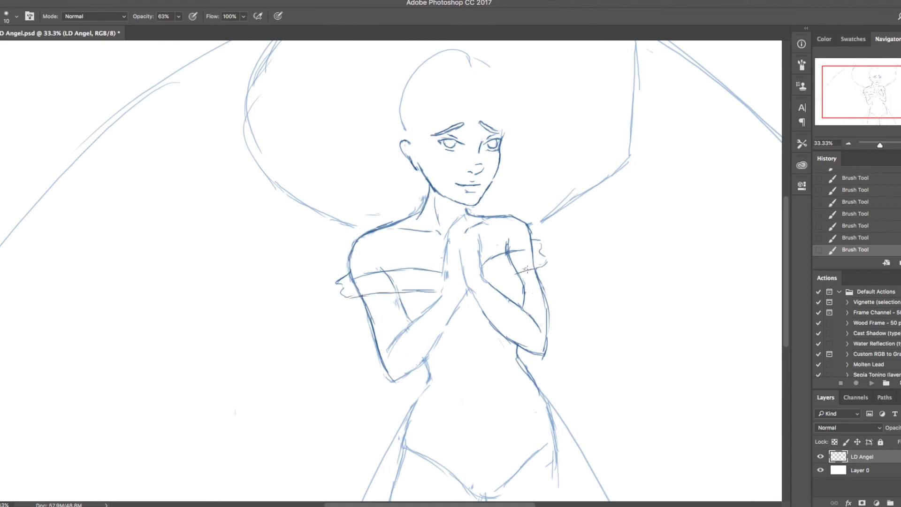
pyautogui.press('e')
pyautogui.moveTo(506, 269); pyautogui.dragTo(508, 267)
pyautogui.moveTo(388, 281)
pyautogui.mouseDown()
pyautogui.moveTo(362, 291)
pyautogui.moveTo(407, 278)
pyautogui.mouseUp()
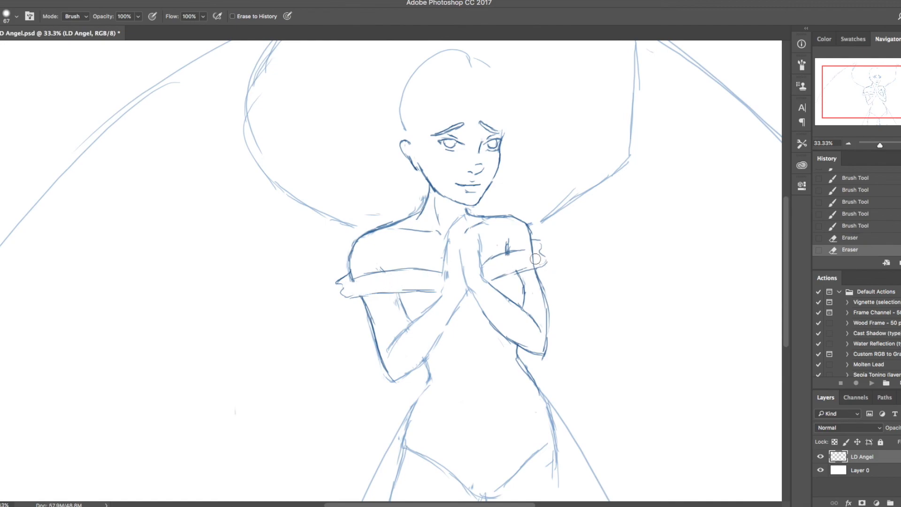
pyautogui.moveTo(523, 265); pyautogui.dragTo(536, 246)
# Step: Darken the left-hand inner arm line below the band, refine the right-hand sleeve's edges, and save the drawing
pyautogui.press('b')
pyautogui.press('e')
pyautogui.press('b')
pyautogui.moveTo(395, 293); pyautogui.dragTo(409, 316)
pyautogui.press('e')
pyautogui.moveTo(507, 263)
pyautogui.mouseDown()
pyautogui.moveTo(508, 238)
pyautogui.moveTo(521, 267)
pyautogui.mouseUp()
pyautogui.press('b')
pyautogui.press('super+s')
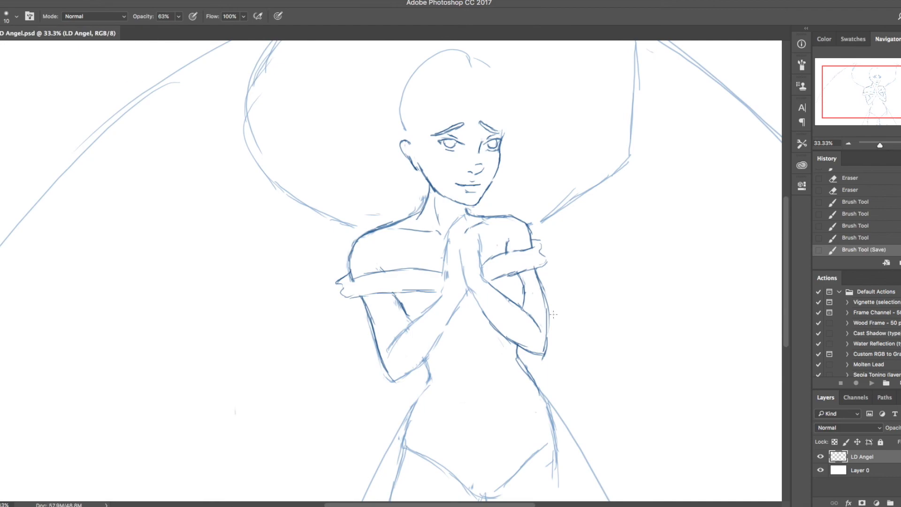
# Step: Select the right-hand sleeve band freehand, warp it into a curved shape, deselect it, and clean up its inner end
pyautogui.press('l')
pyautogui.moveTo(507, 280)
pyautogui.mouseDown()
pyautogui.moveTo(532, 298)
pyautogui.moveTo(539, 232)
pyautogui.moveTo(488, 253)
pyautogui.moveTo(506, 283)
pyautogui.moveTo(501, 267)
pyautogui.moveTo(486, 296)
pyautogui.mouseUp()
pyautogui.press('super+t')
pyautogui.rightClick(514, 249)
pyautogui.click(528, 319)
pyautogui.press('Return')
pyautogui.press('super+d')
pyautogui.press('e')
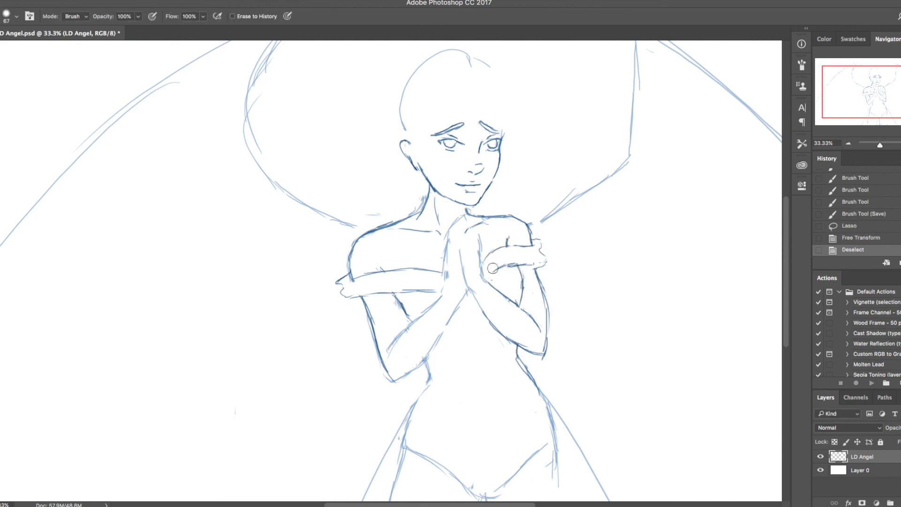
pyautogui.moveTo(488, 262); pyautogui.dragTo(494, 255)
pyautogui.press('b')
# Step: Erase the upper and lower edges of the left-hand chest band and redraw them as darker, gently arched lines
pyautogui.press('e')
pyautogui.moveTo(483, 259)
pyautogui.mouseDown()
pyautogui.moveTo(405, 263)
pyautogui.moveTo(442, 271)
pyautogui.moveTo(392, 265)
pyautogui.mouseUp()
pyautogui.press('b')
pyautogui.moveTo(403, 265)
pyautogui.mouseDown()
pyautogui.moveTo(361, 267)
pyautogui.moveTo(351, 281)
pyautogui.moveTo(412, 276)
pyautogui.moveTo(370, 278)
pyautogui.moveTo(376, 270)
pyautogui.moveTo(382, 291)
pyautogui.moveTo(422, 289)
pyautogui.moveTo(365, 293)
pyautogui.moveTo(403, 288)
pyautogui.mouseUp()
pyautogui.press('e')
pyautogui.press('b')
pyautogui.press('e')
pyautogui.press('b')
pyautogui.moveTo(389, 289); pyautogui.dragTo(448, 292)
pyautogui.moveTo(401, 308); pyautogui.dragTo(392, 291)
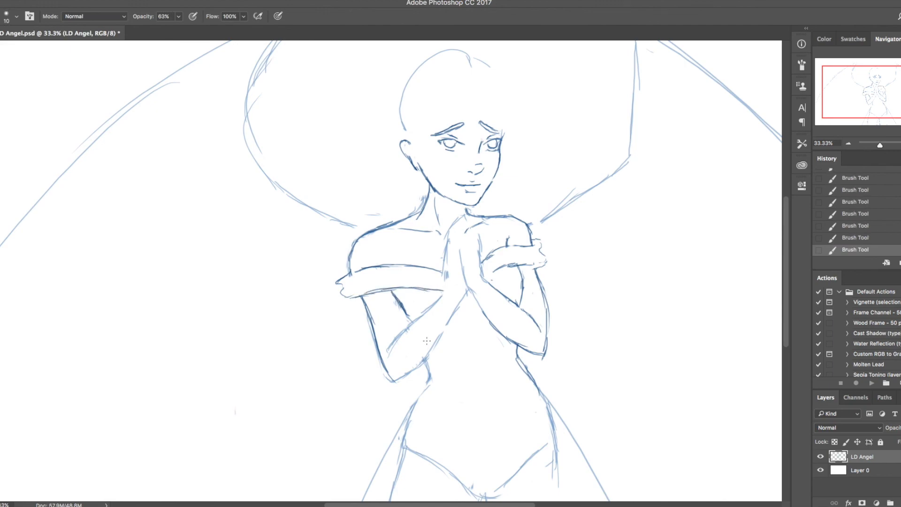
# Step: Redraw the left-hand waist line further inward, darken the crease under the left-hand sleeve, and save the drawing
pyautogui.press('e')
pyautogui.moveTo(428, 371)
pyautogui.mouseDown()
pyautogui.moveTo(414, 396)
pyautogui.moveTo(422, 373)
pyautogui.mouseUp()
pyautogui.press('b')
pyautogui.press('e')
pyautogui.moveTo(400, 305)
pyautogui.mouseDown()
pyautogui.moveTo(415, 323)
pyautogui.moveTo(405, 310)
pyautogui.mouseUp()
pyautogui.press('b')
pyautogui.moveTo(398, 304); pyautogui.dragTo(435, 376)
pyautogui.moveTo(435, 348); pyautogui.dragTo(426, 396)
pyautogui.press('cmd+s')
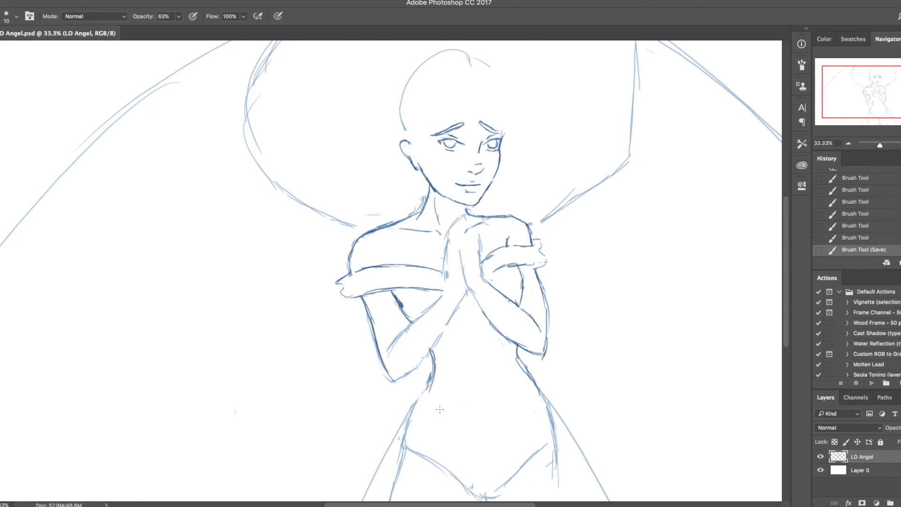
# Step: Replace the waist lines with wavy gathered edges and draw a curved waistline and a skirt fold between them
pyautogui.press('e')
pyautogui.moveTo(427, 366)
pyautogui.mouseDown()
pyautogui.moveTo(430, 392)
pyautogui.moveTo(437, 378)
pyautogui.moveTo(432, 395)
pyautogui.moveTo(481, 398)
pyautogui.moveTo(503, 361)
pyautogui.moveTo(528, 375)
pyautogui.moveTo(523, 356)
pyautogui.moveTo(544, 403)
pyautogui.moveTo(535, 400)
pyautogui.mouseUp()
pyautogui.press('b')
pyautogui.press('e')
pyautogui.press('b')
# Step: Erase the left-hand hip line and draw the skirt's left-hand side flaring outward from the waist
pyautogui.press('e')
pyautogui.moveTo(423, 399); pyautogui.dragTo(404, 436)
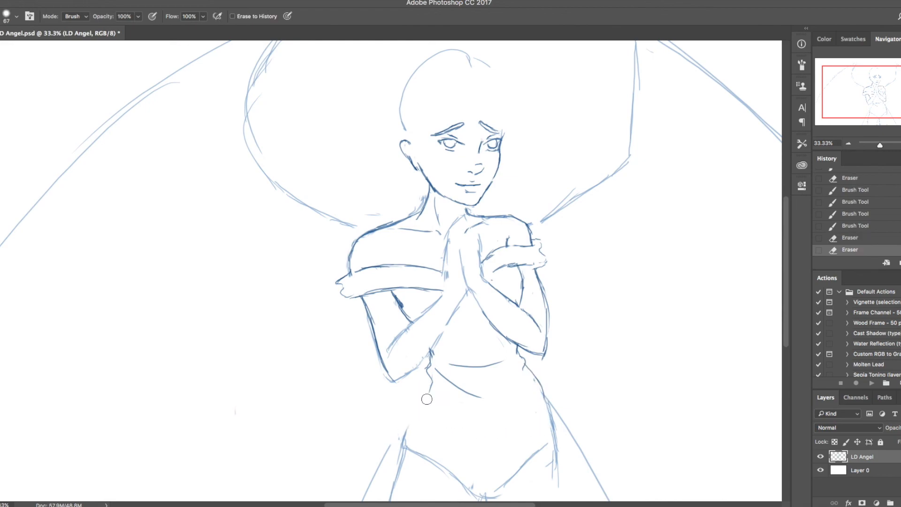
pyautogui.press('b')
pyautogui.moveTo(421, 403); pyautogui.dragTo(420, 406)
pyautogui.moveTo(432, 381); pyautogui.dragTo(349, 501)
# Step: Erase the hip and pelvis construction lines and draw the skirt's right-hand side flaring down from the waist
pyautogui.press('e')
pyautogui.moveTo(406, 437)
pyautogui.mouseDown()
pyautogui.moveTo(384, 484)
pyautogui.moveTo(388, 504)
pyautogui.moveTo(443, 450)
pyautogui.moveTo(450, 479)
pyautogui.moveTo(535, 480)
pyautogui.moveTo(518, 472)
pyautogui.moveTo(512, 435)
pyautogui.moveTo(548, 487)
pyautogui.moveTo(556, 476)
pyautogui.moveTo(541, 404)
pyautogui.moveTo(531, 488)
pyautogui.moveTo(528, 479)
pyautogui.moveTo(406, 460)
pyautogui.moveTo(542, 476)
pyautogui.moveTo(556, 454)
pyautogui.moveTo(534, 387)
pyautogui.moveTo(563, 420)
pyautogui.moveTo(568, 447)
pyautogui.mouseUp()
pyautogui.press('b')
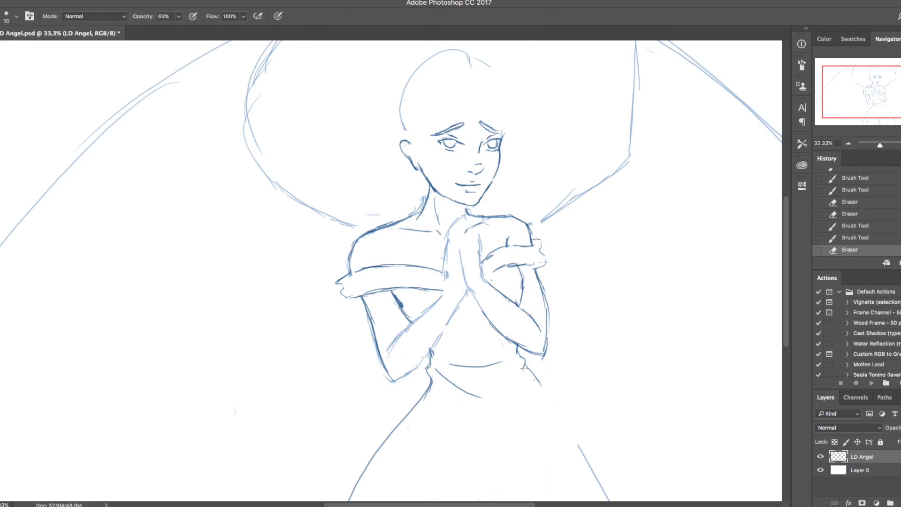
pyautogui.moveTo(532, 387)
pyautogui.mouseDown()
pyautogui.moveTo(579, 452)
pyautogui.moveTo(590, 487)
pyautogui.mouseUp()
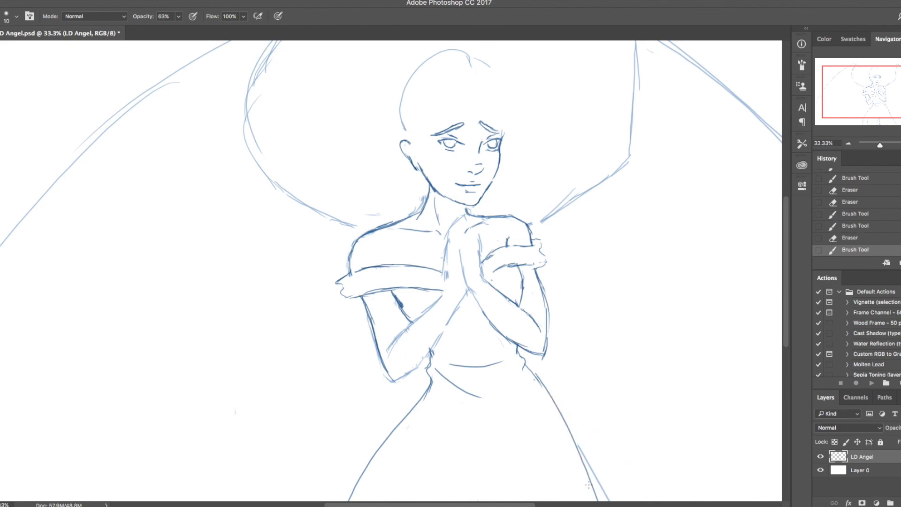
# Step: Erase the skirt's right-hand side with its old guide line and redraw it as a straighter flare from the waist
pyautogui.press('e')
pyautogui.moveTo(563, 448)
pyautogui.mouseDown()
pyautogui.moveTo(602, 480)
pyautogui.moveTo(596, 498)
pyautogui.mouseUp()
pyautogui.moveTo(535, 373); pyautogui.dragTo(581, 469)
pyautogui.press('b')
pyautogui.moveTo(533, 375); pyautogui.dragTo(588, 500)
pyautogui.hotkey('ctrl', 'z')
pyautogui.moveTo(525, 367); pyautogui.dragTo(603, 500)
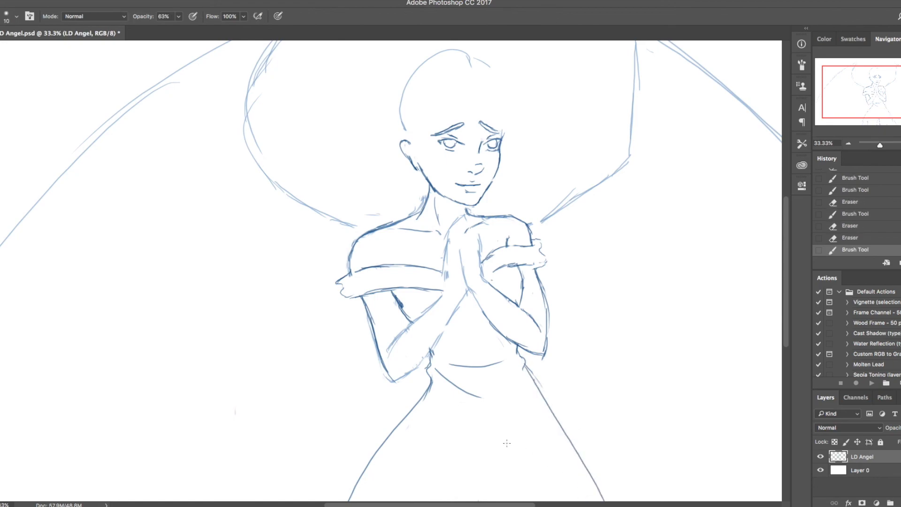
pyautogui.scroll(-5, 497, 441)
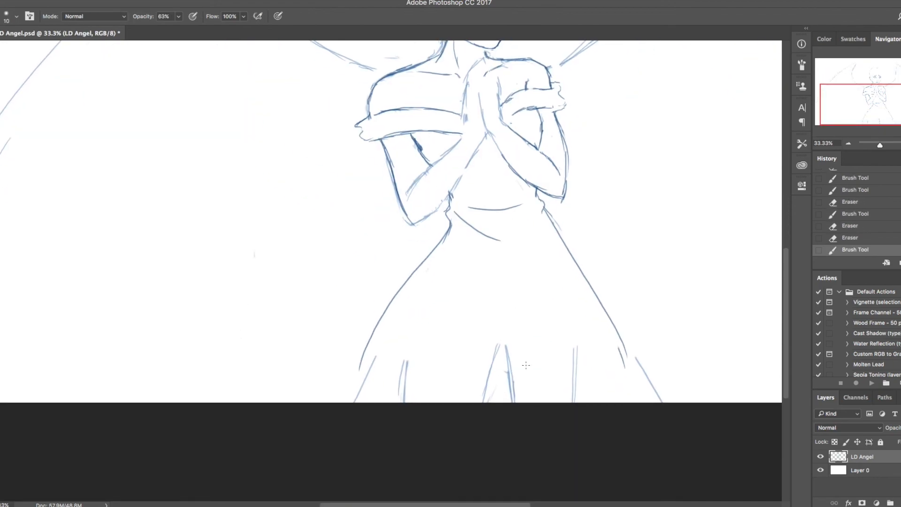
# Step: Erase the old leg lines and the skirt's right-hand side, and redraw that side as a curve falling steeply to the canvas edge
pyautogui.press('e')
pyautogui.moveTo(575, 350); pyautogui.dragTo(573, 397)
pyautogui.moveTo(511, 381); pyautogui.dragTo(511, 402)
pyautogui.moveTo(508, 356); pyautogui.dragTo(508, 369)
pyautogui.moveTo(404, 360); pyautogui.dragTo(402, 378)
pyautogui.moveTo(376, 356); pyautogui.dragTo(359, 399)
pyautogui.moveTo(652, 377)
pyautogui.mouseDown()
pyautogui.moveTo(631, 351)
pyautogui.moveTo(612, 348)
pyautogui.moveTo(627, 375)
pyautogui.mouseUp()
pyautogui.moveTo(611, 324)
pyautogui.mouseDown()
pyautogui.moveTo(651, 394)
pyautogui.moveTo(642, 367)
pyautogui.mouseUp()
pyautogui.press('b')
pyautogui.moveTo(556, 224); pyautogui.dragTo(614, 370)
pyautogui.press('super+z')
pyautogui.moveTo(555, 224); pyautogui.dragTo(599, 416)
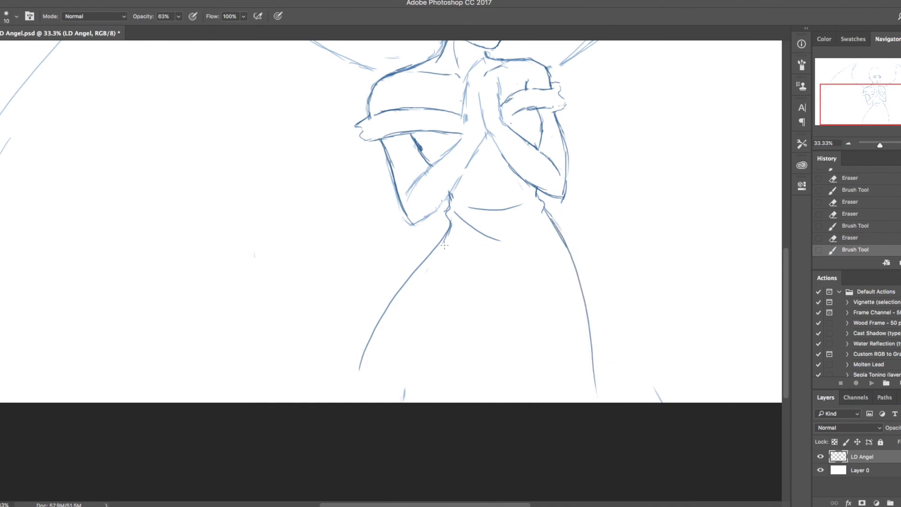
pyautogui.moveTo(430, 252); pyautogui.dragTo(267, 368)
pyautogui.press('super+z')
pyautogui.moveTo(410, 279); pyautogui.dragTo(285, 401)
pyautogui.press('super+z')
pyautogui.moveTo(402, 289); pyautogui.dragTo(281, 463)
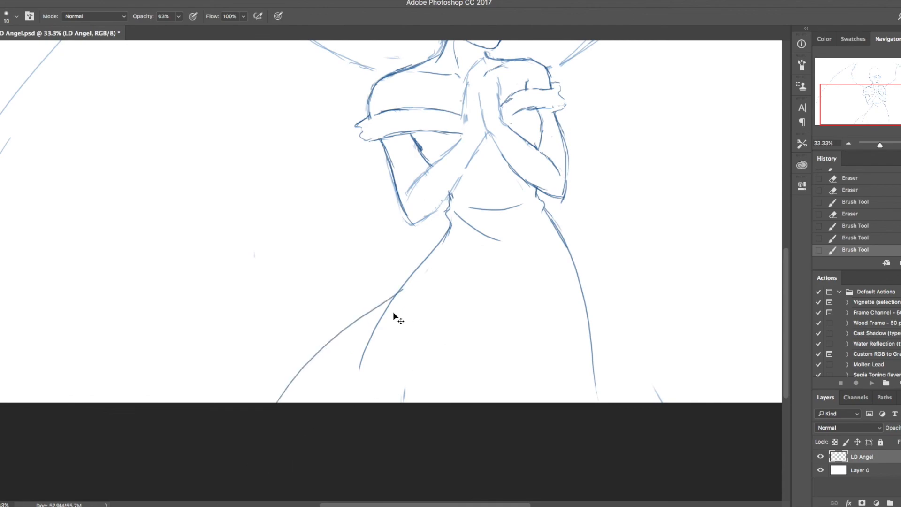
pyautogui.press('super+z')
# Step: Erase the lower part of the skirt's left-hand side and draw a long hem edge sweeping far outward to the left
pyautogui.press('e')
pyautogui.moveTo(396, 289); pyautogui.dragTo(370, 324)
pyautogui.press('b')
pyautogui.moveTo(403, 283); pyautogui.dragTo(364, 333)
pyautogui.press('super+z')
pyautogui.moveTo(391, 295); pyautogui.dragTo(205, 394)
pyautogui.moveTo(245, 381); pyautogui.dragTo(211, 393)
pyautogui.moveTo(225, 395); pyautogui.dragTo(219, 398)
# Step: Erase the remaining leg guide line under the skirt and draw a short fold branching inward from its left-hand side
pyautogui.press('e')
pyautogui.moveTo(332, 344); pyautogui.dragTo(314, 369)
pyautogui.moveTo(406, 355); pyautogui.dragTo(384, 421)
pyautogui.moveTo(382, 454); pyautogui.dragTo(380, 467)
pyautogui.press('b')
pyautogui.moveTo(368, 372); pyautogui.dragTo(346, 397)
pyautogui.moveTo(368, 374); pyautogui.dragTo(323, 424)
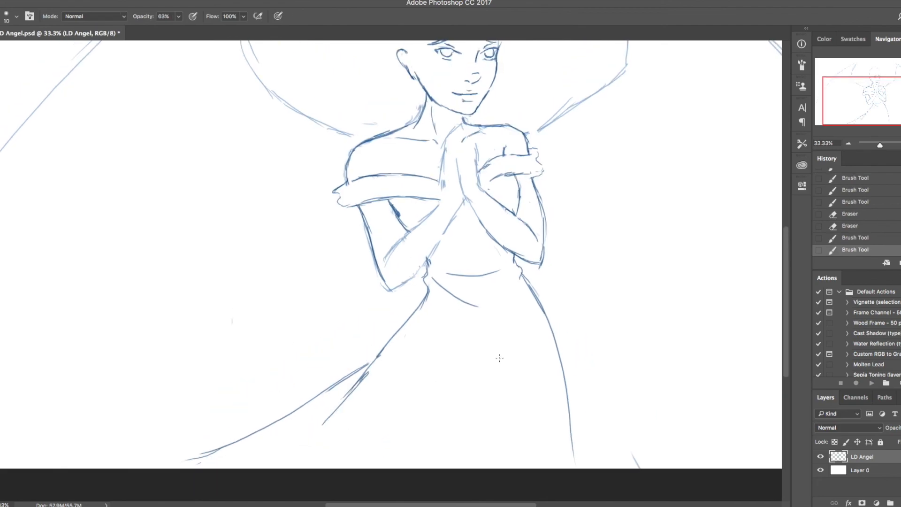
# Step: Draw two long curved folds sweeping down to the left across the lower skirt, and save the file
pyautogui.moveTo(510, 360); pyautogui.dragTo(423, 468)
pyautogui.moveTo(450, 416); pyautogui.dragTo(335, 468)
pyautogui.scroll(5, 505, 434)
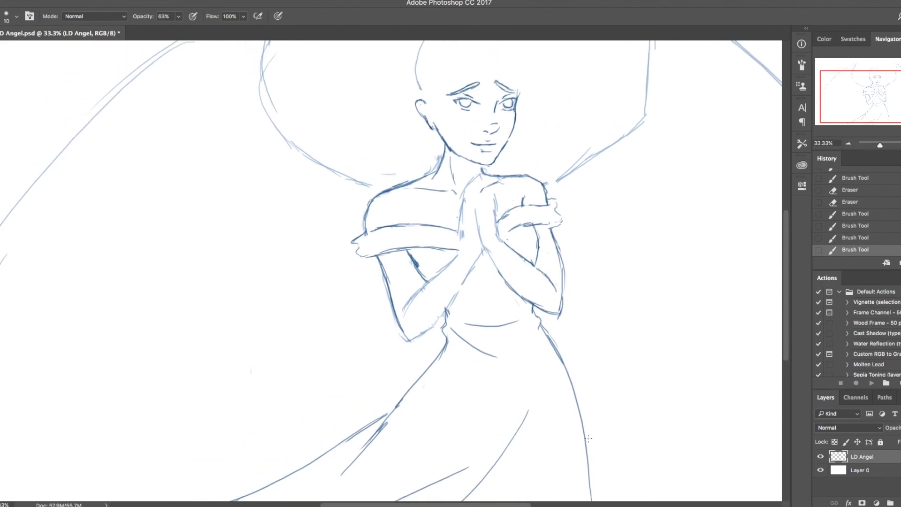
pyautogui.moveTo(443, 364); pyautogui.dragTo(450, 413)
pyautogui.press('super+s')
# Step: Strengthen the upper edge of the left-hand forearm from the elbow crease to the wrist
pyautogui.moveTo(415, 326); pyautogui.dragTo(427, 341)
pyautogui.moveTo(402, 373); pyautogui.dragTo(446, 325)
pyautogui.moveTo(426, 340)
pyautogui.mouseDown()
pyautogui.moveTo(456, 313)
pyautogui.moveTo(458, 297)
pyautogui.mouseUp()
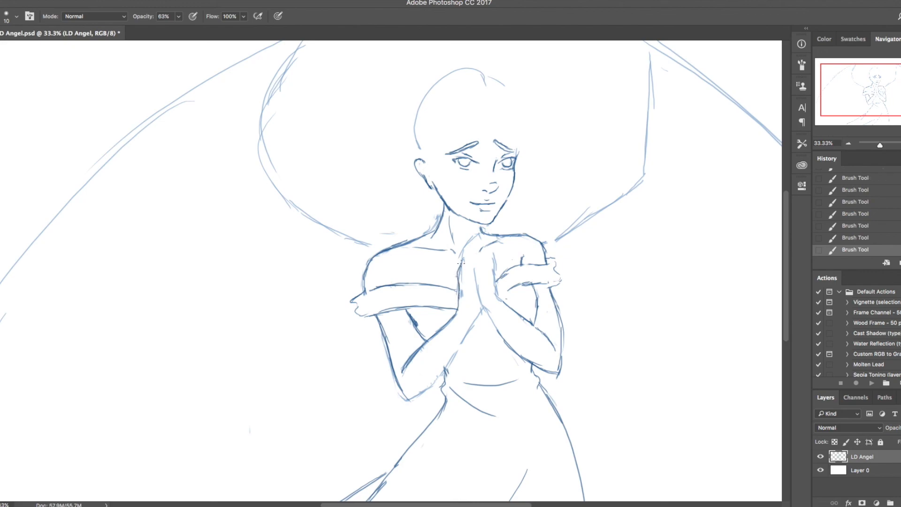
# Step: Erase the rough fingertip outline and inner palm line of the left-hand praying hand, and restroke the top edge
pyautogui.press('e')
pyautogui.moveTo(464, 250)
pyautogui.mouseDown()
pyautogui.moveTo(477, 232)
pyautogui.moveTo(458, 266)
pyautogui.moveTo(462, 259)
pyautogui.mouseUp()
pyautogui.press('b')
pyautogui.moveTo(470, 246)
pyautogui.mouseDown()
pyautogui.moveTo(464, 256)
pyautogui.moveTo(473, 249)
pyautogui.mouseUp()
pyautogui.press('e')
pyautogui.moveTo(473, 249)
pyautogui.mouseDown()
pyautogui.moveTo(466, 296)
pyautogui.moveTo(483, 276)
pyautogui.moveTo(478, 294)
pyautogui.moveTo(477, 283)
pyautogui.mouseUp()
pyautogui.press('b')
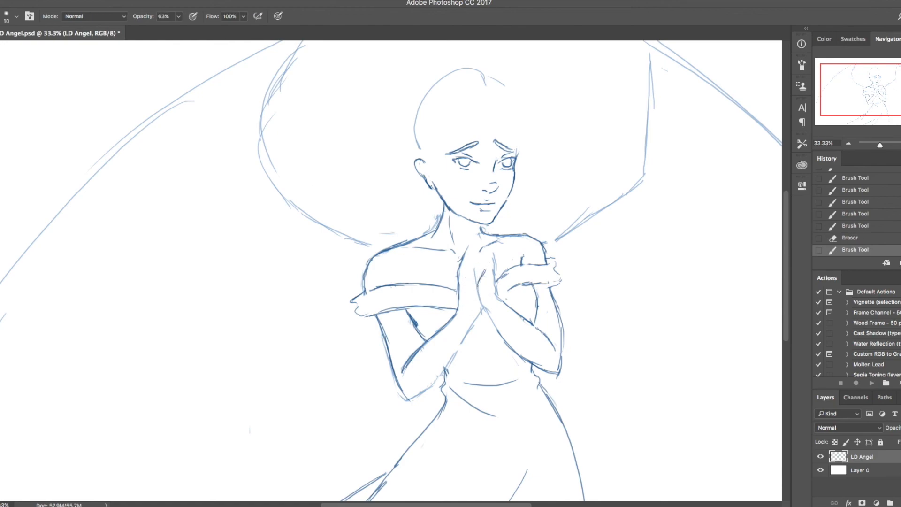
# Step: Draw the left-hand hand's index finger and thumb edge where the two palms meet, cleaning up around the fingertips
pyautogui.press('e')
pyautogui.press('b')
pyautogui.moveTo(471, 270)
pyautogui.mouseDown()
pyautogui.moveTo(483, 279)
pyautogui.moveTo(482, 258)
pyautogui.mouseUp()
pyautogui.moveTo(482, 258); pyautogui.dragTo(475, 277)
pyautogui.moveTo(481, 260); pyautogui.dragTo(475, 276)
pyautogui.press('e')
pyautogui.press('b')
pyautogui.moveTo(482, 260)
pyautogui.mouseDown()
pyautogui.moveTo(471, 279)
pyautogui.moveTo(479, 283)
pyautogui.moveTo(488, 257)
pyautogui.mouseUp()
pyautogui.press('e')
pyautogui.press('b')
pyautogui.moveTo(486, 259); pyautogui.dragTo(489, 258)
# Step: Redraw the heel of the left-hand hand and the underside of its forearm down towards the waist, and save the file
pyautogui.press('e')
pyautogui.moveTo(475, 288)
pyautogui.mouseDown()
pyautogui.moveTo(479, 314)
pyautogui.moveTo(479, 294)
pyautogui.mouseUp()
pyautogui.press('b')
pyautogui.moveTo(481, 291); pyautogui.dragTo(479, 301)
pyautogui.moveTo(479, 293); pyautogui.dragTo(477, 306)
pyautogui.moveTo(479, 302); pyautogui.dragTo(474, 307)
pyautogui.press('e')
pyautogui.press('b')
pyautogui.moveTo(476, 293)
pyautogui.mouseDown()
pyautogui.moveTo(475, 309)
pyautogui.moveTo(481, 298)
pyautogui.mouseUp()
pyautogui.moveTo(481, 289)
pyautogui.mouseDown()
pyautogui.moveTo(475, 312)
pyautogui.moveTo(479, 304)
pyautogui.mouseUp()
pyautogui.moveTo(481, 297); pyautogui.dragTo(475, 310)
pyautogui.moveTo(480, 301); pyautogui.dragTo(462, 341)
pyautogui.moveTo(474, 316); pyautogui.dragTo(457, 349)
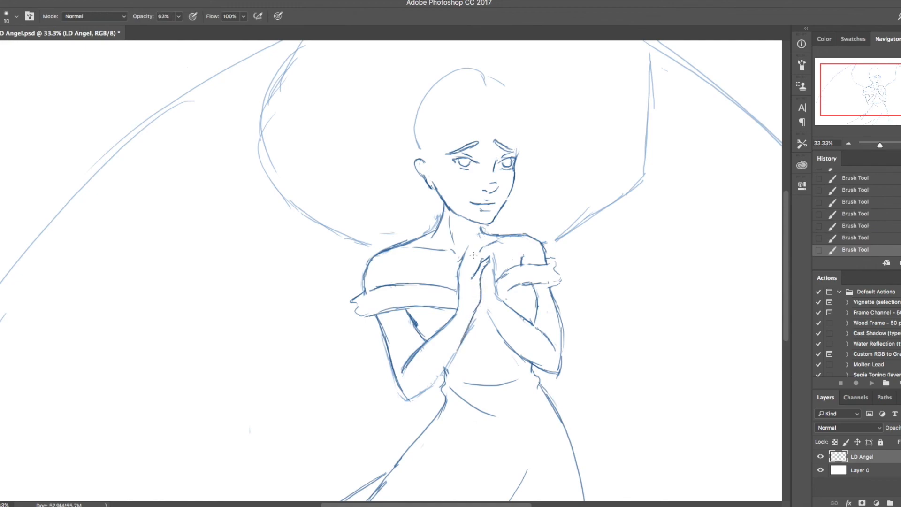
pyautogui.press('super+s')
# Step: Erase the leftover fingertip lines and draw the separate fingers of the left-hand praying hand
pyautogui.moveTo(467, 278); pyautogui.dragTo(487, 253)
pyautogui.press('e')
pyautogui.moveTo(486, 250)
pyautogui.mouseDown()
pyautogui.moveTo(474, 253)
pyautogui.moveTo(483, 249)
pyautogui.mouseUp()
pyautogui.press('b')
pyautogui.moveTo(482, 249); pyautogui.dragTo(480, 254)
pyautogui.moveTo(481, 252)
pyautogui.mouseDown()
pyautogui.moveTo(475, 259)
pyautogui.moveTo(485, 256)
pyautogui.mouseUp()
pyautogui.press('super+z')
pyautogui.press('e')
pyautogui.moveTo(470, 242)
pyautogui.mouseDown()
pyautogui.moveTo(467, 253)
pyautogui.moveTo(476, 253)
pyautogui.mouseUp()
pyautogui.press('b')
pyautogui.click(513, 259)
pyautogui.press('super+z')
pyautogui.moveTo(476, 262); pyautogui.dragTo(497, 265)
# Step: Erase the right-hand hand's outer edge, redraw its outline from fingertips to wrist, and save the file
pyautogui.press('e')
pyautogui.moveTo(493, 264); pyautogui.dragTo(492, 296)
pyautogui.moveTo(494, 260); pyautogui.dragTo(495, 289)
pyautogui.press('b')
pyautogui.moveTo(495, 275); pyautogui.dragTo(501, 302)
pyautogui.press('super+z')
pyautogui.moveTo(492, 262); pyautogui.dragTo(500, 300)
pyautogui.moveTo(494, 284); pyautogui.dragTo(501, 301)
pyautogui.moveTo(491, 253)
pyautogui.mouseDown()
pyautogui.moveTo(490, 298)
pyautogui.moveTo(481, 297)
pyautogui.mouseUp()
pyautogui.press('e')
pyautogui.press('b')
pyautogui.press('super+s')
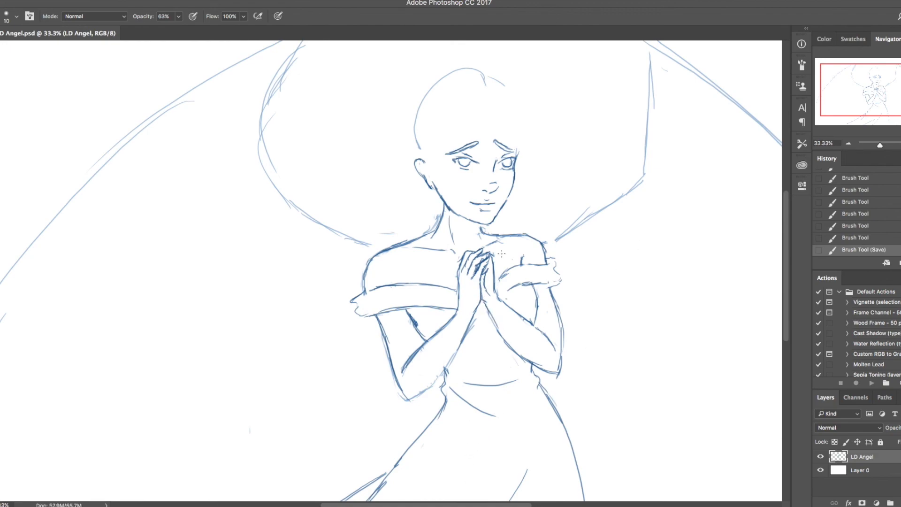
# Step: Lasso the praying hands, enlarge them to about 108.5% width and 105.3% height, deselect, and save the file
pyautogui.press('l')
pyautogui.moveTo(497, 288)
pyautogui.mouseDown()
pyautogui.moveTo(486, 302)
pyautogui.moveTo(456, 307)
pyautogui.moveTo(452, 259)
pyautogui.moveTo(470, 243)
pyautogui.moveTo(498, 255)
pyautogui.moveTo(500, 307)
pyautogui.moveTo(477, 312)
pyautogui.mouseUp()
pyautogui.press('super+t')
pyautogui.moveTo(503, 242); pyautogui.dragTo(508, 238)
pyautogui.moveTo(482, 299); pyautogui.dragTo(480, 301)
pyautogui.moveTo(445, 240); pyautogui.dragTo(447, 241)
pyautogui.moveTo(506, 241); pyautogui.dragTo(479, 242)
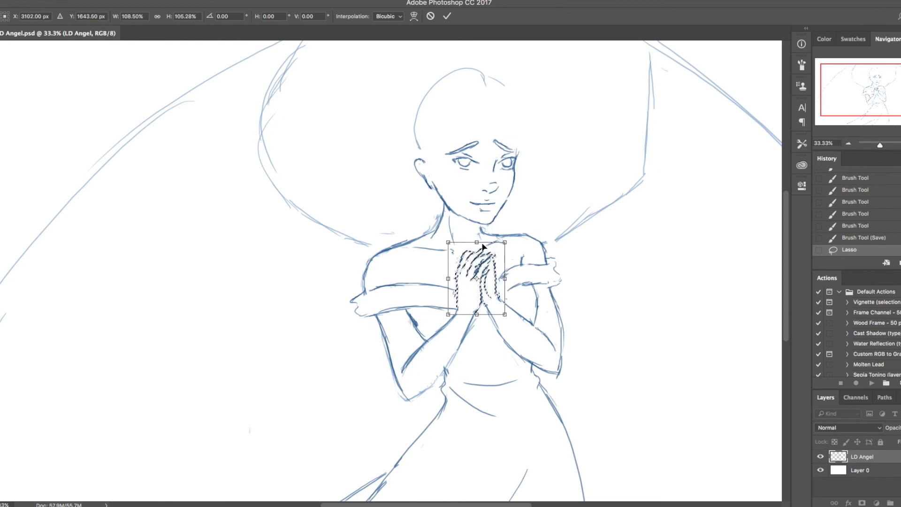
pyautogui.press('Return')
pyautogui.hotkey('ctrl', 'd')
pyautogui.hotkey('ctrl', 's')
# Step: Clean up between the forearms, draw short bodice creases below the hands and above the waistline, and save the file
pyautogui.press('e')
pyautogui.moveTo(473, 334)
pyautogui.mouseDown()
pyautogui.moveTo(470, 325)
pyautogui.moveTo(491, 319)
pyautogui.moveTo(490, 328)
pyautogui.mouseUp()
pyautogui.press('b')
pyautogui.hotkey('ctrl', 'z')
pyautogui.moveTo(465, 362); pyautogui.dragTo(493, 362)
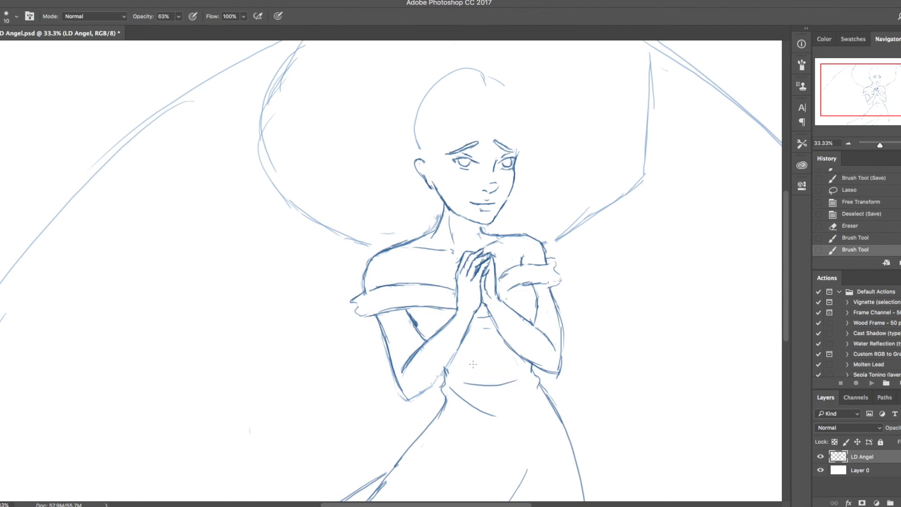
pyautogui.hotkey('ctrl', 'z')
pyautogui.moveTo(459, 366); pyautogui.dragTo(477, 372)
pyautogui.hotkey('ctrl', 'z')
pyautogui.hotkey('ctrl', 's')
# Step: Draw the hair parting above the forehead with front strands framing both sides of the face
pyautogui.scroll(3, 531, 230)
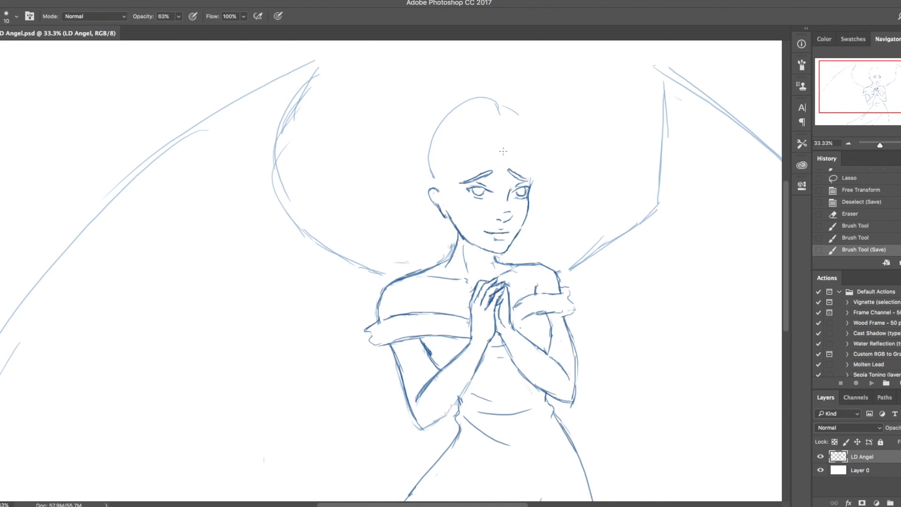
pyautogui.moveTo(502, 135)
pyautogui.mouseDown()
pyautogui.moveTo(488, 171)
pyautogui.moveTo(503, 152)
pyautogui.moveTo(531, 179)
pyautogui.moveTo(461, 184)
pyautogui.moveTo(455, 206)
pyautogui.mouseUp()
pyautogui.hotkey('ctrl', 'z')
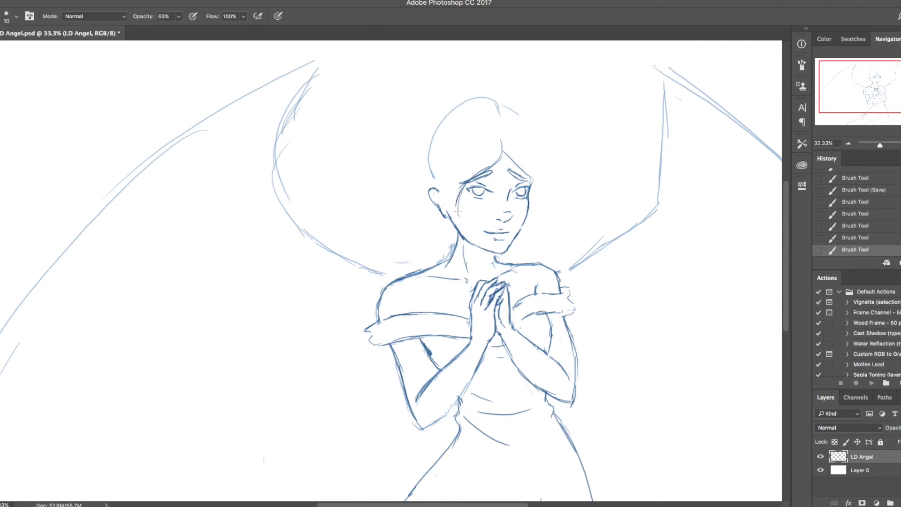
pyautogui.moveTo(458, 211)
pyautogui.mouseDown()
pyautogui.moveTo(478, 212)
pyautogui.moveTo(468, 228)
pyautogui.mouseUp()
# Step: Draw the hair's outer contour as long waves flowing past the left-hand shoulder and a shorter wave beside the right-hand cheek
pyautogui.moveTo(457, 102)
pyautogui.mouseDown()
pyautogui.moveTo(386, 264)
pyautogui.moveTo(310, 353)
pyautogui.mouseUp()
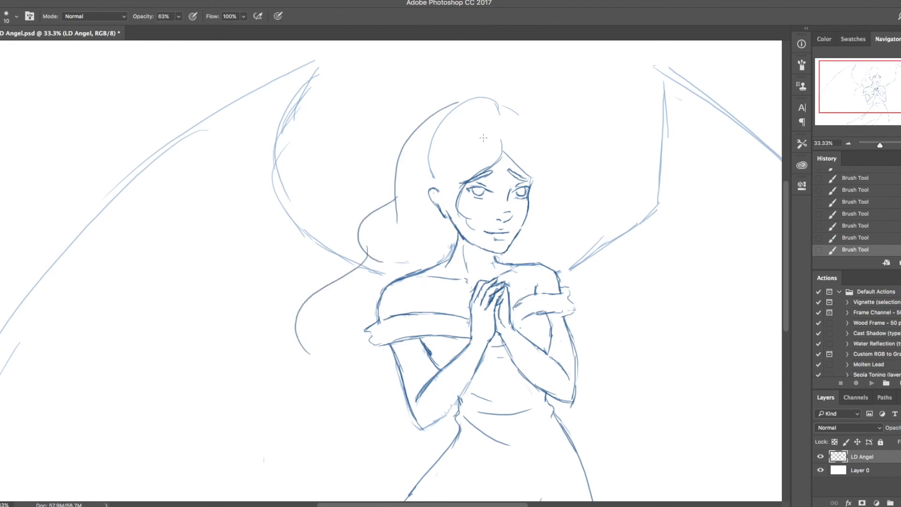
pyautogui.moveTo(436, 111)
pyautogui.mouseDown()
pyautogui.moveTo(452, 101)
pyautogui.moveTo(526, 106)
pyautogui.moveTo(571, 145)
pyautogui.moveTo(569, 168)
pyautogui.mouseUp()
pyautogui.press('super+z')
pyautogui.moveTo(515, 110)
pyautogui.mouseDown()
pyautogui.moveTo(548, 156)
pyautogui.moveTo(542, 187)
pyautogui.moveTo(555, 245)
pyautogui.mouseUp()
pyautogui.press('super+z')
pyautogui.moveTo(541, 176)
pyautogui.mouseDown()
pyautogui.moveTo(549, 185)
pyautogui.moveTo(537, 242)
pyautogui.mouseUp()
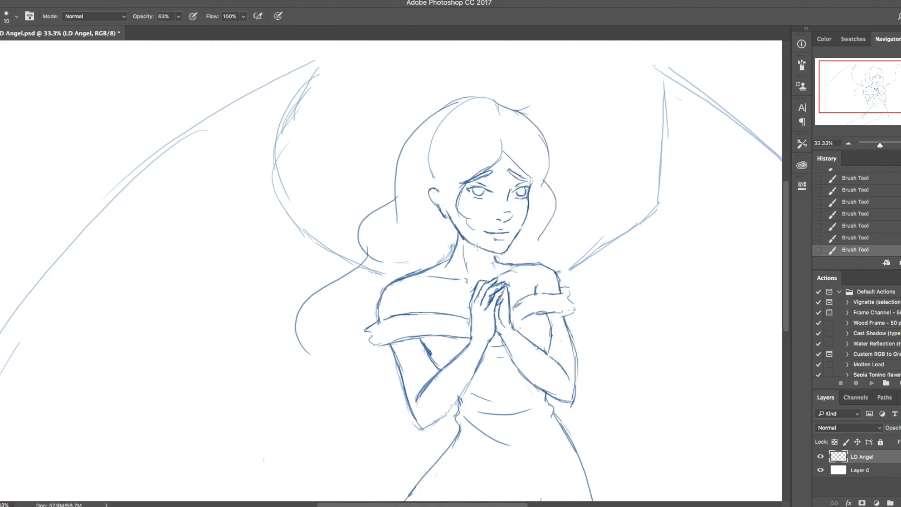
# Step: Add a pointed tip to the left-hand hair, extend the right-hand wave to the shoulder, and erase the old skull outline
pyautogui.moveTo(296, 324); pyautogui.dragTo(262, 356)
pyautogui.press('super+z')
pyautogui.moveTo(297, 323)
pyautogui.mouseDown()
pyautogui.moveTo(257, 331)
pyautogui.moveTo(281, 351)
pyautogui.mouseUp()
pyautogui.moveTo(541, 235); pyautogui.dragTo(549, 264)
pyautogui.press('e')
pyautogui.moveTo(400, 222)
pyautogui.mouseDown()
pyautogui.moveTo(382, 276)
pyautogui.moveTo(406, 233)
pyautogui.mouseUp()
pyautogui.moveTo(433, 176)
pyautogui.mouseDown()
pyautogui.moveTo(427, 151)
pyautogui.moveTo(502, 108)
pyautogui.moveTo(456, 107)
pyautogui.moveTo(476, 96)
pyautogui.moveTo(460, 101)
pyautogui.moveTo(498, 99)
pyautogui.mouseUp()
pyautogui.press('b')
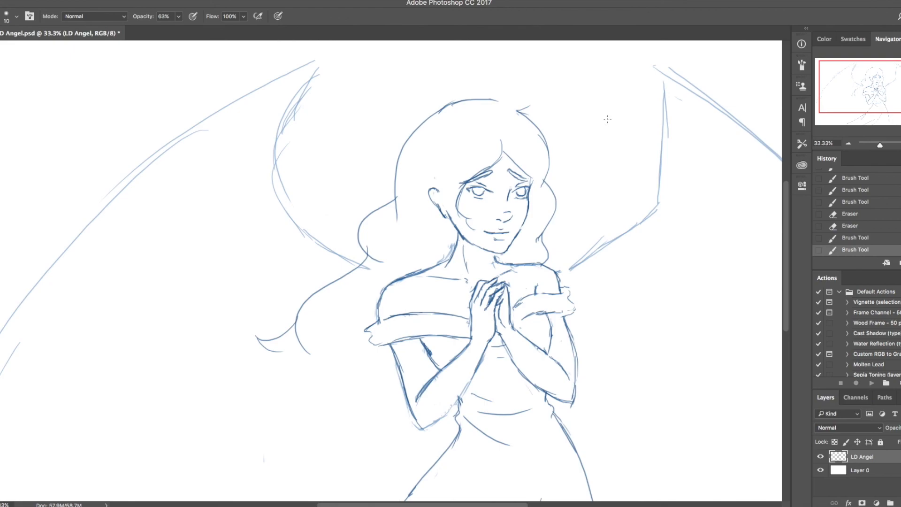
pyautogui.moveTo(603, 97)
pyautogui.mouseDown()
pyautogui.moveTo(587, 118)
pyautogui.moveTo(611, 120)
pyautogui.moveTo(627, 110)
pyautogui.moveTo(602, 134)
pyautogui.moveTo(622, 127)
pyautogui.moveTo(601, 143)
pyautogui.moveTo(623, 161)
pyautogui.mouseUp()
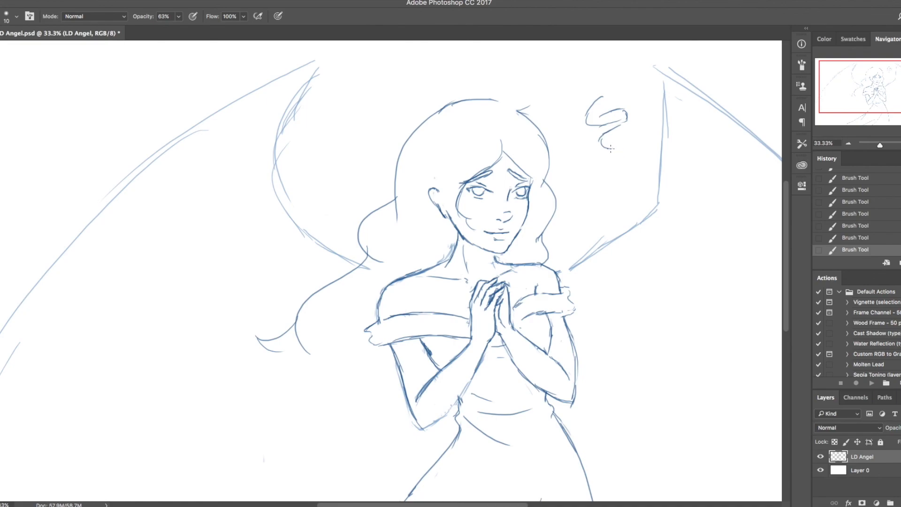
pyautogui.press('e')
pyautogui.moveTo(619, 155)
pyautogui.mouseDown()
pyautogui.moveTo(595, 151)
pyautogui.moveTo(593, 129)
pyautogui.moveTo(613, 159)
pyautogui.moveTo(629, 150)
pyautogui.moveTo(628, 117)
pyautogui.moveTo(618, 115)
pyautogui.moveTo(611, 148)
pyautogui.mouseUp()
# Step: Draw the hair's lower edge as pointed wavy locks running from the left-hand tip to the elbow
pyautogui.press('b')
pyautogui.moveTo(299, 347)
pyautogui.mouseDown()
pyautogui.moveTo(326, 380)
pyautogui.moveTo(345, 358)
pyautogui.moveTo(358, 390)
pyautogui.moveTo(349, 372)
pyautogui.moveTo(394, 406)
pyautogui.mouseUp()
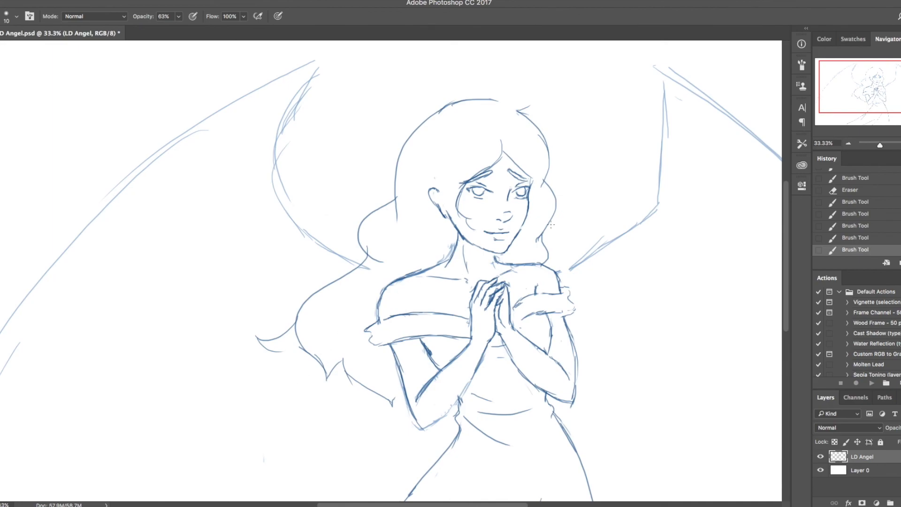
# Step: Redraw the end of the right-hand lock over the shoulder, erase the wing line inside the left-hand hair, and save the file
pyautogui.press('e')
pyautogui.moveTo(548, 262)
pyautogui.mouseDown()
pyautogui.moveTo(545, 244)
pyautogui.moveTo(548, 260)
pyautogui.mouseUp()
pyautogui.press('b')
pyautogui.moveTo(546, 257); pyautogui.dragTo(559, 270)
pyautogui.press('e')
pyautogui.press('super+s')
pyautogui.moveTo(372, 263); pyautogui.dragTo(369, 273)
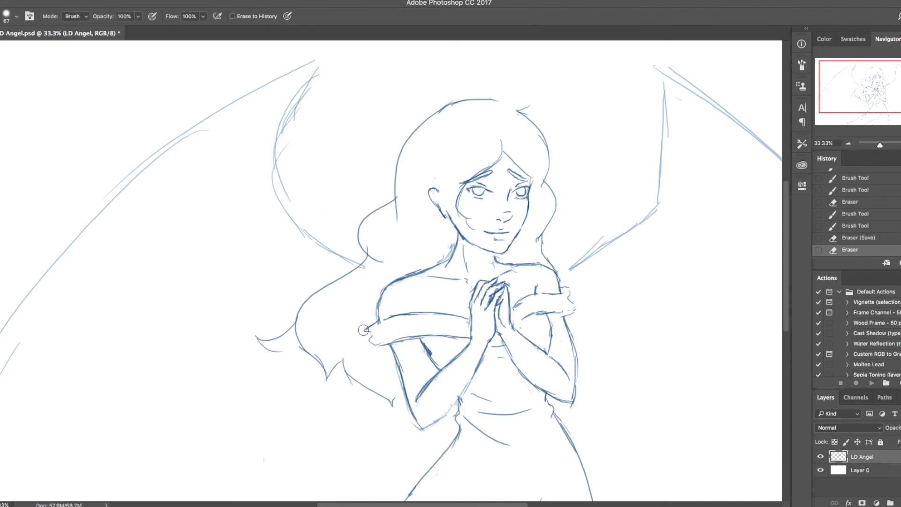
pyautogui.press('super+minus')
pyautogui.press('super+s')
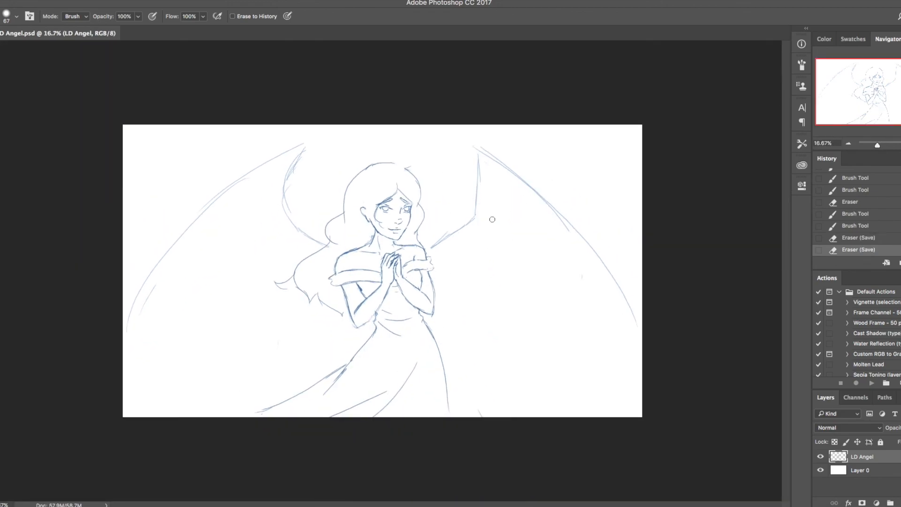
# Step: Draw a flat elliptical halo with a short inner line above the angel's head
pyautogui.press('b')
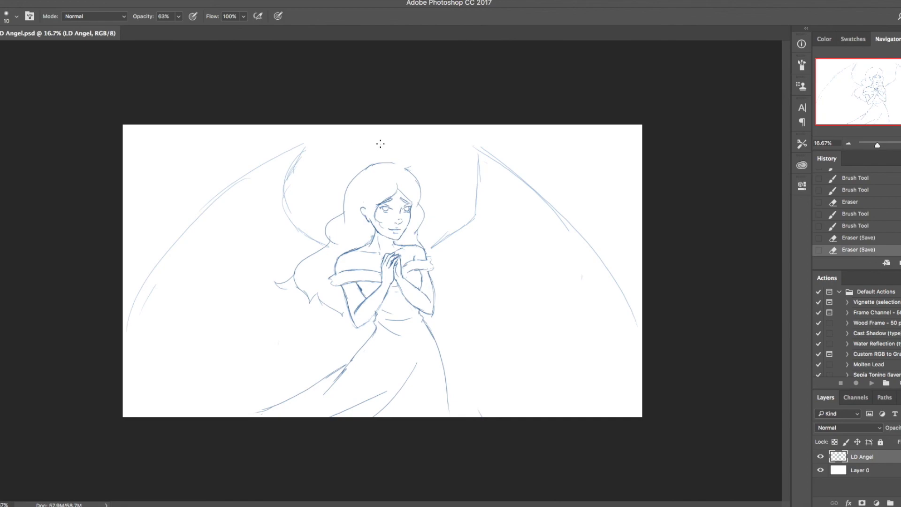
pyautogui.moveTo(376, 138)
pyautogui.mouseDown()
pyautogui.moveTo(405, 146)
pyautogui.moveTo(371, 138)
pyautogui.moveTo(394, 149)
pyautogui.moveTo(351, 145)
pyautogui.moveTo(389, 138)
pyautogui.mouseUp()
pyautogui.press('super+z')
pyautogui.press('super+z')
pyautogui.press('super+z')
pyautogui.press('super+z')
pyautogui.press('super+z')
pyautogui.press('super+z')
pyautogui.moveTo(361, 143)
pyautogui.mouseDown()
pyautogui.moveTo(395, 145)
pyautogui.moveTo(388, 142)
pyautogui.mouseUp()
pyautogui.press('super+z')
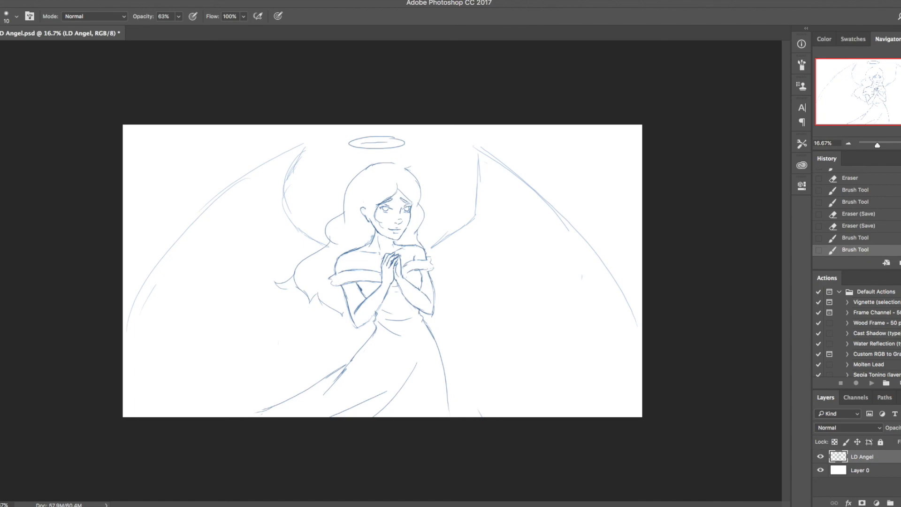
# Step: Draw a flat ellipse path about 636 by 85 px over the halo and stroke it with the brush
pyautogui.press('p')
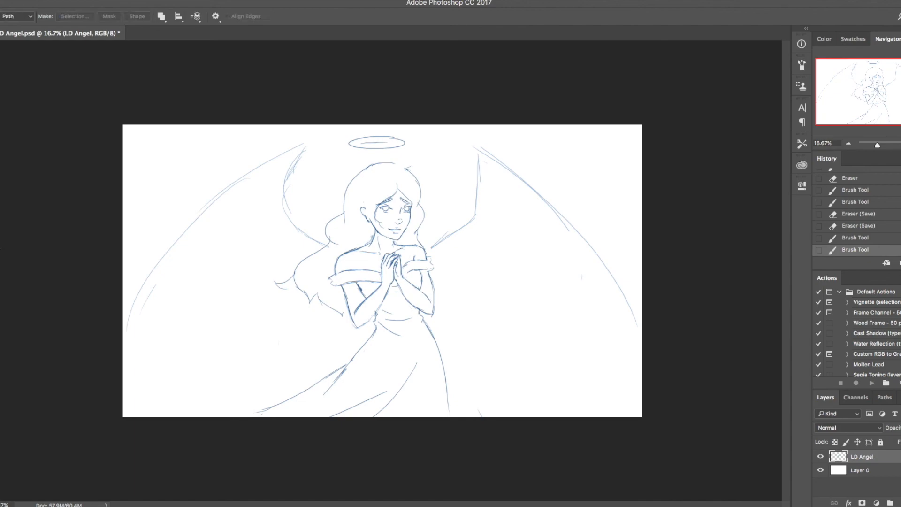
pyautogui.rightClick(1, 314)
pyautogui.click(18, 336)
pyautogui.moveTo(371, 149)
pyautogui.mouseDown()
pyautogui.moveTo(486, 156)
pyautogui.moveTo(430, 160)
pyautogui.moveTo(400, 150)
pyautogui.mouseUp()
pyautogui.press('b')
pyautogui.press('Return')
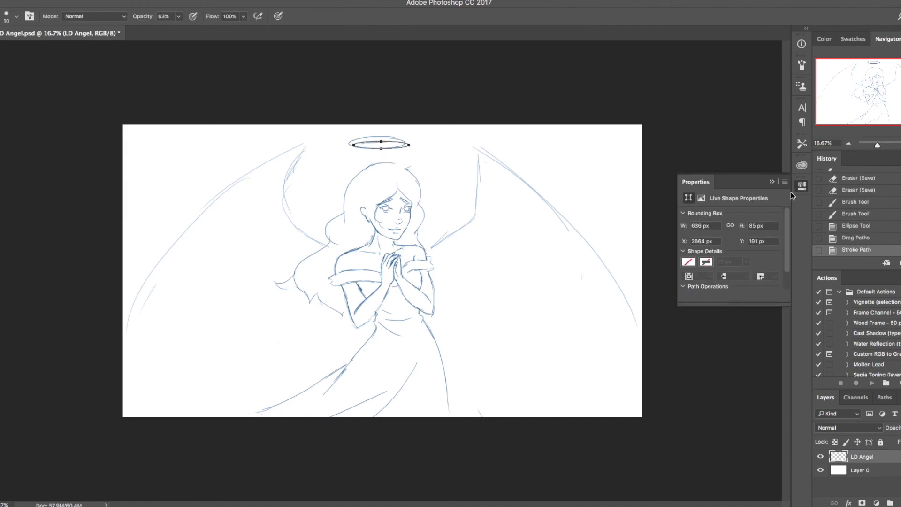
# Step: Erase the leftover rough halo lines around the stroked ellipse and save the file
pyautogui.press('e')
pyautogui.moveTo(353, 139)
pyautogui.mouseDown()
pyautogui.moveTo(403, 138)
pyautogui.moveTo(361, 137)
pyautogui.mouseUp()
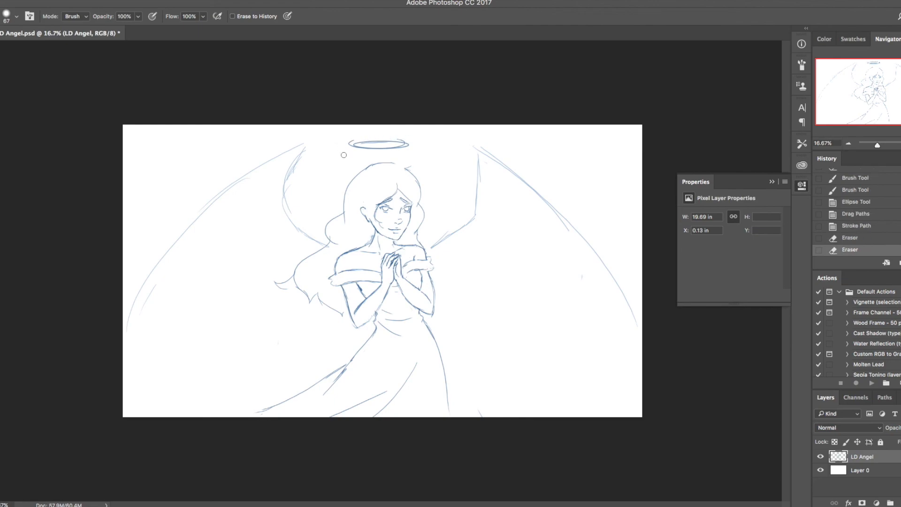
pyautogui.click(692, 181)
pyautogui.hotkey('ctrl', 's')
pyautogui.press('b')
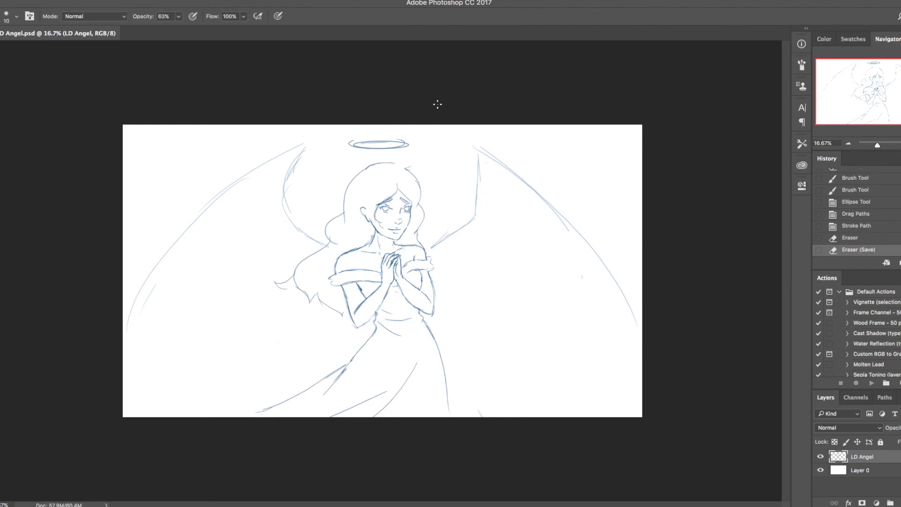
# Step: Redraw the right-hand wing's inner edge from the shoulder through the bend up to a sharp wing tip
pyautogui.moveTo(440, 242); pyautogui.dragTo(427, 247)
pyautogui.moveTo(480, 183)
pyautogui.mouseDown()
pyautogui.moveTo(475, 215)
pyautogui.moveTo(469, 168)
pyautogui.mouseUp()
pyautogui.press('super+z')
pyautogui.moveTo(477, 217); pyautogui.dragTo(470, 164)
pyautogui.press('super+z')
pyautogui.moveTo(475, 216)
pyautogui.mouseDown()
pyautogui.moveTo(465, 149)
pyautogui.moveTo(496, 153)
pyautogui.mouseUp()
pyautogui.moveTo(495, 153)
pyautogui.mouseDown()
pyautogui.moveTo(532, 179)
pyautogui.moveTo(500, 158)
pyautogui.moveTo(523, 185)
pyautogui.moveTo(480, 169)
pyautogui.mouseUp()
# Step: Rework the left-hand wing's inner edge, extend its upper edge to the canvas border, and erase the old outer outline
pyautogui.press('e')
pyautogui.moveTo(296, 161)
pyautogui.mouseDown()
pyautogui.moveTo(280, 205)
pyautogui.moveTo(321, 242)
pyautogui.moveTo(285, 192)
pyautogui.mouseUp()
pyautogui.press('b')
pyautogui.moveTo(285, 195)
pyautogui.mouseDown()
pyautogui.moveTo(305, 146)
pyautogui.moveTo(155, 246)
pyautogui.mouseUp()
pyautogui.moveTo(250, 178); pyautogui.dragTo(123, 286)
pyautogui.press('e')
pyautogui.moveTo(165, 253); pyautogui.dragTo(143, 293)
pyautogui.press('b')
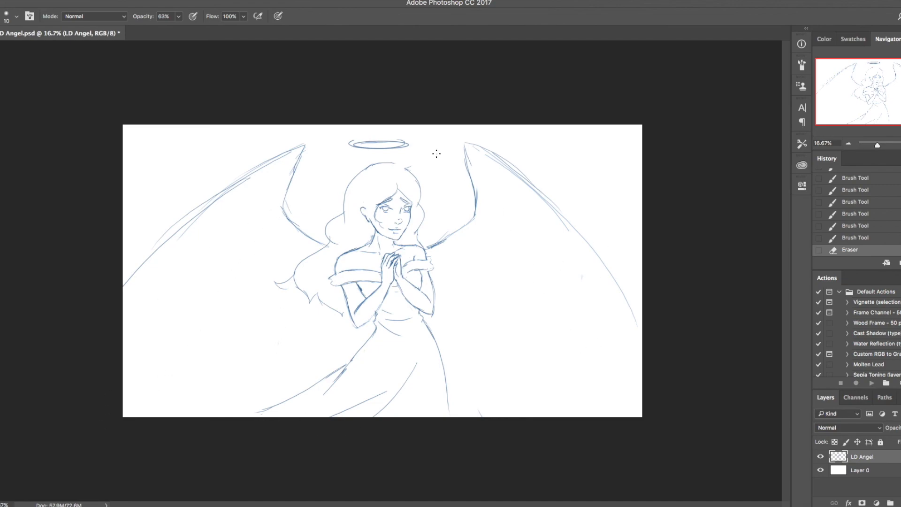
# Step: Draw a jagged row of short feathers along the right-hand wing's inner part and erase the stray line above it
pyautogui.hotkey('ctrl', 'z')
pyautogui.hotkey('ctrl', 'z')
pyautogui.moveTo(437, 295); pyautogui.dragTo(448, 303)
pyautogui.moveTo(447, 303)
pyautogui.mouseDown()
pyautogui.moveTo(464, 268)
pyautogui.moveTo(477, 275)
pyautogui.moveTo(494, 237)
pyautogui.moveTo(499, 202)
pyautogui.mouseUp()
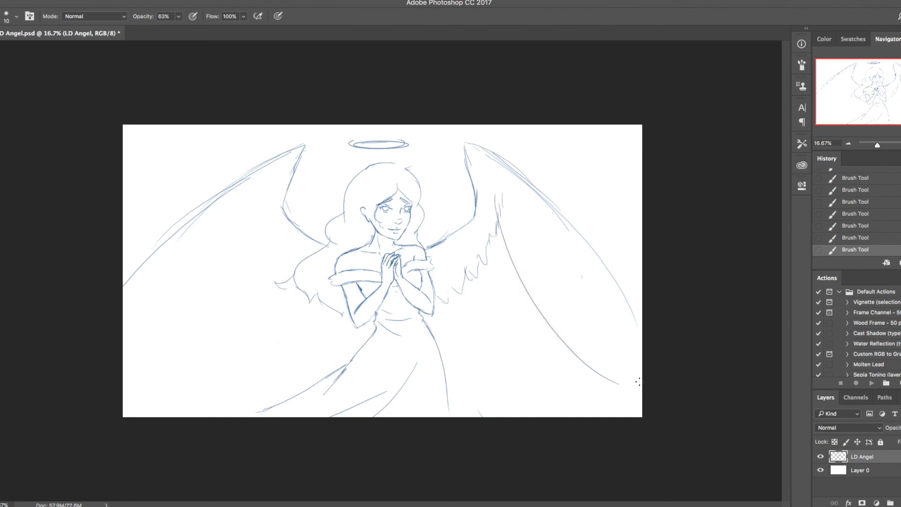
pyautogui.press('e')
pyautogui.moveTo(502, 209); pyautogui.dragTo(506, 203)
pyautogui.press('b')
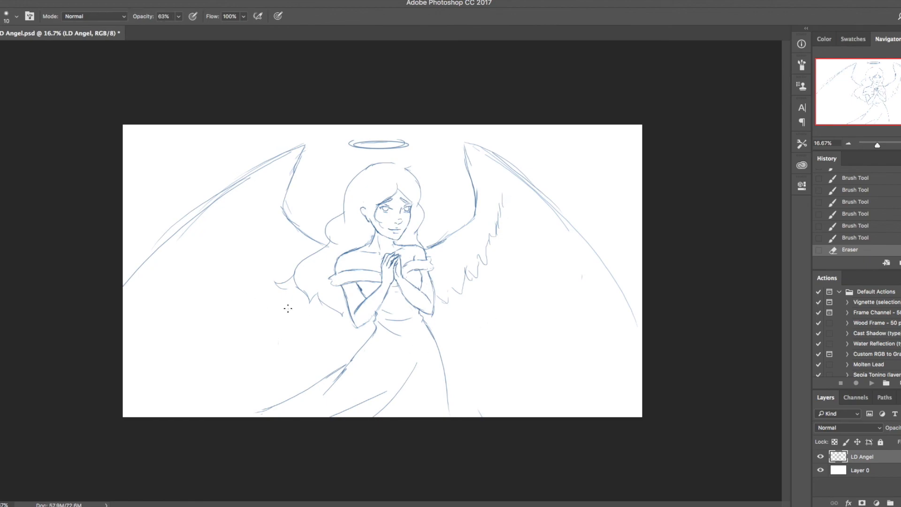
# Step: Draw a matching jagged row of short feathers beside the hair on the left-hand wing
pyautogui.moveTo(304, 293)
pyautogui.mouseDown()
pyautogui.moveTo(300, 305)
pyautogui.moveTo(296, 288)
pyautogui.moveTo(283, 294)
pyautogui.mouseUp()
pyautogui.moveTo(292, 288); pyautogui.dragTo(281, 288)
pyautogui.moveTo(284, 288)
pyautogui.mouseDown()
pyautogui.moveTo(285, 266)
pyautogui.moveTo(268, 274)
pyautogui.mouseUp()
pyautogui.moveTo(271, 259); pyautogui.dragTo(257, 214)
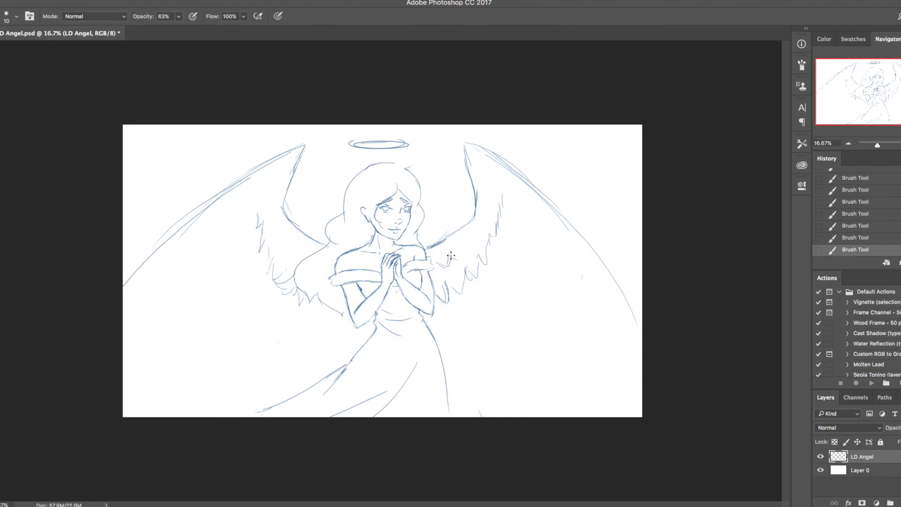
# Step: Add a second row of small feathers near the inner edge of both wings and erase the overlap at the left-hand bend
pyautogui.moveTo(463, 244); pyautogui.dragTo(500, 218)
pyautogui.moveTo(481, 190); pyautogui.dragTo(493, 209)
pyautogui.moveTo(277, 187)
pyautogui.mouseDown()
pyautogui.moveTo(262, 204)
pyautogui.moveTo(269, 196)
pyautogui.moveTo(278, 222)
pyautogui.moveTo(306, 251)
pyautogui.mouseUp()
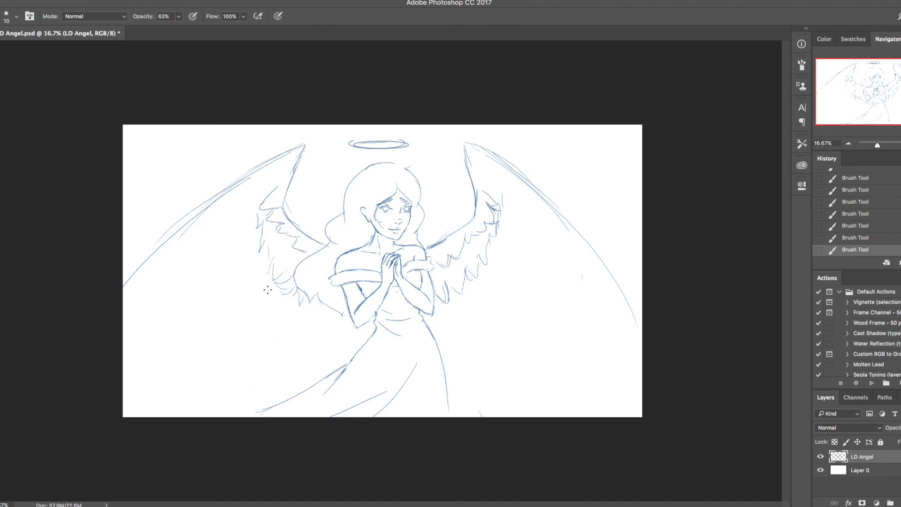
pyautogui.press('e')
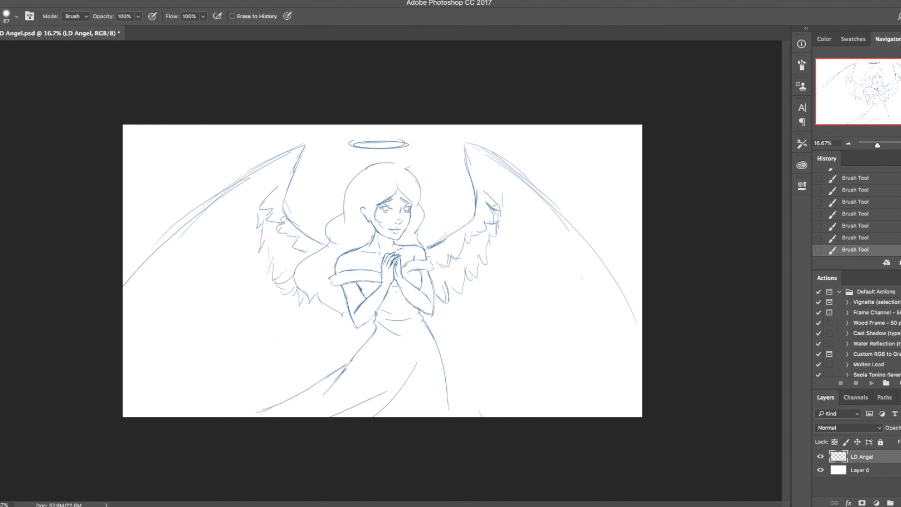
pyautogui.moveTo(281, 217); pyautogui.dragTo(284, 209)
pyautogui.press('b')
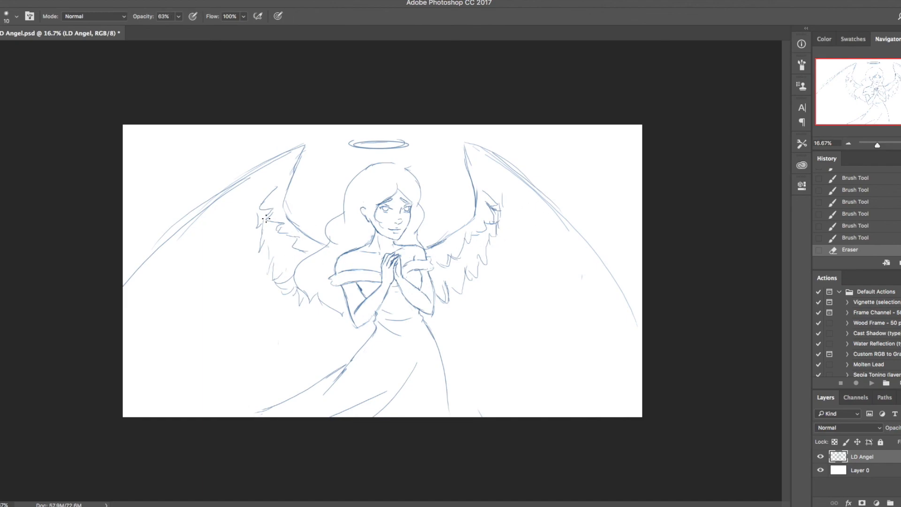
# Step: Fill out the left-hand wing's short feathers along their outer edge, erase a stray spot, and save the file
pyautogui.moveTo(264, 231)
pyautogui.mouseDown()
pyautogui.moveTo(257, 247)
pyautogui.moveTo(279, 249)
pyautogui.moveTo(263, 245)
pyautogui.moveTo(276, 250)
pyautogui.moveTo(269, 266)
pyautogui.moveTo(290, 279)
pyautogui.mouseUp()
pyautogui.press('e')
pyautogui.press('b')
pyautogui.press('e')
pyautogui.click(287, 270)
pyautogui.hotkey('ctrl', 's')
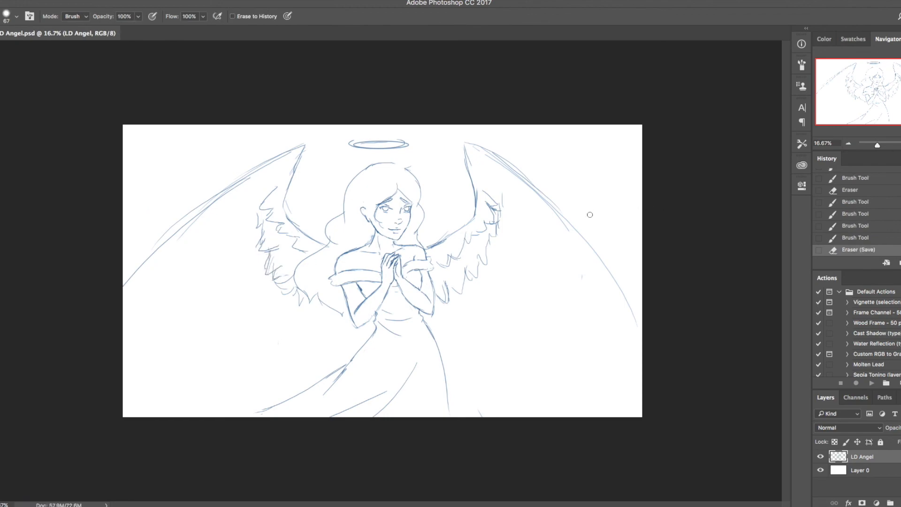
# Step: Draw layered short feathers from the right-hand wing tip down to the existing feather row
pyautogui.press('b')
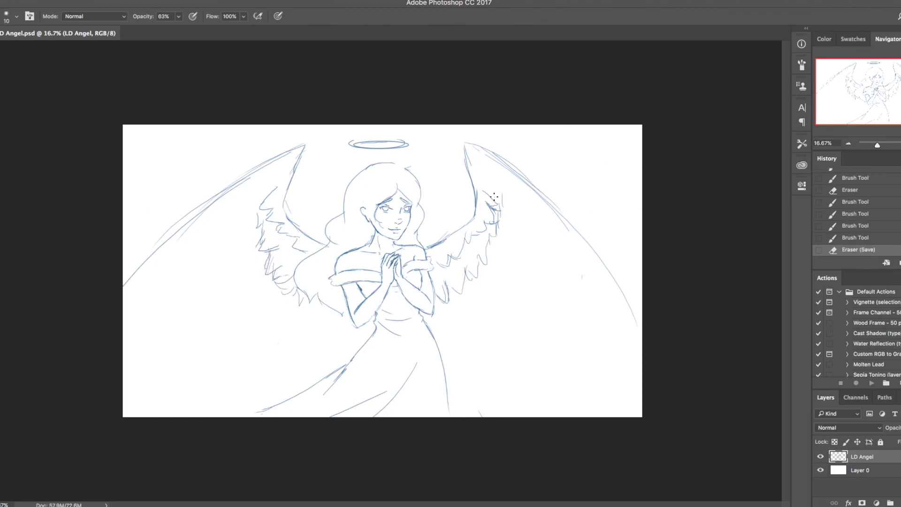
pyautogui.moveTo(488, 176); pyautogui.dragTo(533, 261)
pyautogui.hotkey('ctrl', 'z')
pyautogui.moveTo(479, 186)
pyautogui.mouseDown()
pyautogui.moveTo(475, 170)
pyautogui.moveTo(486, 182)
pyautogui.moveTo(488, 166)
pyautogui.moveTo(486, 176)
pyautogui.mouseUp()
pyautogui.moveTo(484, 167)
pyautogui.mouseDown()
pyautogui.moveTo(506, 199)
pyautogui.moveTo(519, 184)
pyautogui.mouseUp()
pyautogui.press('super+z')
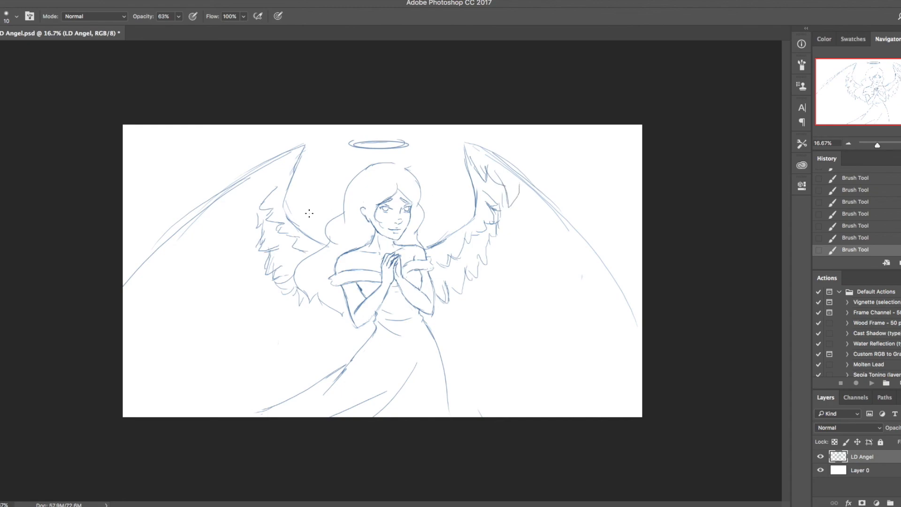
# Step: Draw layered short feathers below the left-hand wing tip and clean up the overlapping lines with the eraser
pyautogui.moveTo(299, 163)
pyautogui.mouseDown()
pyautogui.moveTo(284, 185)
pyautogui.moveTo(264, 192)
pyautogui.moveTo(270, 178)
pyautogui.moveTo(247, 203)
pyautogui.moveTo(283, 174)
pyautogui.moveTo(277, 189)
pyautogui.mouseUp()
pyautogui.press('e')
pyautogui.press('b')
pyautogui.moveTo(276, 189)
pyautogui.mouseDown()
pyautogui.moveTo(294, 177)
pyautogui.moveTo(249, 186)
pyautogui.moveTo(263, 187)
pyautogui.moveTo(287, 153)
pyautogui.moveTo(248, 187)
pyautogui.mouseUp()
pyautogui.press('super+z')
pyautogui.press('e')
pyautogui.press('b')
pyautogui.press('super+z')
pyautogui.press('super+z')
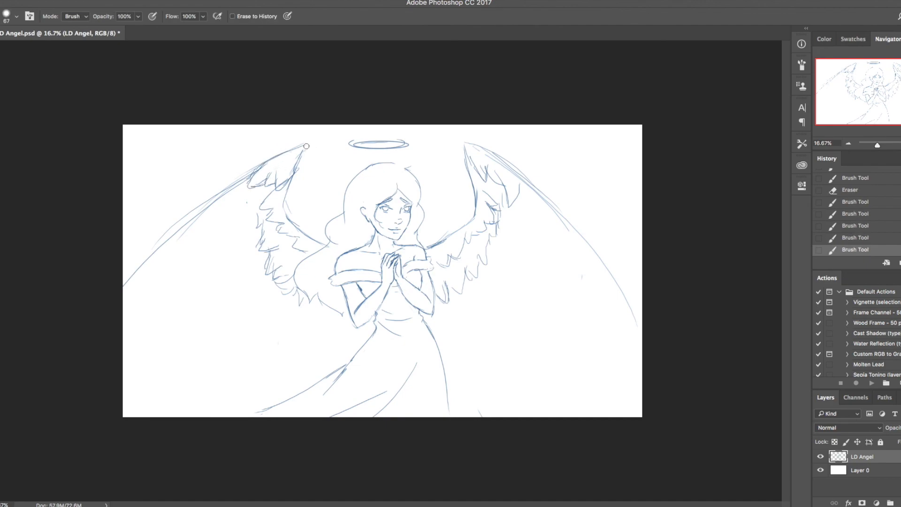
pyautogui.moveTo(301, 150); pyautogui.dragTo(297, 173)
pyautogui.press('e')
pyautogui.press('b')
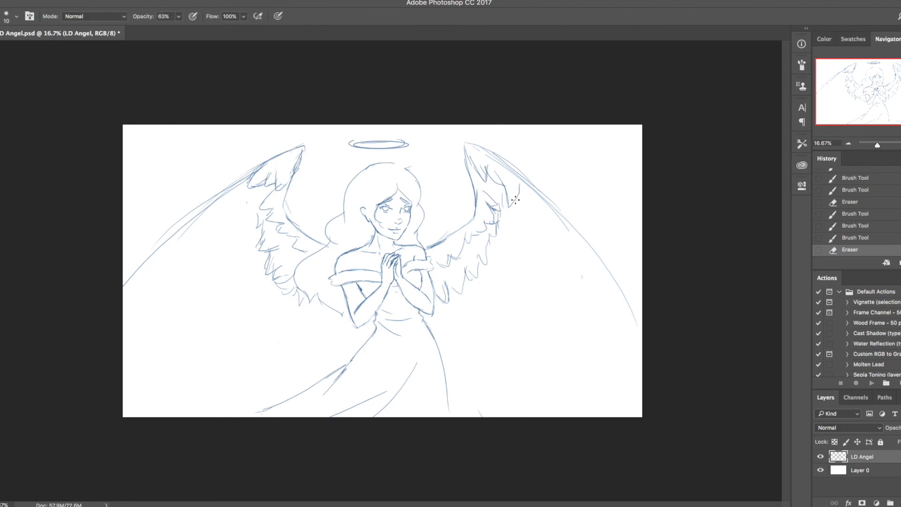
# Step: Draw two long feather guide lines sweeping down from the right-hand wing's upper part
pyautogui.moveTo(514, 199); pyautogui.dragTo(537, 359)
pyautogui.press('super+z')
pyautogui.moveTo(515, 196)
pyautogui.mouseDown()
pyautogui.moveTo(534, 345)
pyautogui.moveTo(558, 378)
pyautogui.mouseUp()
pyautogui.moveTo(542, 221); pyautogui.dragTo(609, 407)
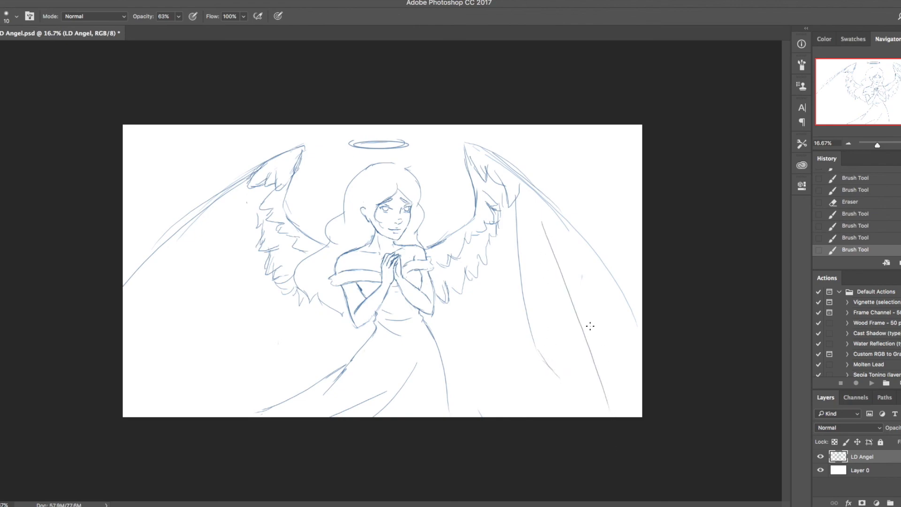
# Step: Draw three long feather guide lines fanning down and outward from the left-hand wing's upper part
pyautogui.moveTo(256, 206); pyautogui.dragTo(195, 378)
pyautogui.hotkey('ctrl', 'z')
pyautogui.moveTo(254, 209); pyautogui.dragTo(177, 415)
pyautogui.moveTo(226, 224); pyautogui.dragTo(133, 381)
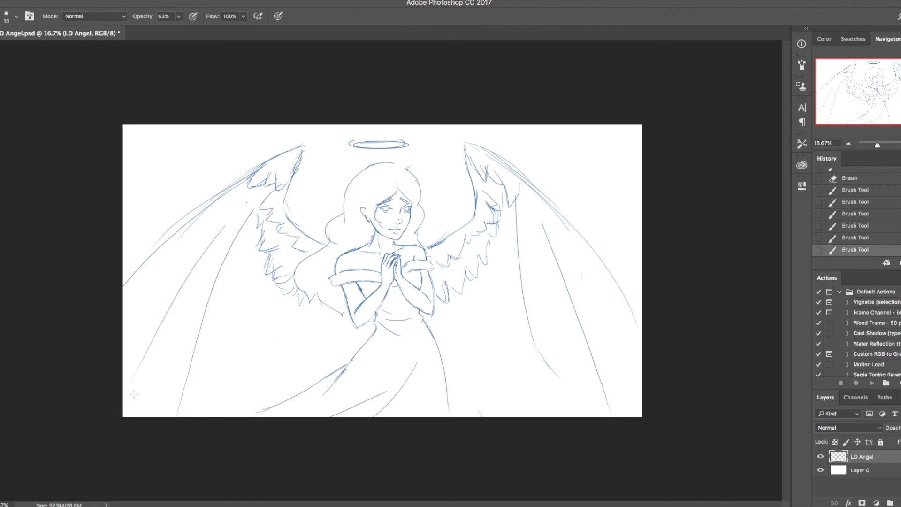
pyautogui.moveTo(215, 218); pyautogui.dragTo(123, 340)
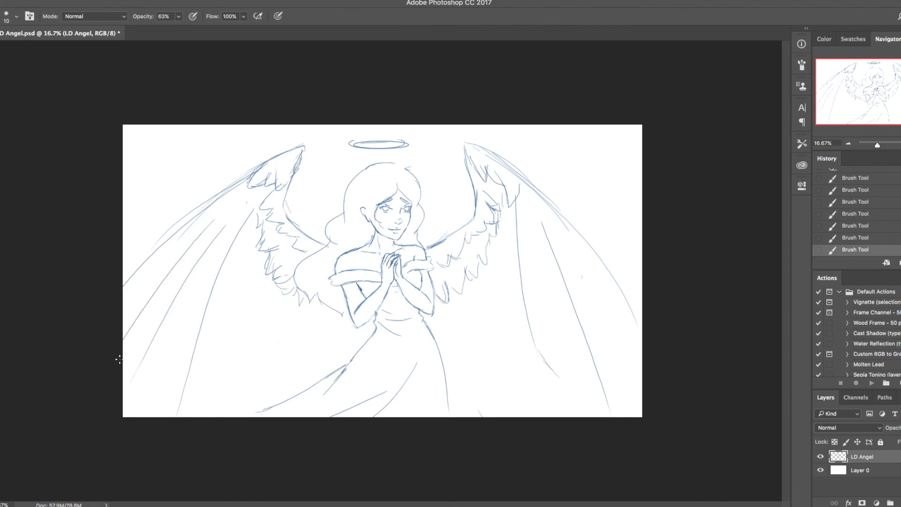
# Step: Draw the left-hand wing's innermost long feather line, curving down beside the short feathers toward the skirt
pyautogui.moveTo(249, 210); pyautogui.dragTo(281, 371)
pyautogui.hotkey('ctrl', 'z')
pyautogui.moveTo(251, 212); pyautogui.dragTo(278, 401)
pyautogui.hotkey('ctrl', 'z')
pyautogui.moveTo(249, 218); pyautogui.dragTo(244, 283)
pyautogui.moveTo(260, 345); pyautogui.dragTo(263, 350)
# Step: Extend the right-hand wing's upper edge to the canvas border and outline its innermost long feather with a pointed tip
pyautogui.moveTo(584, 232); pyautogui.dragTo(648, 269)
pyautogui.moveTo(512, 201); pyautogui.dragTo(479, 378)
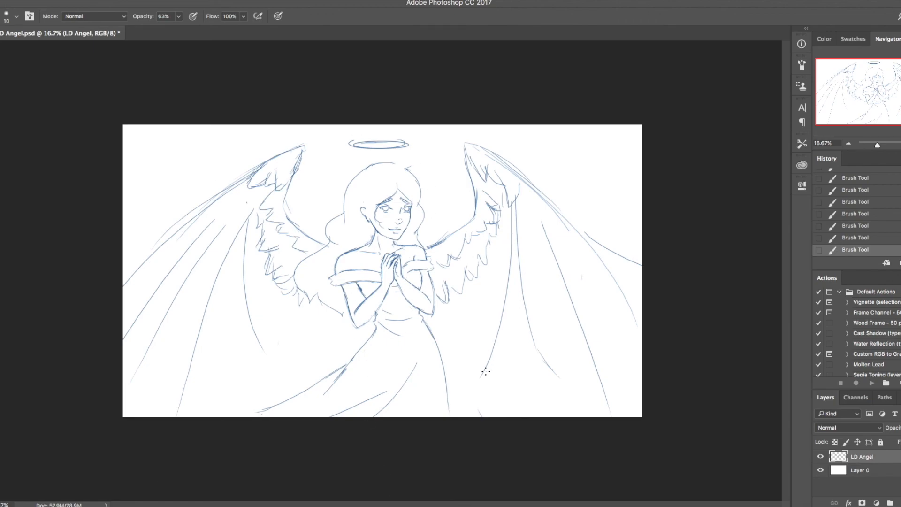
pyautogui.moveTo(484, 373); pyautogui.dragTo(486, 406)
pyautogui.press('e')
pyautogui.press('b')
pyautogui.moveTo(482, 399); pyautogui.dragTo(492, 415)
pyautogui.moveTo(486, 365)
pyautogui.mouseDown()
pyautogui.moveTo(491, 413)
pyautogui.moveTo(483, 388)
pyautogui.mouseUp()
pyautogui.press('e')
pyautogui.press('b')
pyautogui.moveTo(485, 369)
pyautogui.mouseDown()
pyautogui.moveTo(490, 400)
pyautogui.moveTo(514, 371)
pyautogui.moveTo(531, 309)
pyautogui.mouseUp()
pyautogui.press('super+z')
pyautogui.moveTo(518, 361); pyautogui.dragTo(528, 329)
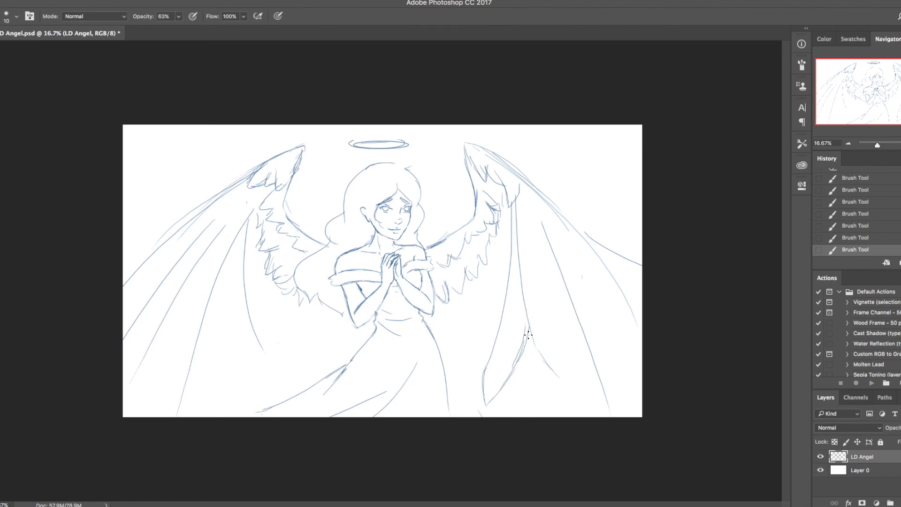
pyautogui.press('super+z')
# Step: Outline the next long feathers of the right-hand wing, working from the second feather toward the outer edge
pyautogui.moveTo(538, 211); pyautogui.dragTo(561, 348)
pyautogui.moveTo(548, 291); pyautogui.dragTo(563, 379)
pyautogui.moveTo(570, 231); pyautogui.dragTo(616, 363)
pyautogui.press('super+z')
pyautogui.moveTo(578, 248); pyautogui.dragTo(619, 371)
pyautogui.press('super+z')
pyautogui.moveTo(590, 273)
pyautogui.mouseDown()
pyautogui.moveTo(621, 370)
pyautogui.moveTo(624, 361)
pyautogui.moveTo(621, 412)
pyautogui.mouseUp()
pyautogui.moveTo(622, 398)
pyautogui.mouseDown()
pyautogui.moveTo(619, 415)
pyautogui.moveTo(612, 411)
pyautogui.mouseUp()
pyautogui.moveTo(602, 303); pyautogui.dragTo(638, 367)
pyautogui.press('super+z')
pyautogui.moveTo(602, 304); pyautogui.dragTo(634, 370)
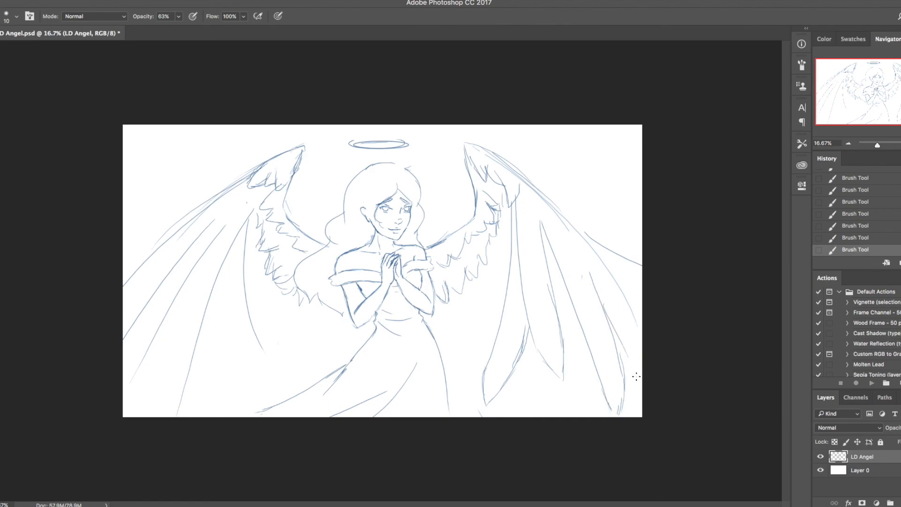
# Step: Erase the second right-hand feather's tip, redraw the feather longer and wider, and clean up its overlapping lines
pyautogui.press('e')
pyautogui.moveTo(551, 368)
pyautogui.mouseDown()
pyautogui.moveTo(560, 353)
pyautogui.moveTo(562, 363)
pyautogui.mouseUp()
pyautogui.press('b')
pyautogui.moveTo(530, 317)
pyautogui.mouseDown()
pyautogui.moveTo(575, 418)
pyautogui.moveTo(562, 386)
pyautogui.moveTo(579, 410)
pyautogui.mouseUp()
pyautogui.moveTo(566, 392); pyautogui.dragTo(570, 387)
pyautogui.moveTo(554, 298); pyautogui.dragTo(576, 397)
pyautogui.press('super+z')
pyautogui.moveTo(556, 308); pyautogui.dragTo(578, 395)
pyautogui.moveTo(576, 361); pyautogui.dragTo(579, 399)
pyautogui.press('e')
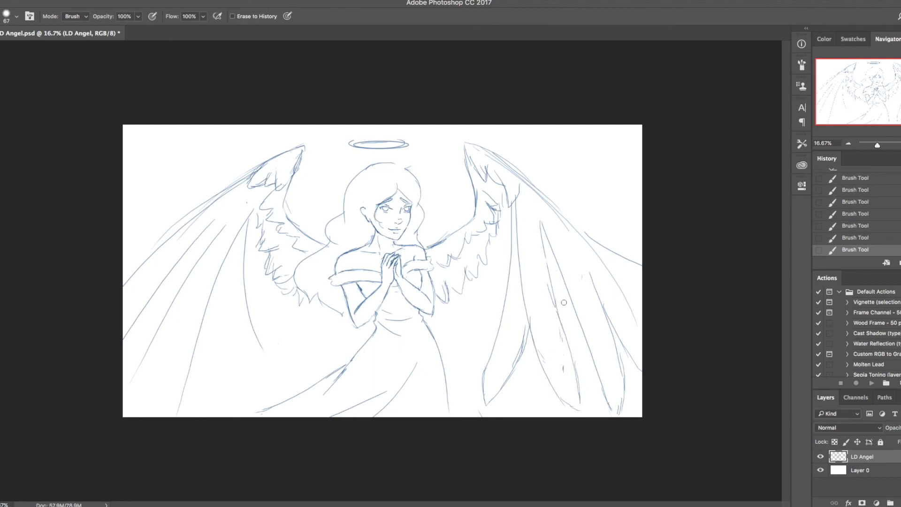
pyautogui.moveTo(550, 277)
pyautogui.mouseDown()
pyautogui.moveTo(577, 366)
pyautogui.moveTo(606, 407)
pyautogui.mouseUp()
pyautogui.press('b')
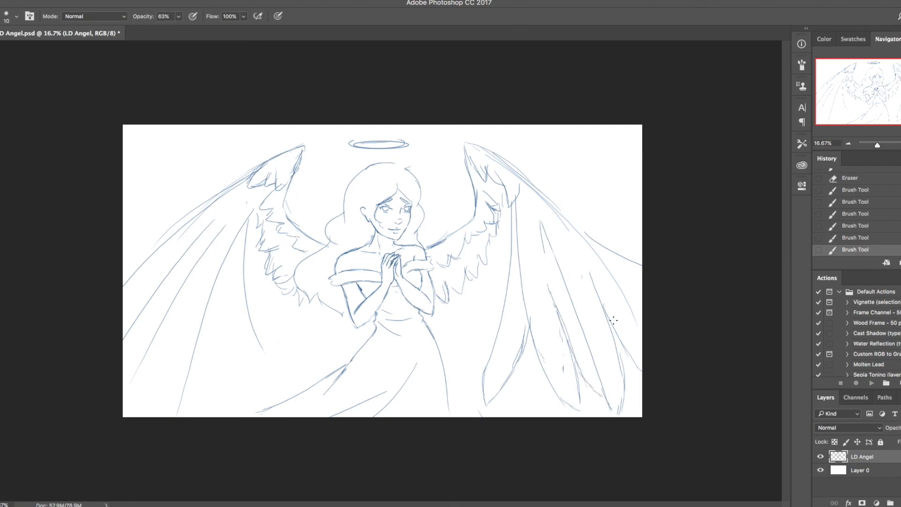
# Step: Finish the outermost feather tips of the right-hand wing at the canvas border and darken its upper edge
pyautogui.moveTo(623, 366); pyautogui.dragTo(637, 381)
pyautogui.moveTo(637, 380); pyautogui.dragTo(642, 373)
pyautogui.moveTo(615, 283); pyautogui.dragTo(642, 293)
pyautogui.moveTo(583, 233); pyautogui.dragTo(606, 250)
# Step: Outline the left-hand wing's innermost long feather with a pointed tip and draw the second feather's outer side
pyautogui.moveTo(261, 347)
pyautogui.mouseDown()
pyautogui.moveTo(265, 353)
pyautogui.moveTo(249, 356)
pyautogui.moveTo(270, 362)
pyautogui.moveTo(222, 314)
pyautogui.moveTo(229, 335)
pyautogui.mouseUp()
pyautogui.moveTo(215, 282); pyautogui.dragTo(220, 310)
pyautogui.moveTo(171, 416); pyautogui.dragTo(165, 375)
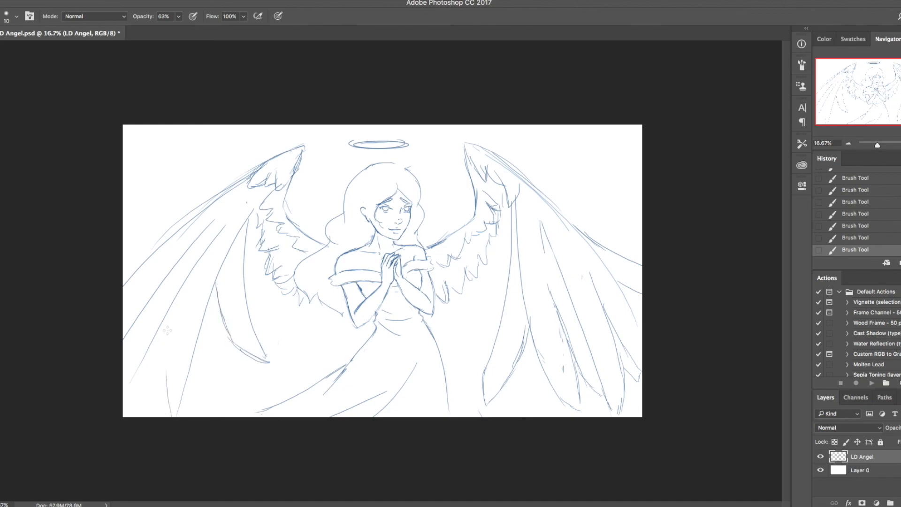
pyautogui.moveTo(169, 329); pyautogui.dragTo(165, 397)
pyautogui.moveTo(166, 363); pyautogui.dragTo(185, 280)
# Step: Outline the left-hand wing's outermost feathers and add a higher upper edge running off the canvas
pyautogui.moveTo(148, 340); pyautogui.dragTo(123, 408)
pyautogui.moveTo(140, 368); pyautogui.dragTo(121, 408)
pyautogui.moveTo(142, 320); pyautogui.dragTo(126, 351)
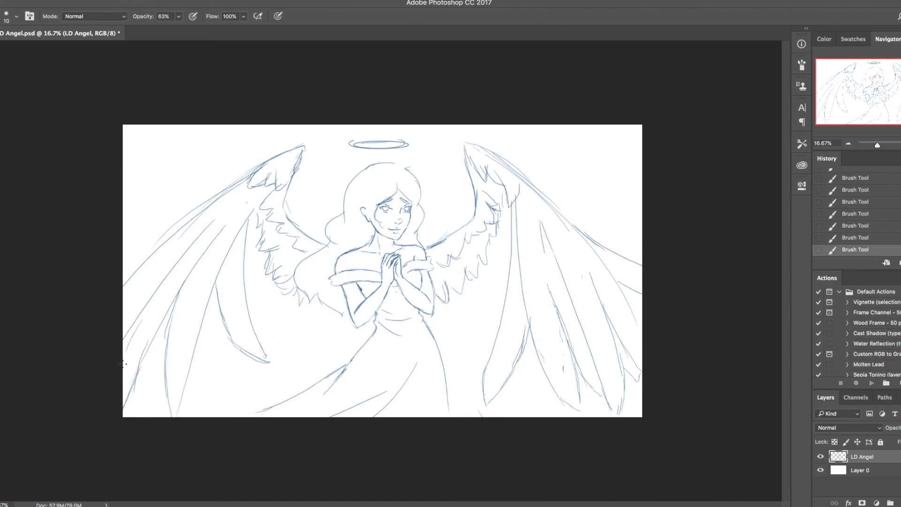
pyautogui.moveTo(201, 199)
pyautogui.mouseDown()
pyautogui.moveTo(123, 252)
pyautogui.moveTo(100, 254)
pyautogui.mouseUp()
# Step: Erase the broken inner line in the right-hand wing's second long feather and redraw it as one long curve
pyautogui.press('e')
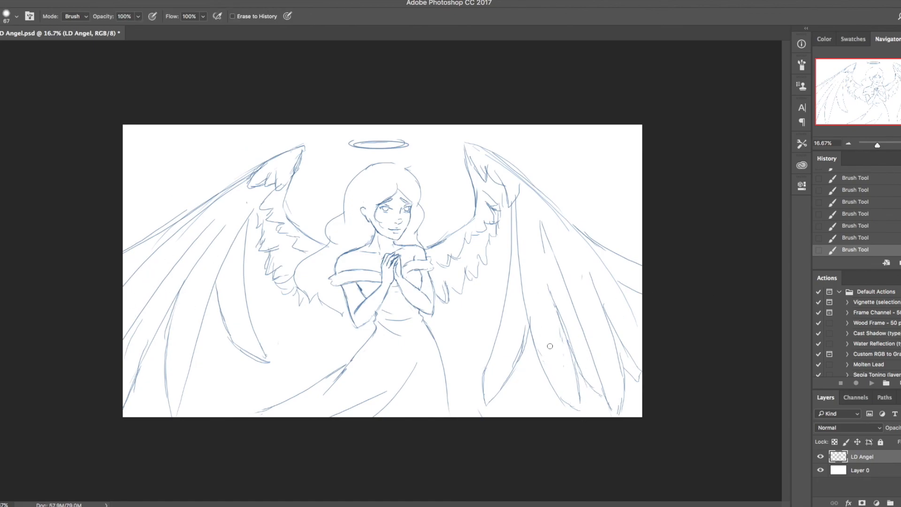
pyautogui.moveTo(539, 221); pyautogui.dragTo(548, 292)
pyautogui.press('b')
pyautogui.moveTo(526, 250); pyautogui.dragTo(549, 361)
pyautogui.press('super+z')
pyautogui.moveTo(529, 231); pyautogui.dragTo(557, 379)
pyautogui.press('super+z')
pyautogui.moveTo(529, 232); pyautogui.dragTo(569, 386)
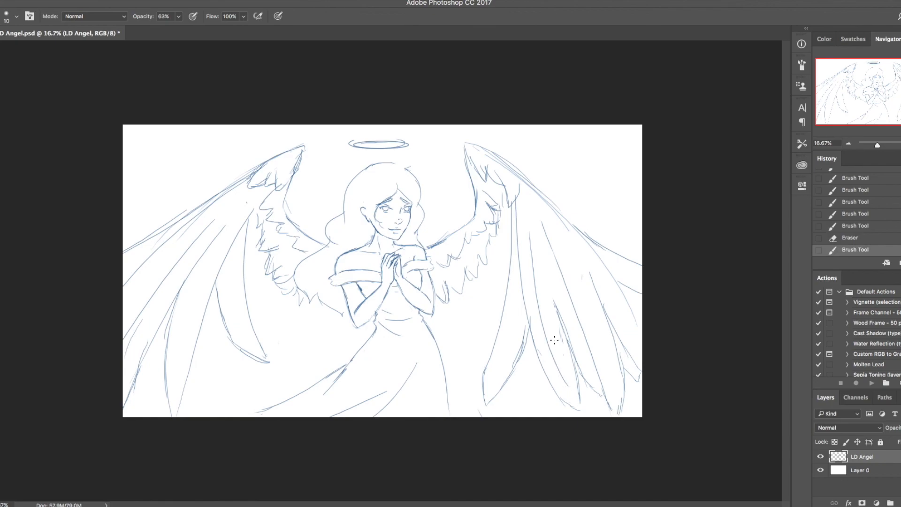
# Step: Sketch inner shaft lines in the right-hand wing's outer and innermost long feathers
pyautogui.moveTo(581, 271); pyautogui.dragTo(608, 400)
pyautogui.press('super+z')
pyautogui.press('e')
pyautogui.press('b')
pyautogui.press('super+z')
pyautogui.moveTo(584, 308); pyautogui.dragTo(616, 399)
pyautogui.press('super+z')
pyautogui.moveTo(497, 325); pyautogui.dragTo(512, 384)
# Step: Draw curved inner shaft lines in the left-hand wing's two innermost long feathers
pyautogui.moveTo(199, 272); pyautogui.dragTo(180, 373)
pyautogui.press('super+z')
pyautogui.press('super+z')
pyautogui.moveTo(199, 277); pyautogui.dragTo(176, 379)
pyautogui.moveTo(229, 264); pyautogui.dragTo(255, 360)
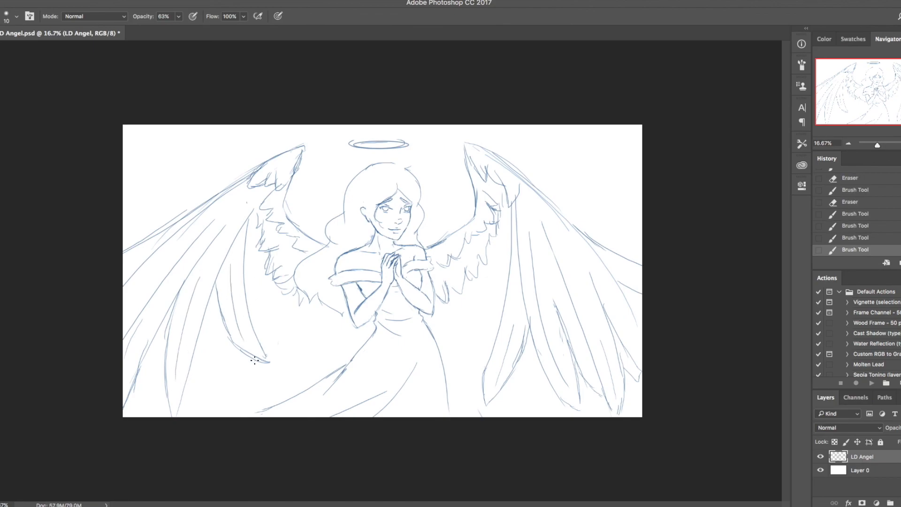
# Step: Erase small gaps in the outline of the right-hand wing's innermost long feather and draw split notches along its edges
pyautogui.moveTo(163, 261); pyautogui.dragTo(94, 342)
pyautogui.press('e')
pyautogui.moveTo(488, 369)
pyautogui.mouseDown()
pyautogui.moveTo(494, 337)
pyautogui.moveTo(491, 354)
pyautogui.mouseUp()
pyautogui.press('b')
pyautogui.press('super+z')
pyautogui.moveTo(491, 355)
pyautogui.mouseDown()
pyautogui.moveTo(505, 350)
pyautogui.moveTo(488, 368)
pyautogui.moveTo(512, 371)
pyautogui.moveTo(509, 379)
pyautogui.moveTo(520, 358)
pyautogui.mouseUp()
pyautogui.press('e')
pyautogui.press('b')
pyautogui.press('e')
pyautogui.moveTo(507, 304); pyautogui.dragTo(504, 321)
pyautogui.press('b')
pyautogui.moveTo(512, 313); pyautogui.dragTo(499, 322)
pyautogui.moveTo(572, 154); pyautogui.dragTo(578, 175)
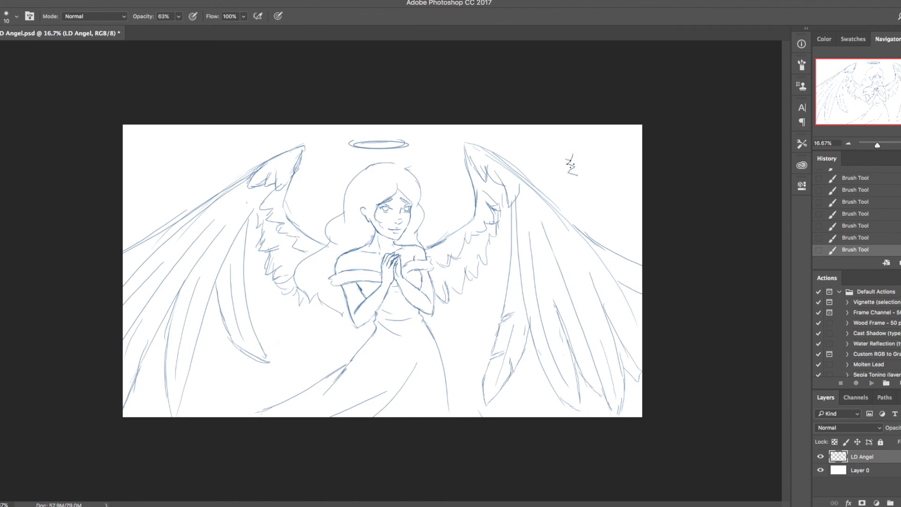
pyautogui.press('e')
pyautogui.moveTo(569, 169)
pyautogui.mouseDown()
pyautogui.moveTo(577, 161)
pyautogui.moveTo(585, 183)
pyautogui.moveTo(598, 146)
pyautogui.moveTo(586, 182)
pyautogui.mouseUp()
pyautogui.press('b')
# Step: Break the outlines near the lower tips of the right-hand wing's second and third long feathers and redraw them with jagged notches
pyautogui.press('e')
pyautogui.press('b')
pyautogui.press('e')
pyautogui.moveTo(524, 328); pyautogui.dragTo(521, 338)
pyautogui.moveTo(552, 379)
pyautogui.mouseDown()
pyautogui.moveTo(558, 403)
pyautogui.moveTo(579, 395)
pyautogui.moveTo(574, 386)
pyautogui.moveTo(623, 404)
pyautogui.moveTo(624, 395)
pyautogui.moveTo(613, 391)
pyautogui.moveTo(616, 416)
pyautogui.mouseUp()
pyautogui.press('b')
pyautogui.press('e')
pyautogui.press('b')
pyautogui.hotkey('ctrl', 'alt', 'z')
pyautogui.hotkey('ctrl', 'alt', 'z')
pyautogui.hotkey('ctrl', 'alt', 'z')
pyautogui.hotkey('ctrl', 'alt', 'z')
pyautogui.press('e')
pyautogui.press('b')
# Step: Erase gaps in the right-hand wing's outermost feathers near the canvas edge and fill them with small jagged splits
pyautogui.press('e')
pyautogui.moveTo(630, 307); pyautogui.dragTo(636, 324)
pyautogui.press('b')
pyautogui.moveTo(616, 286); pyautogui.dragTo(631, 307)
pyautogui.press('e')
pyautogui.press('b')
pyautogui.moveTo(630, 309); pyautogui.dragTo(638, 323)
pyautogui.moveTo(636, 318)
pyautogui.mouseDown()
pyautogui.moveTo(643, 335)
pyautogui.moveTo(627, 354)
pyautogui.moveTo(629, 336)
pyautogui.mouseUp()
pyautogui.press('e')
pyautogui.press('b')
pyautogui.press('e')
pyautogui.press('b')
pyautogui.moveTo(629, 337); pyautogui.dragTo(630, 345)
pyautogui.moveTo(641, 287)
pyautogui.mouseDown()
pyautogui.moveTo(618, 274)
pyautogui.moveTo(641, 272)
pyautogui.mouseUp()
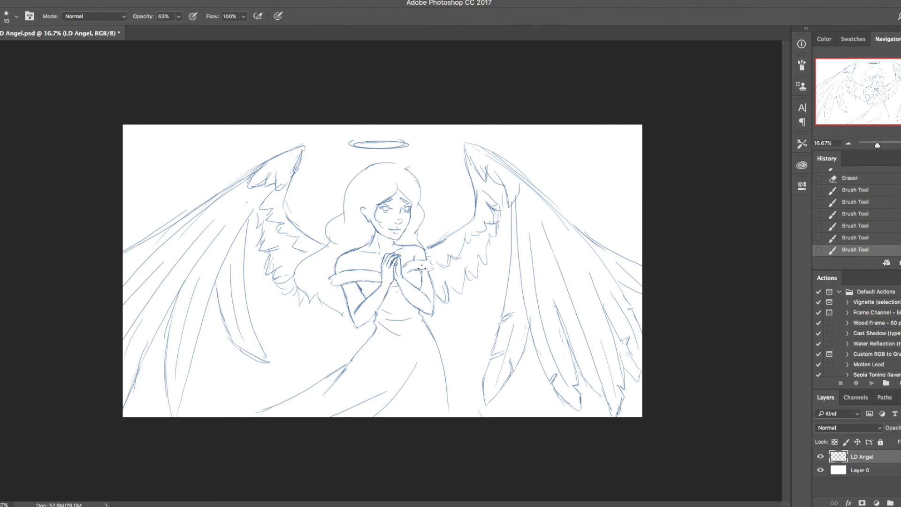
# Step: Draw another long feather in the left-hand wing with two edges running off the lower canvas edge
pyautogui.moveTo(227, 331); pyautogui.dragTo(233, 398)
pyautogui.press('super+z')
pyautogui.moveTo(227, 332); pyautogui.dragTo(230, 417)
pyautogui.moveTo(195, 351); pyautogui.dragTo(212, 416)
# Step: Sketch a shorter innermost feather with a pointed tip in each wing, hanging below the small upper feathers
pyautogui.moveTo(270, 271); pyautogui.dragTo(268, 328)
pyautogui.moveTo(267, 274); pyautogui.dragTo(262, 328)
pyautogui.moveTo(265, 295); pyautogui.dragTo(271, 330)
pyautogui.moveTo(487, 241); pyautogui.dragTo(483, 299)
pyautogui.moveTo(487, 267)
pyautogui.mouseDown()
pyautogui.moveTo(469, 334)
pyautogui.moveTo(501, 319)
pyautogui.mouseUp()
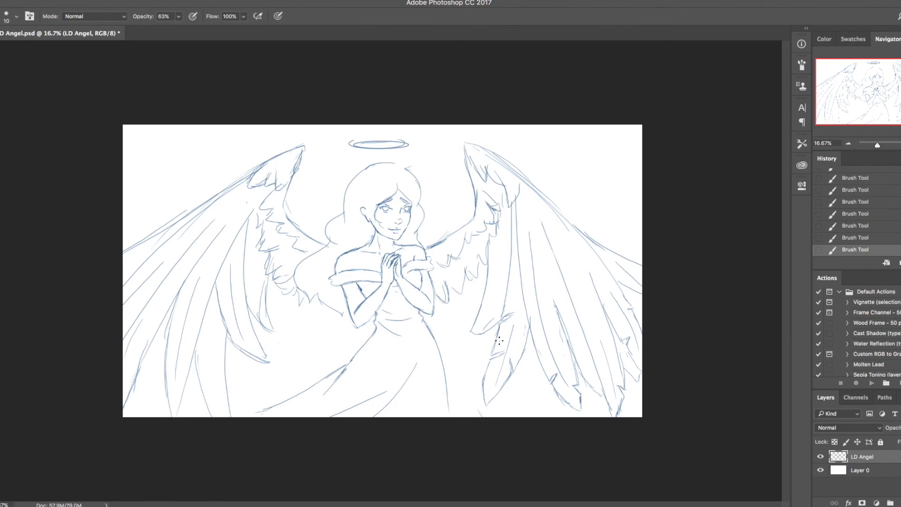
# Step: Break the lower outlines of the left-hand wing's long feathers and redraw them with small split notches
pyautogui.press('e')
pyautogui.moveTo(205, 399)
pyautogui.mouseDown()
pyautogui.moveTo(204, 409)
pyautogui.moveTo(207, 392)
pyautogui.moveTo(208, 399)
pyautogui.mouseUp()
pyautogui.press('b')
pyautogui.moveTo(212, 318); pyautogui.dragTo(208, 399)
pyautogui.press('e')
pyautogui.press('b')
pyautogui.moveTo(166, 379); pyautogui.dragTo(168, 398)
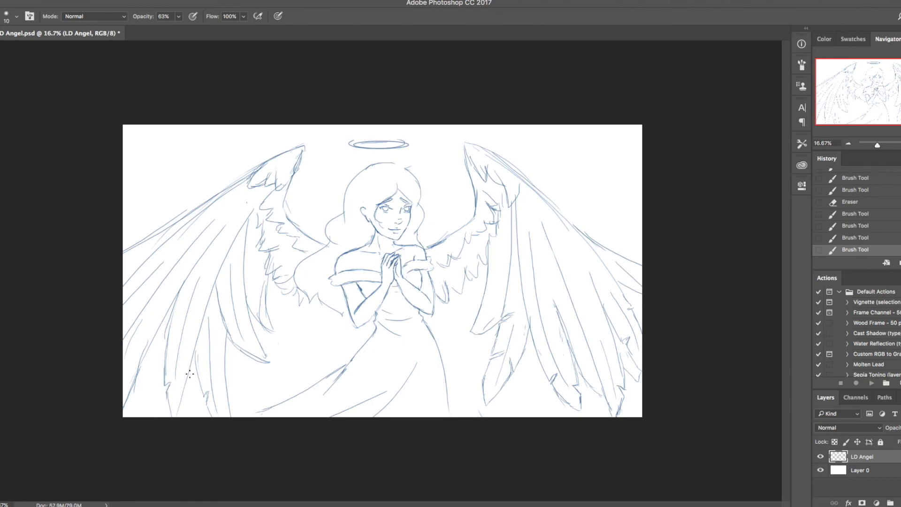